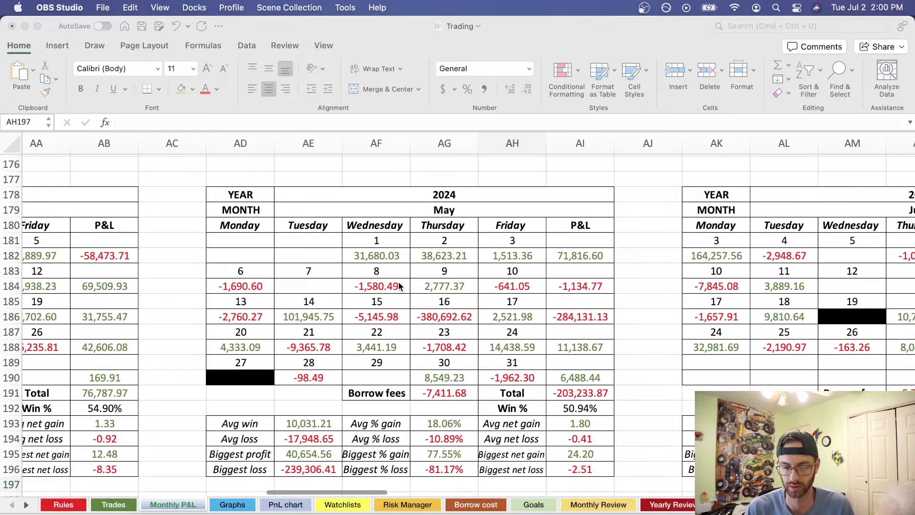
# - Inspect the Thursday, May 16 result and the monthly total in the May 2024 P&L calendar
pyautogui.hscroll(2, 398, 285)
pyautogui.scroll(-1, 399, 286)
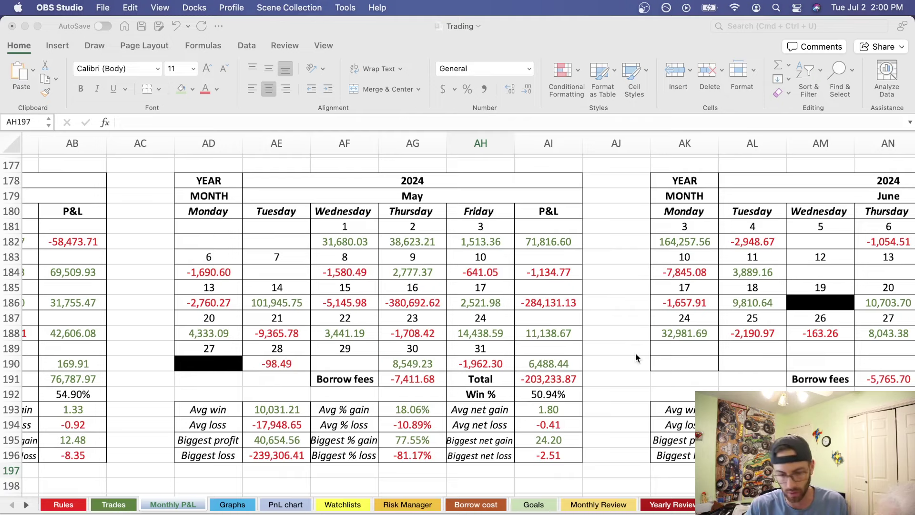
pyautogui.click(428, 302)
pyautogui.click(425, 302)
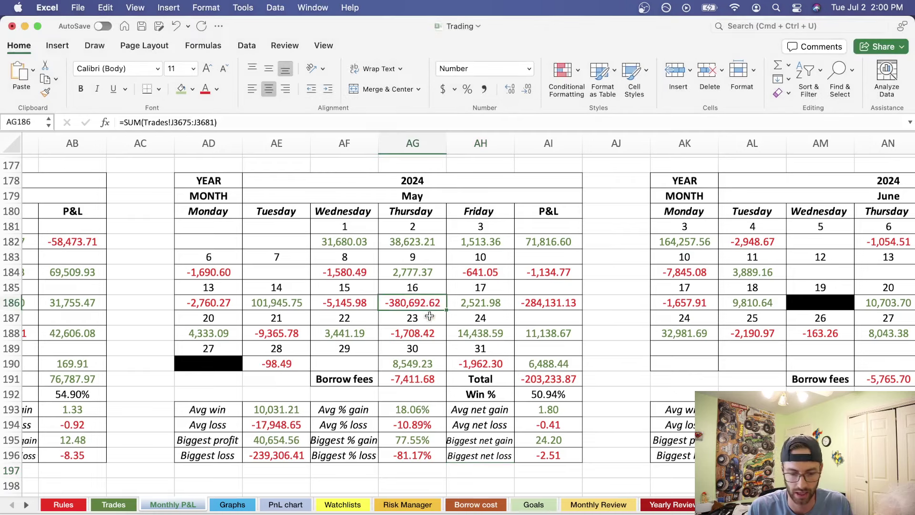
pyautogui.click(555, 379)
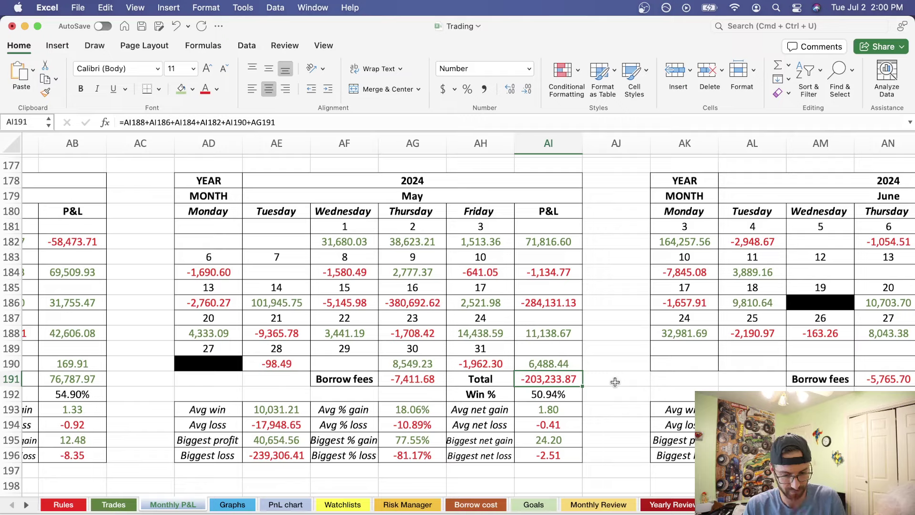
pyautogui.click(420, 305)
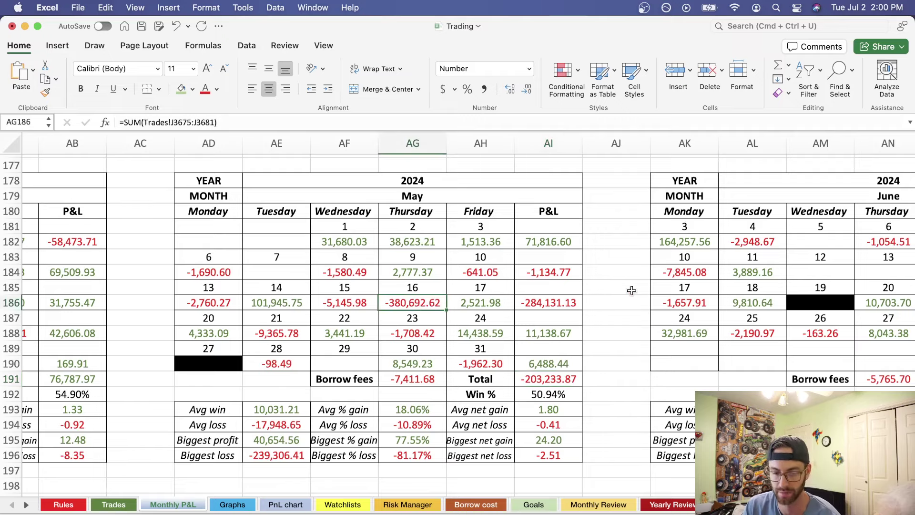
# - Review the June 2024 P&L calendar and inspect its monthly total
pyautogui.hscroll(5, 625, 363)
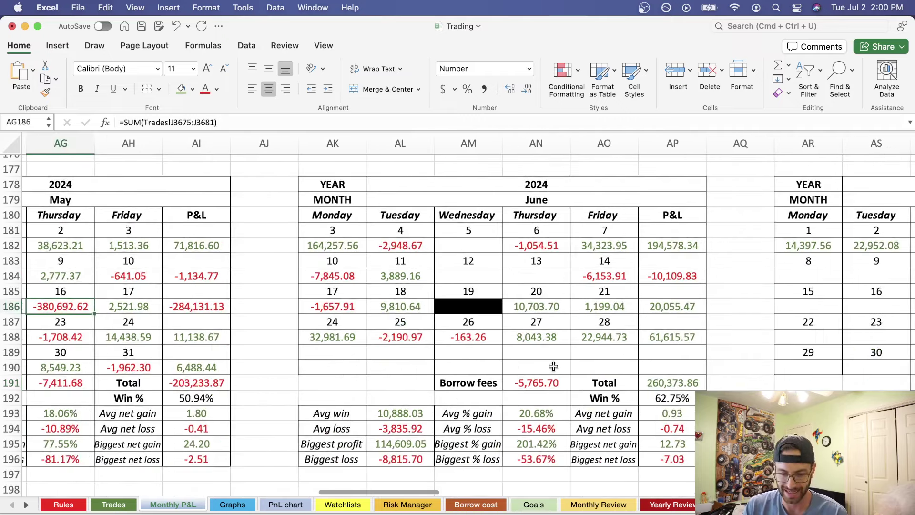
pyautogui.hscroll(1, 553, 366)
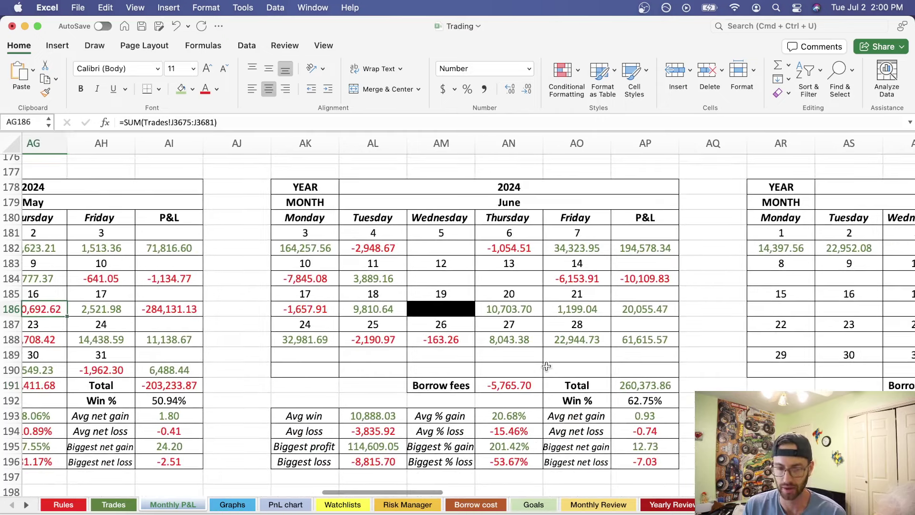
pyautogui.hscroll(-1, 486, 365)
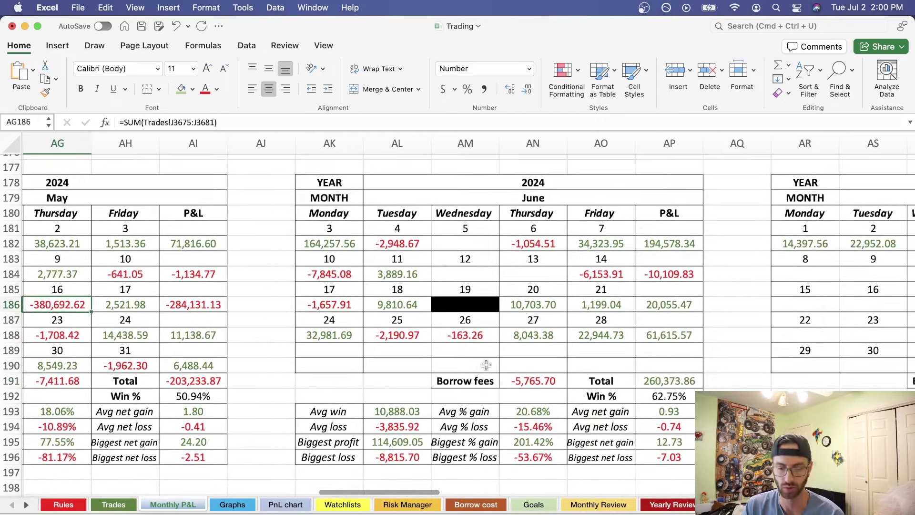
pyautogui.hscroll(2, 486, 366)
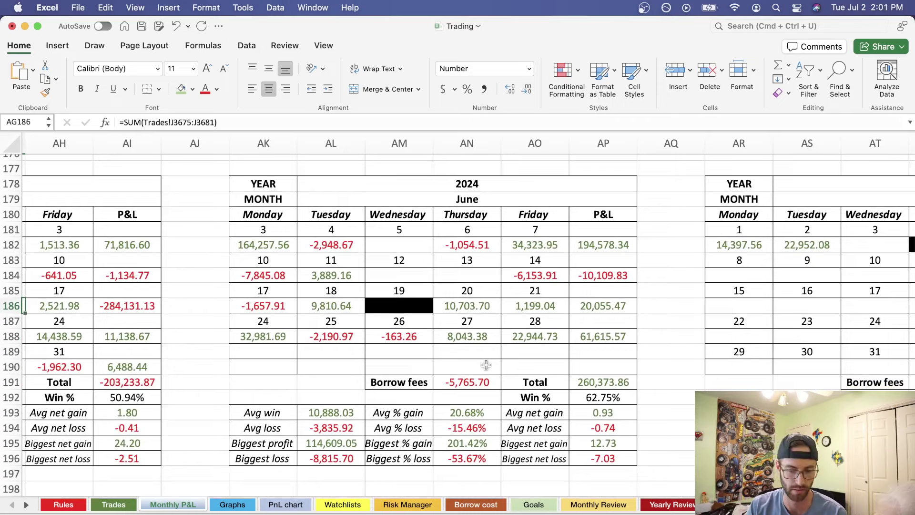
pyautogui.hscroll(-1, 502, 364)
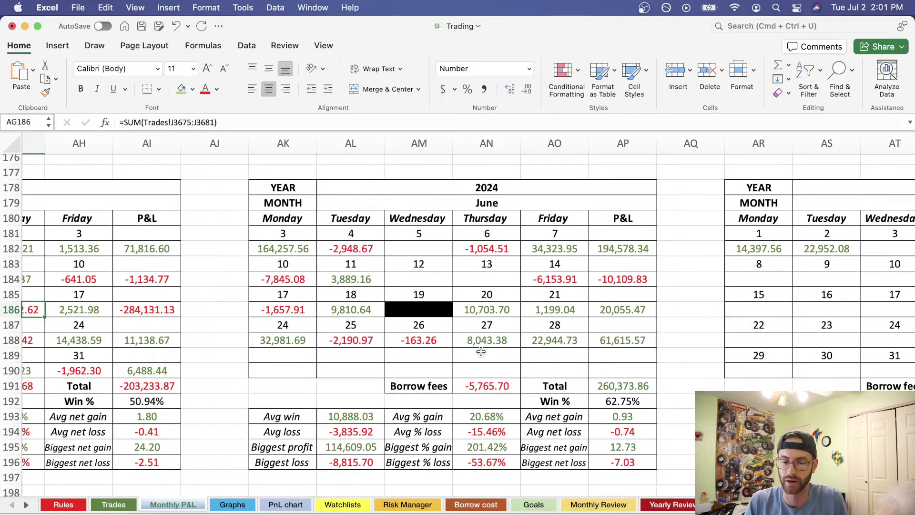
pyautogui.click(628, 384)
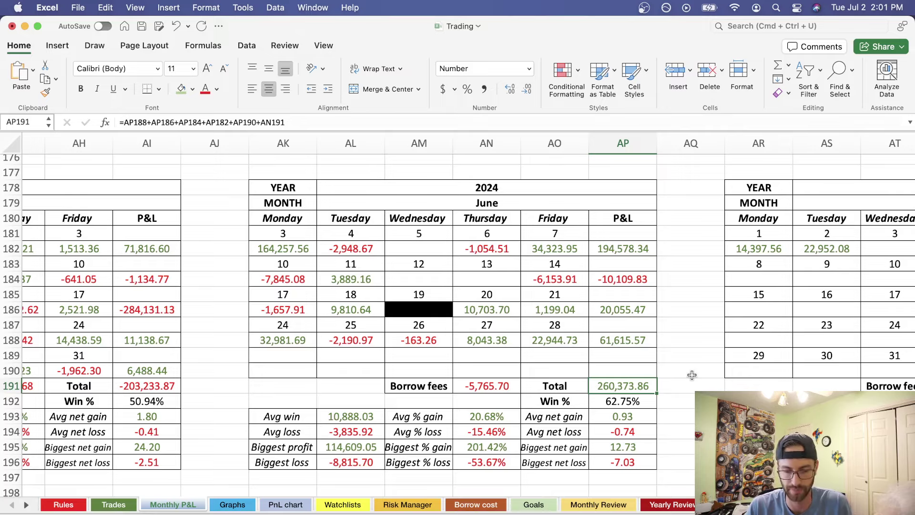
# - Return to the May 2024 calendar and compare its monthly total with the May 16 result
pyautogui.hscroll(-5, 693, 375)
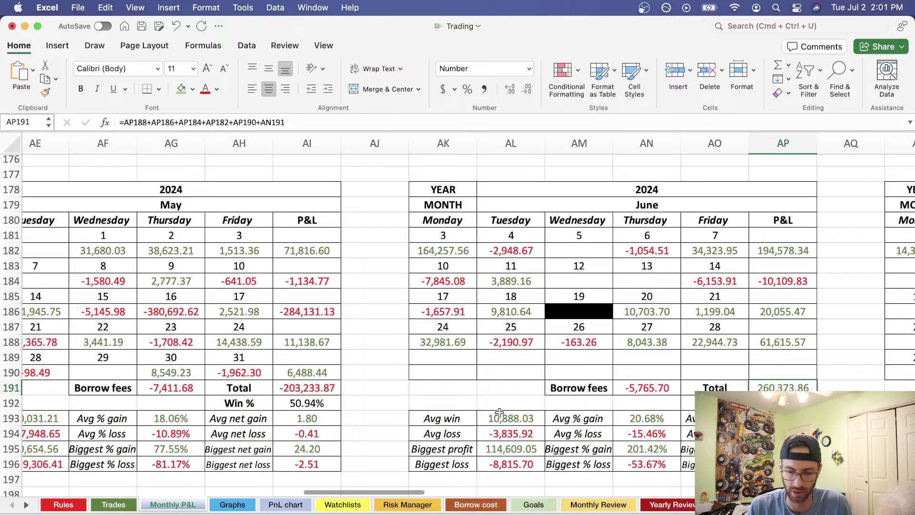
pyautogui.hscroll(-2, 499, 411)
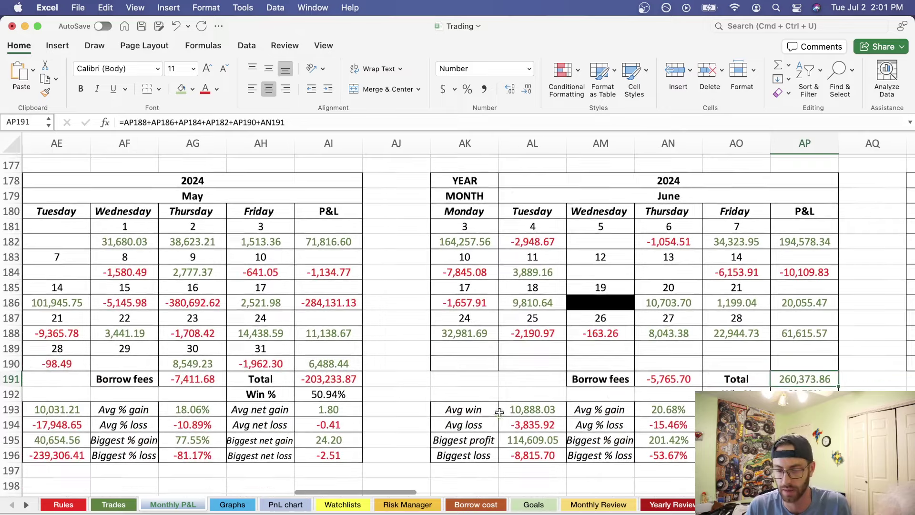
pyautogui.click(321, 380)
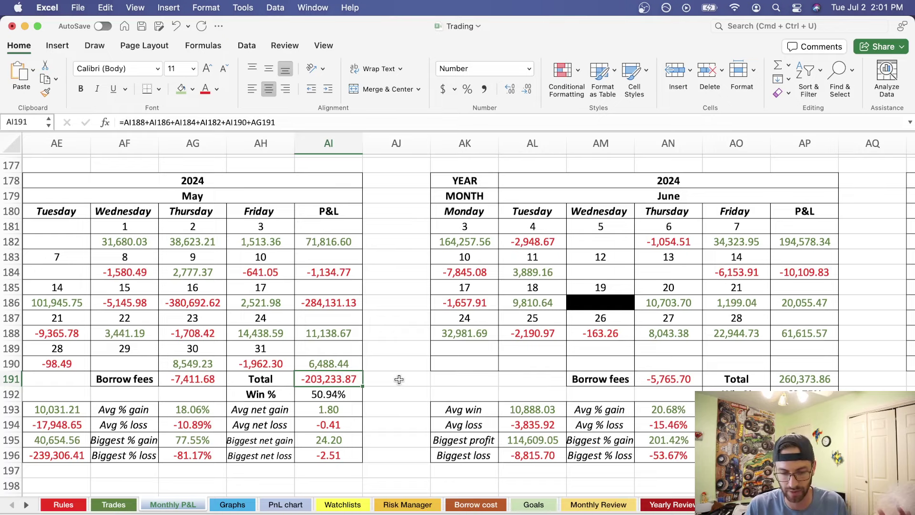
pyautogui.hscroll(-3, 399, 379)
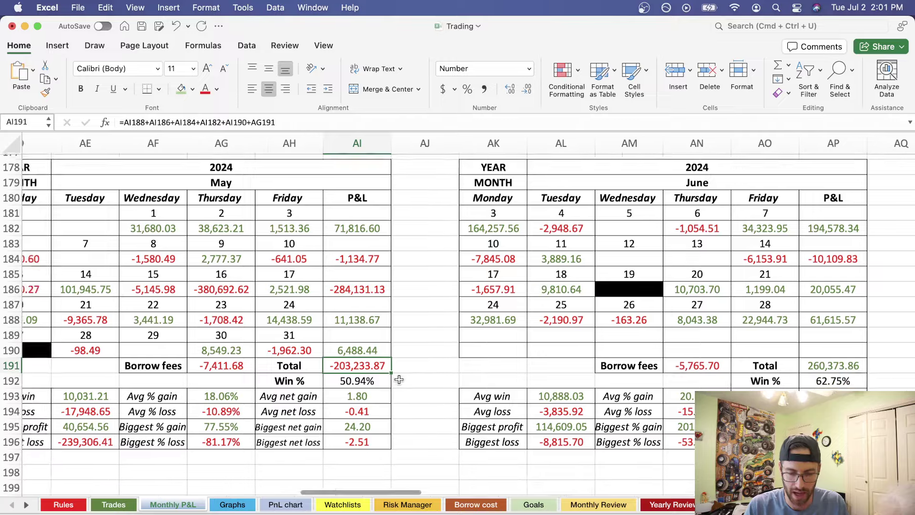
pyautogui.hscroll(-1, 399, 379)
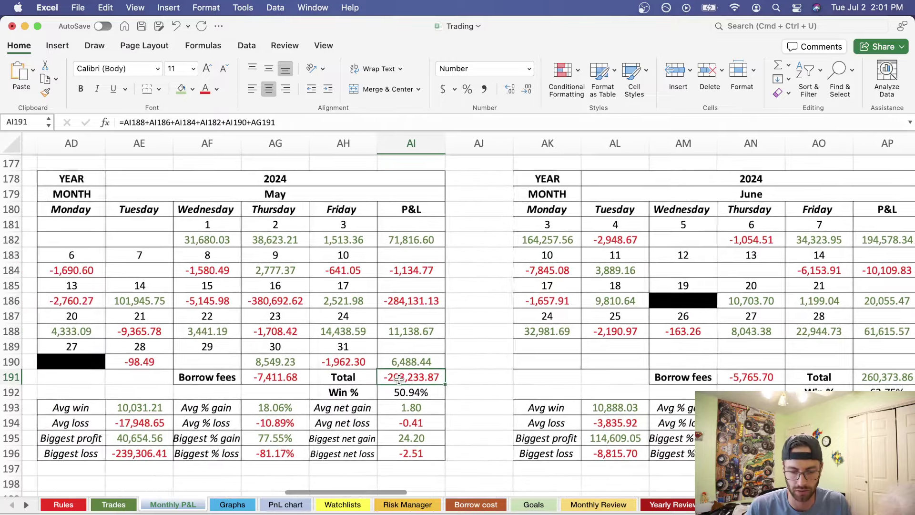
pyautogui.click(288, 303)
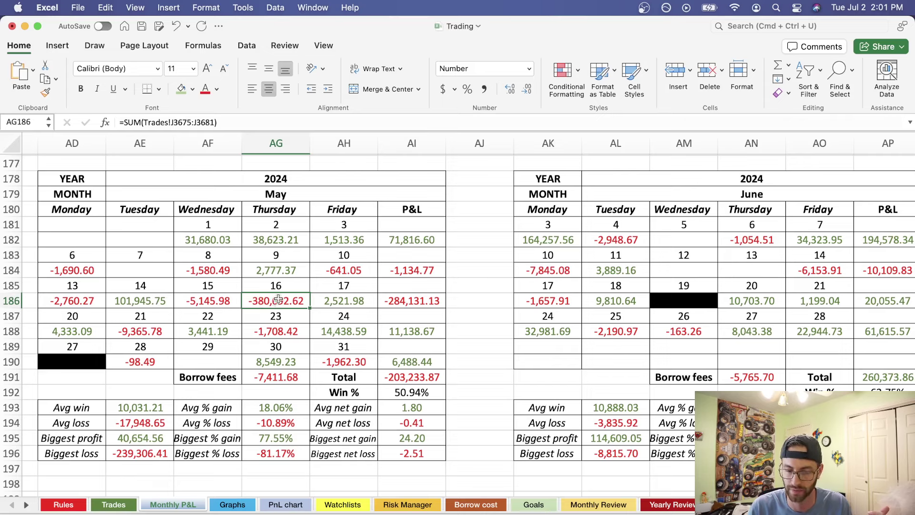
# - Look over the June and July 2024 P&L calendars beside the May 2024 results
pyautogui.hscroll(5, 353, 304)
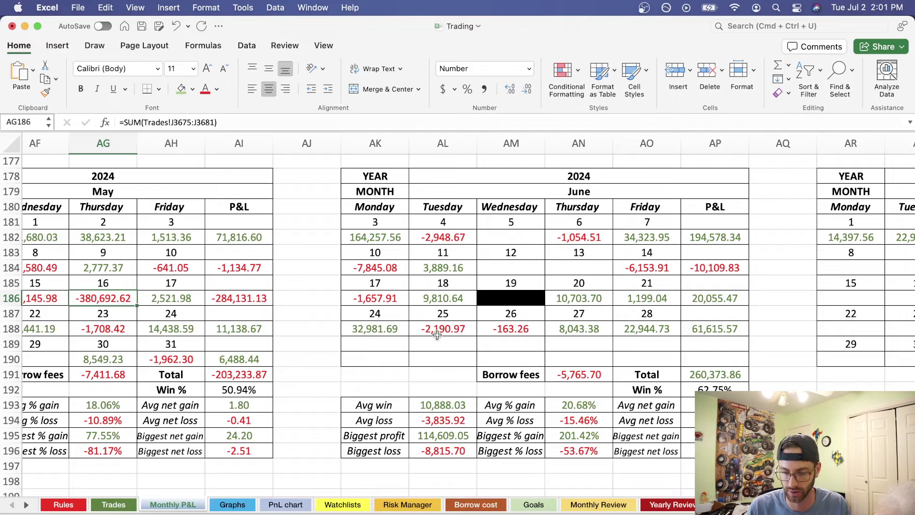
pyautogui.hscroll(10, 437, 335)
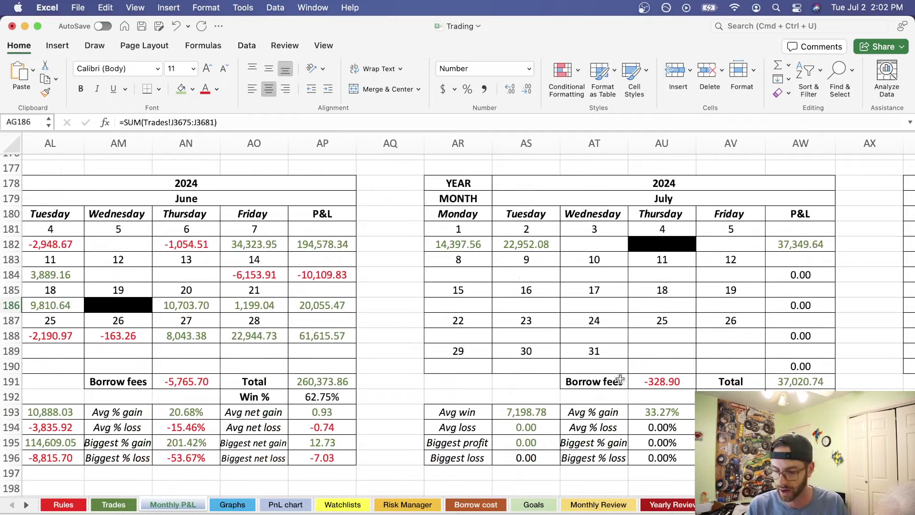
pyautogui.hscroll(-5, 424, 378)
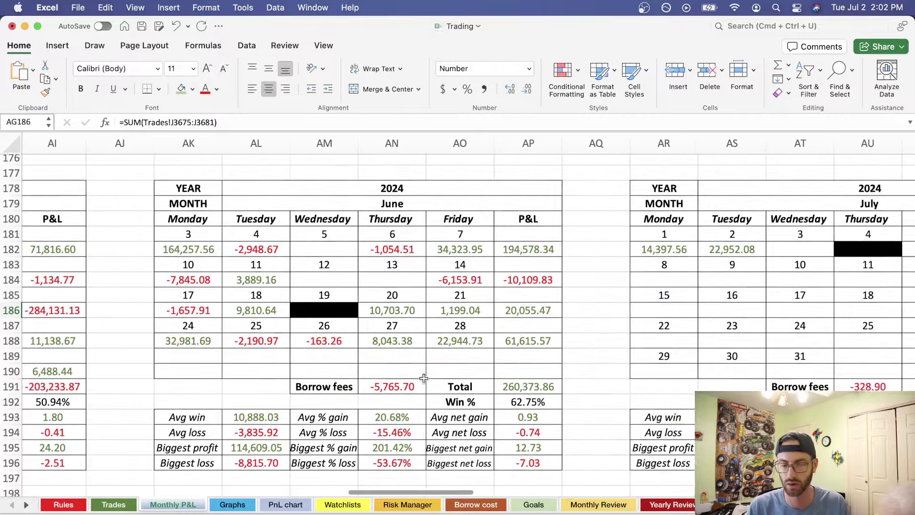
pyautogui.hscroll(-4, 423, 378)
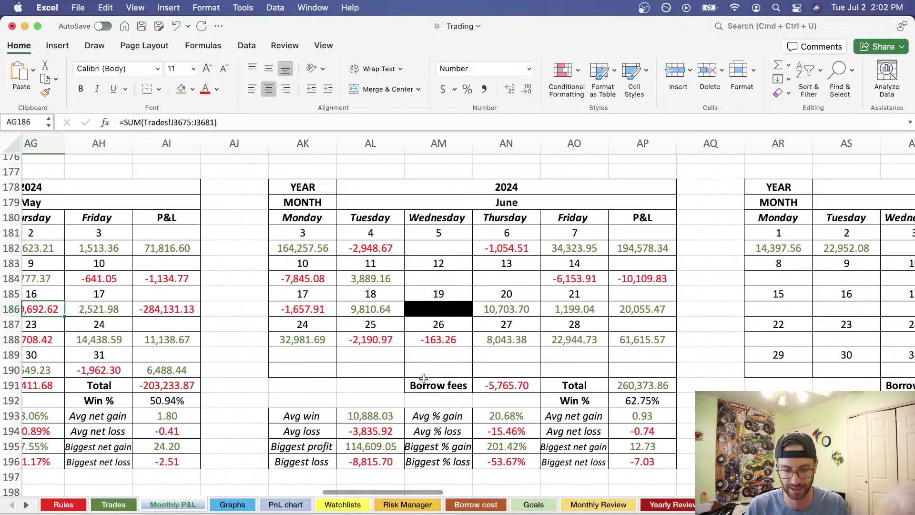
pyautogui.hscroll(-2, 423, 378)
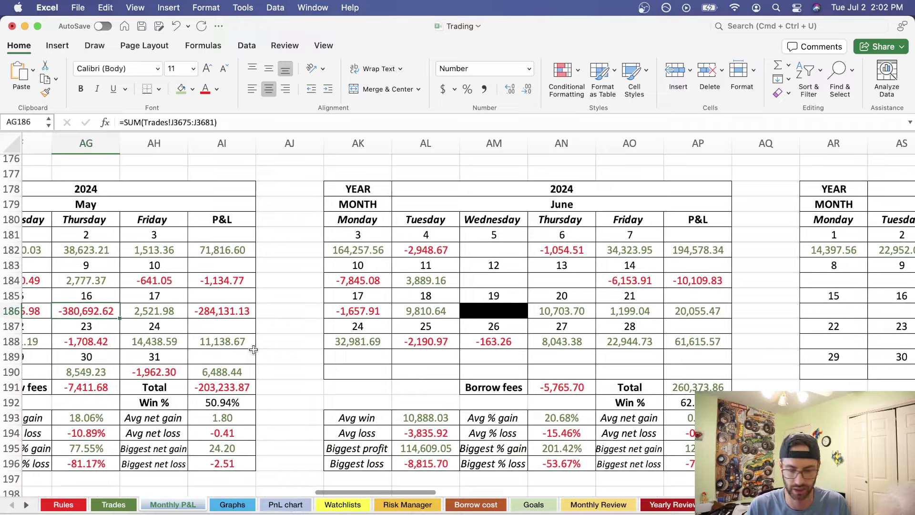
pyautogui.hscroll(-4, 253, 349)
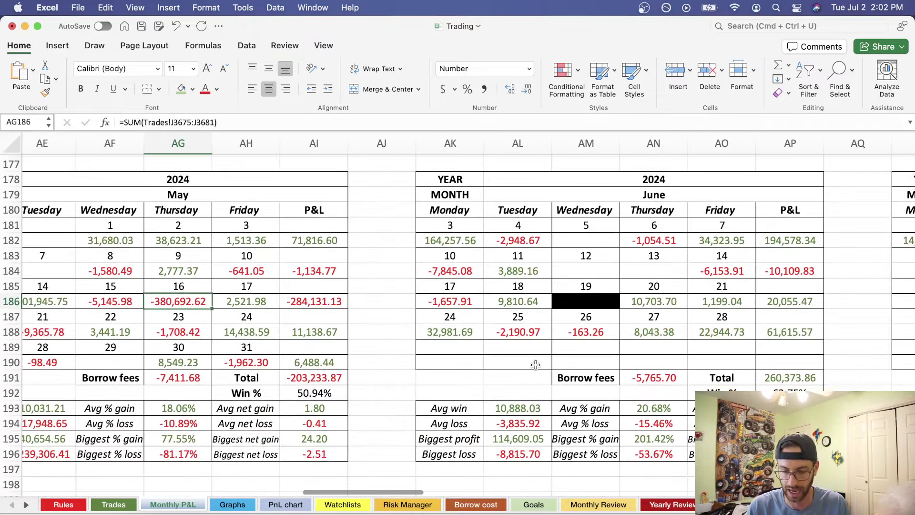
# - Recheck the May 2024 total and the May 16 daily result against the June 2024 calendar
pyautogui.click(317, 379)
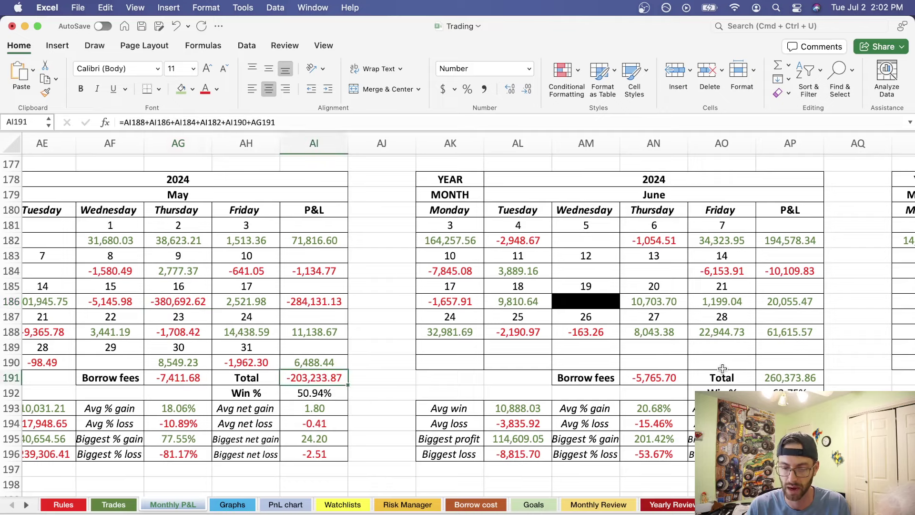
pyautogui.hscroll(-4, 334, 389)
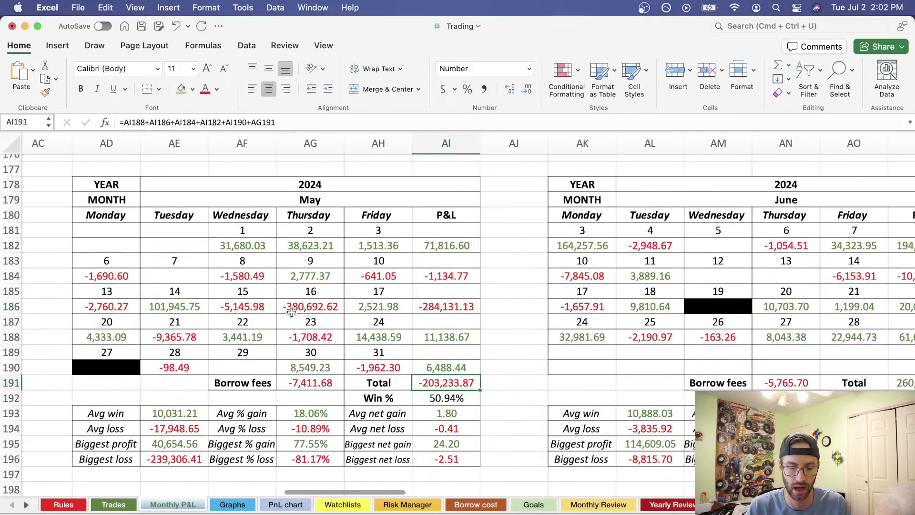
pyautogui.click(293, 310)
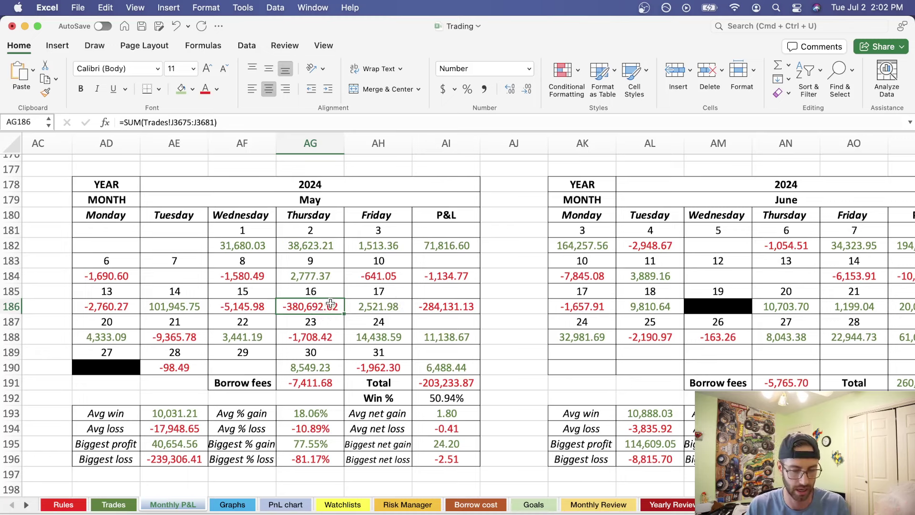
pyautogui.hscroll(10, 330, 303)
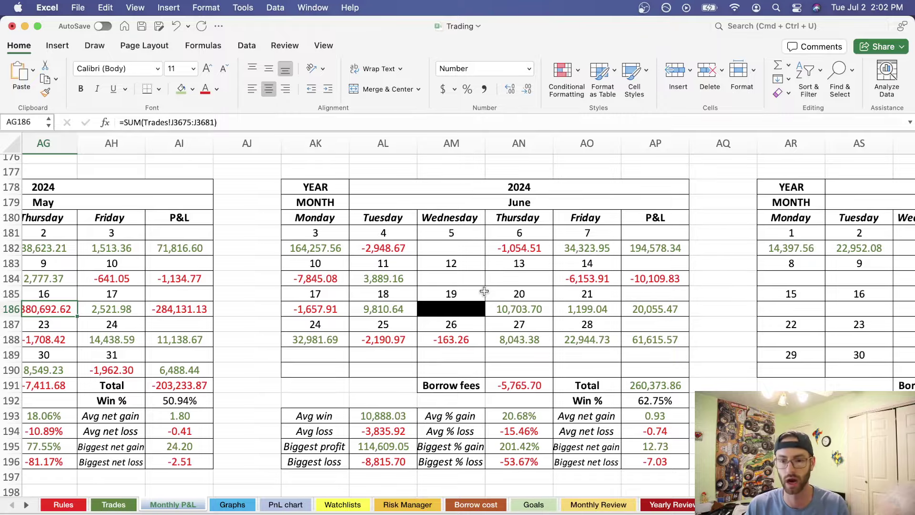
# - Find the February 2021 P&L calendar and inspect the February 11 result and that week's P&L
pyautogui.scroll(5, 485, 291)
pyautogui.hscroll(-5, 485, 292)
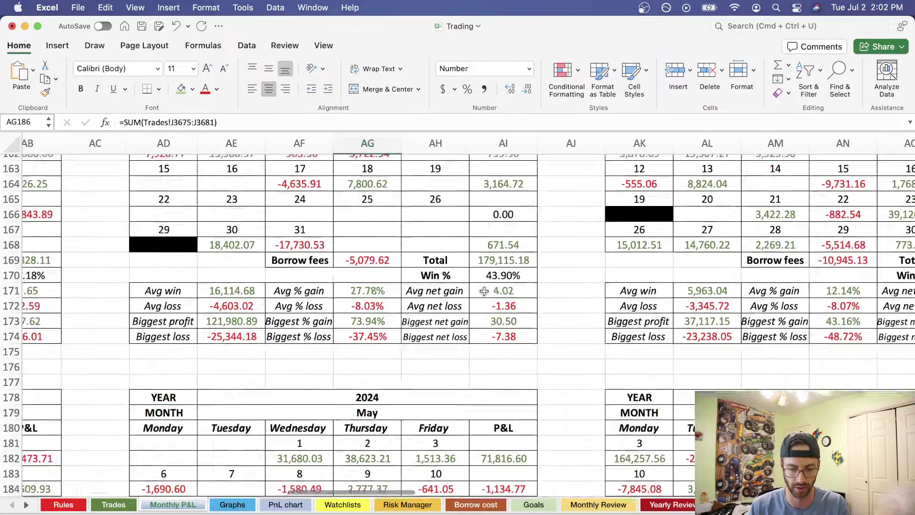
pyautogui.scroll(15, 484, 291)
pyautogui.hscroll(-8, 484, 291)
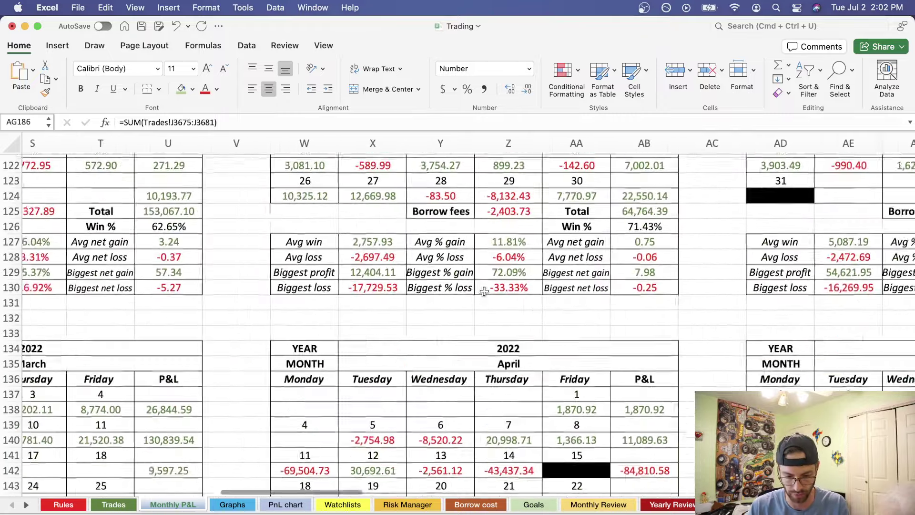
pyautogui.scroll(6, 484, 291)
pyautogui.hscroll(-2, 485, 291)
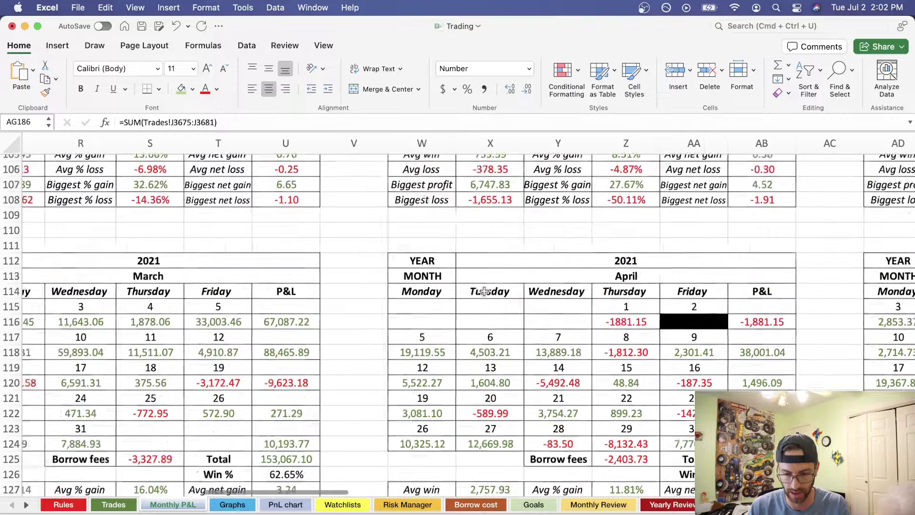
pyautogui.scroll(3, 484, 292)
pyautogui.scroll(-5, 484, 291)
pyautogui.hscroll(-12, 484, 291)
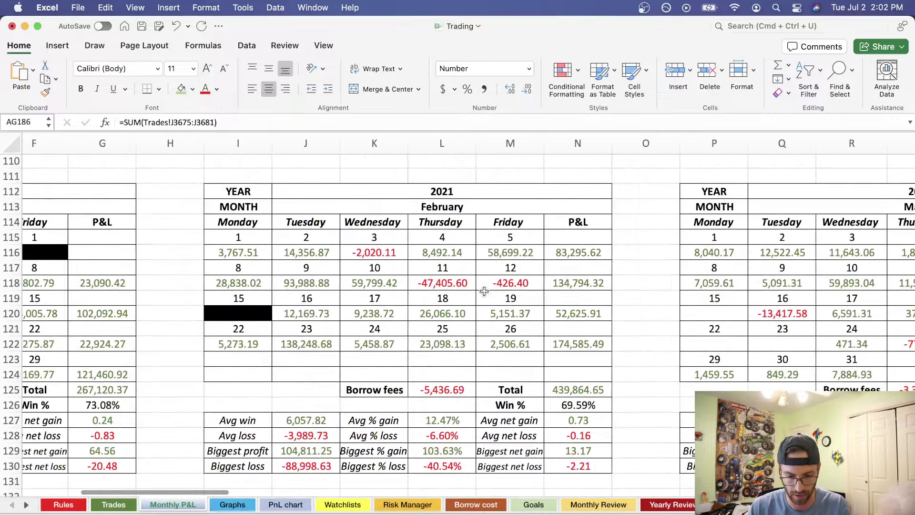
pyautogui.hscroll(-2, 484, 291)
pyautogui.click(469, 277)
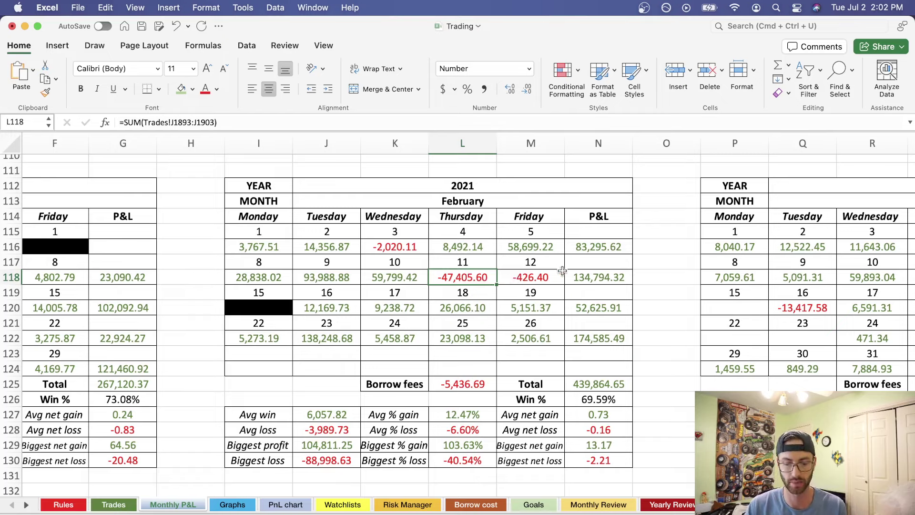
pyautogui.click(592, 277)
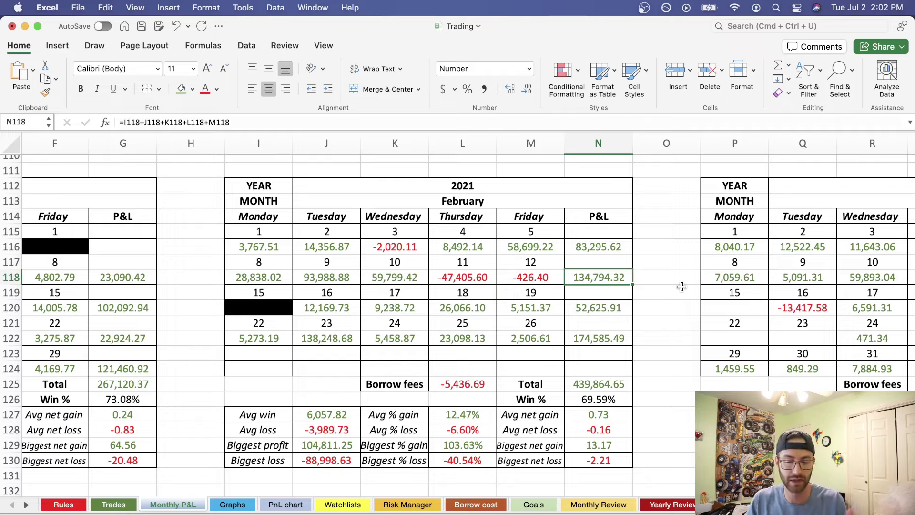
# - Go from the February 2021 calendar through the 2022 and 2023 calendars to May 2024 and select the May 16 result
pyautogui.hscroll(3, 682, 286)
pyautogui.scroll(-2, 682, 287)
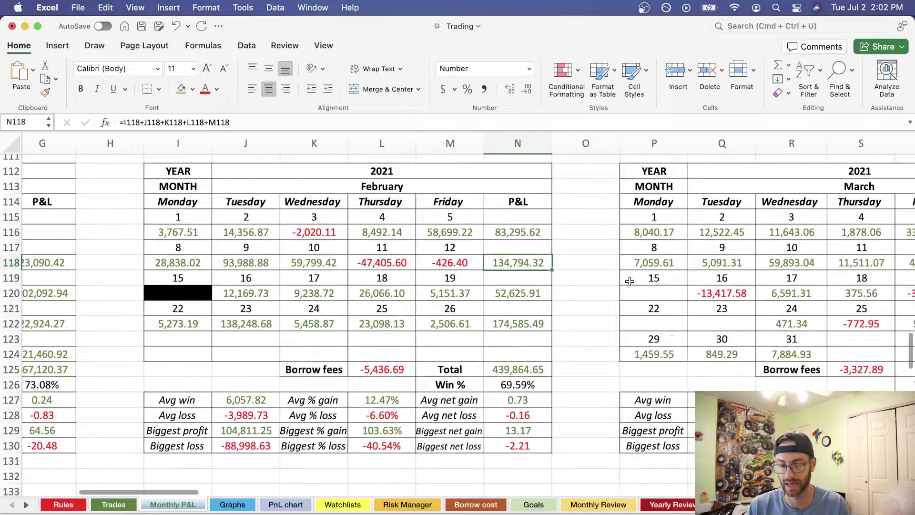
pyautogui.scroll(-5, 481, 325)
pyautogui.hscroll(2, 481, 325)
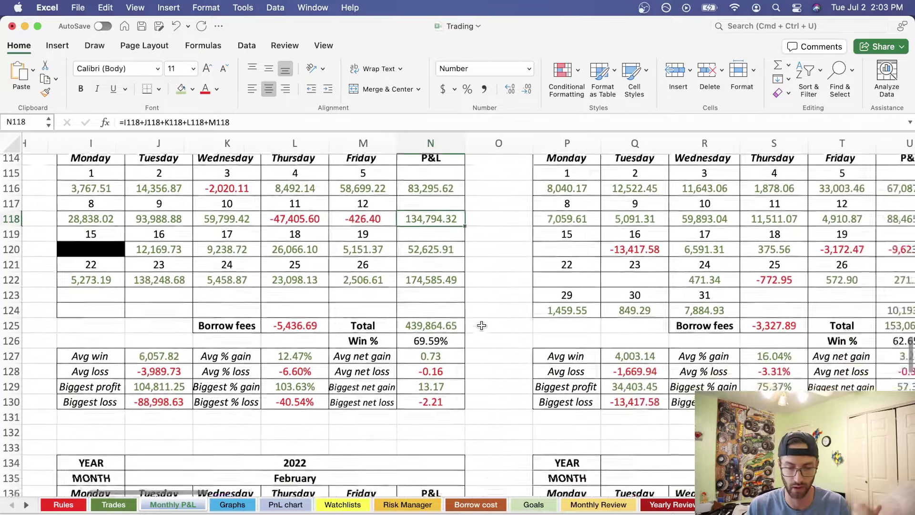
pyautogui.scroll(-5, 482, 325)
pyautogui.hscroll(2, 481, 325)
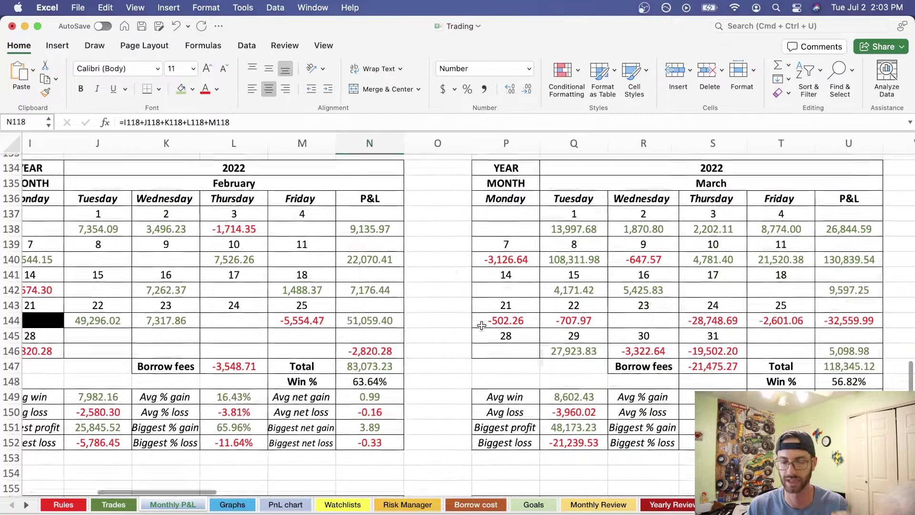
pyautogui.scroll(-7, 482, 325)
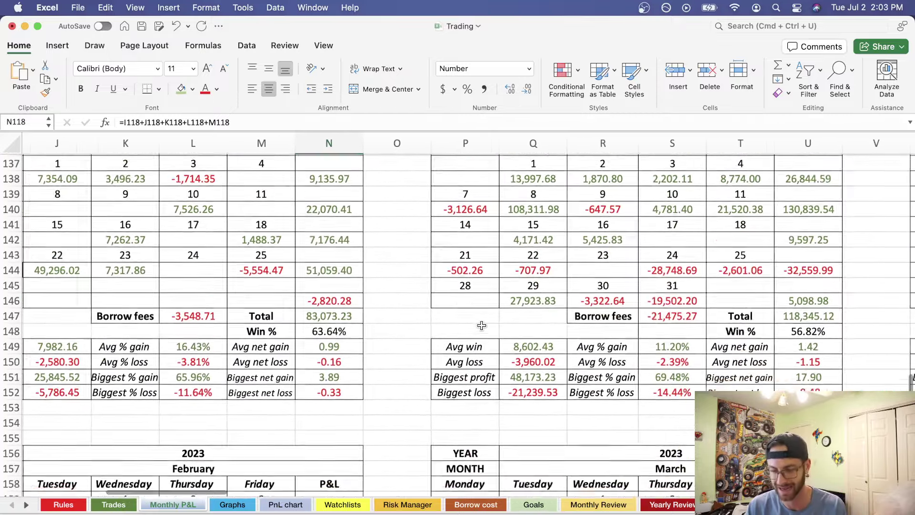
pyautogui.hscroll(2, 481, 325)
pyautogui.scroll(-8, 481, 325)
pyautogui.hscroll(5, 482, 325)
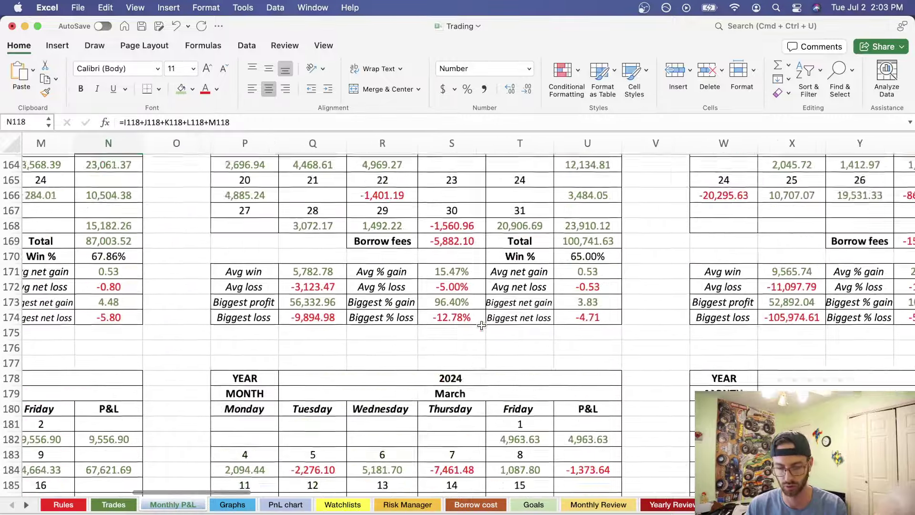
pyautogui.hscroll(8, 482, 325)
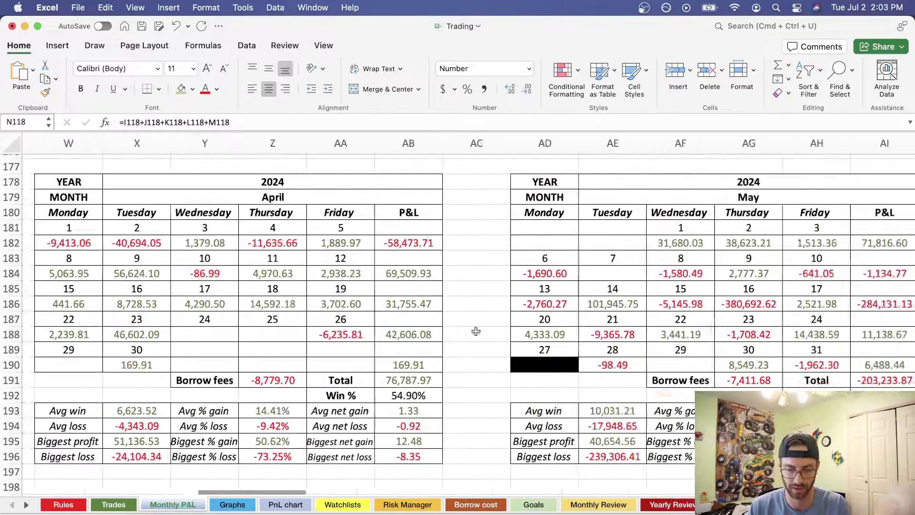
pyautogui.click(278, 308)
# - Compare the June 2024 daily and weekly P&L figures with the May 2024 monthly total
pyautogui.hscroll(4, 494, 328)
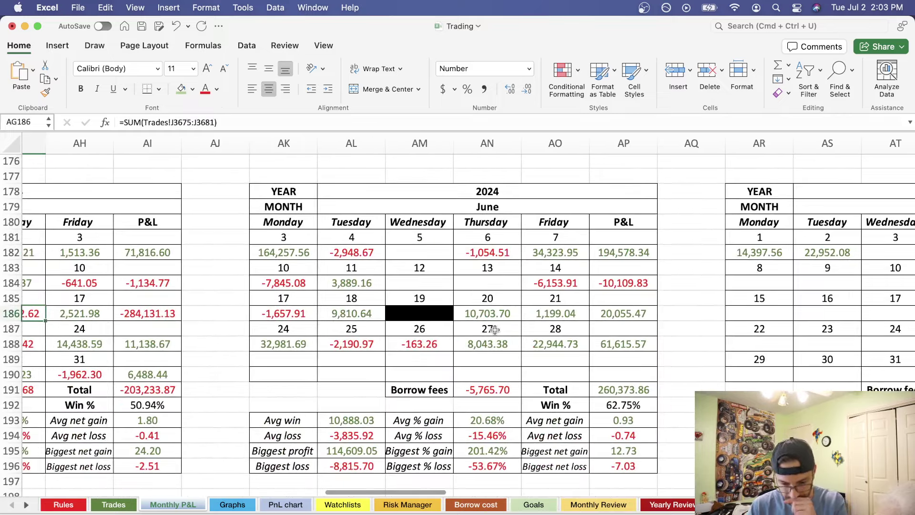
pyautogui.hscroll(-2, 496, 326)
pyautogui.hscroll(-2, 265, 318)
pyautogui.scroll(1, 265, 318)
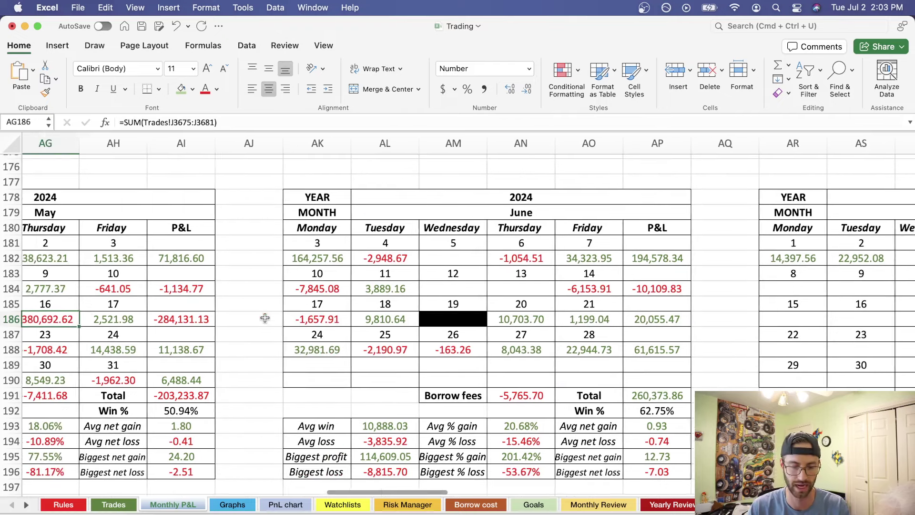
pyautogui.hscroll(2, 398, 316)
pyautogui.scroll(-1, 398, 316)
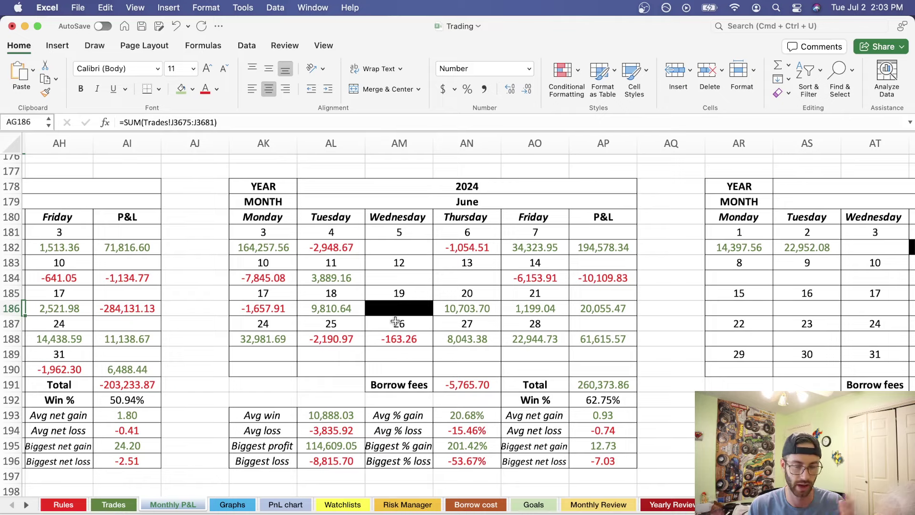
pyautogui.hscroll(-2, 299, 329)
pyautogui.scroll(1, 299, 329)
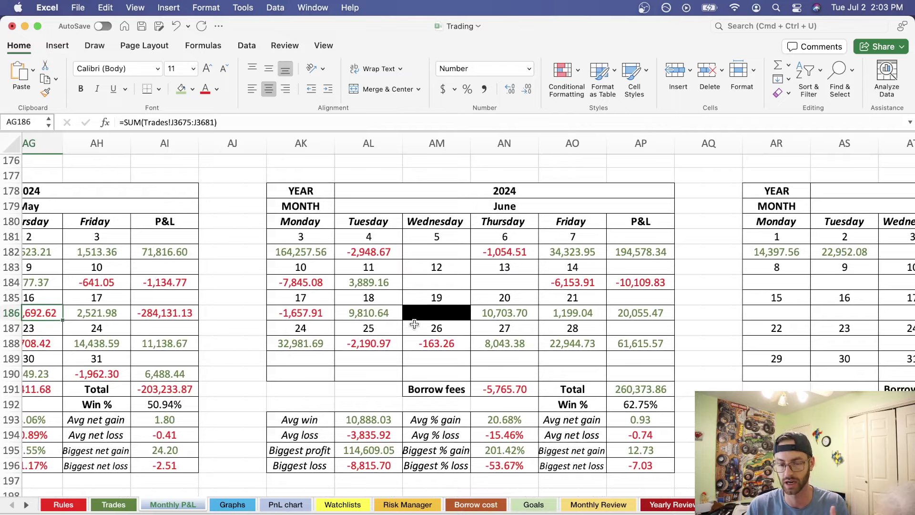
pyautogui.scroll(-1, 414, 324)
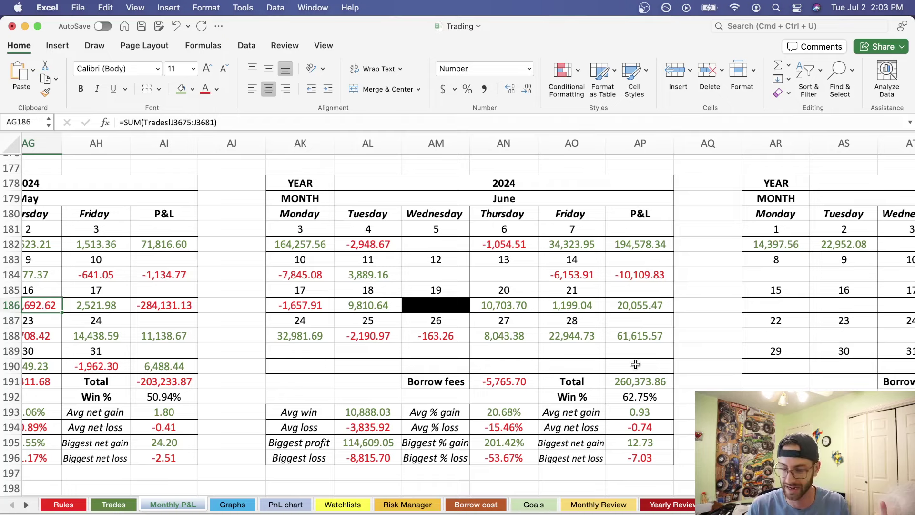
# - Check the June 2024 monthly total and inspect the June 3 daily result
pyautogui.click(634, 384)
pyautogui.click(702, 385)
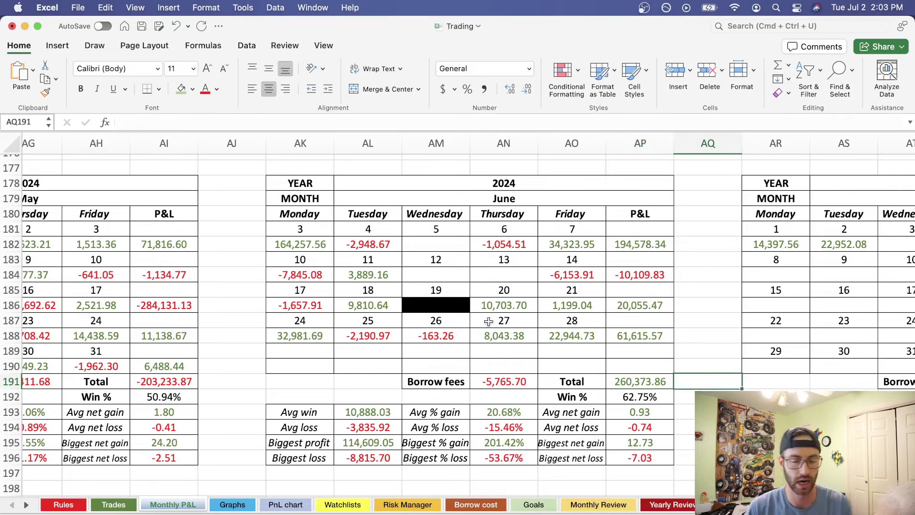
pyautogui.click(311, 244)
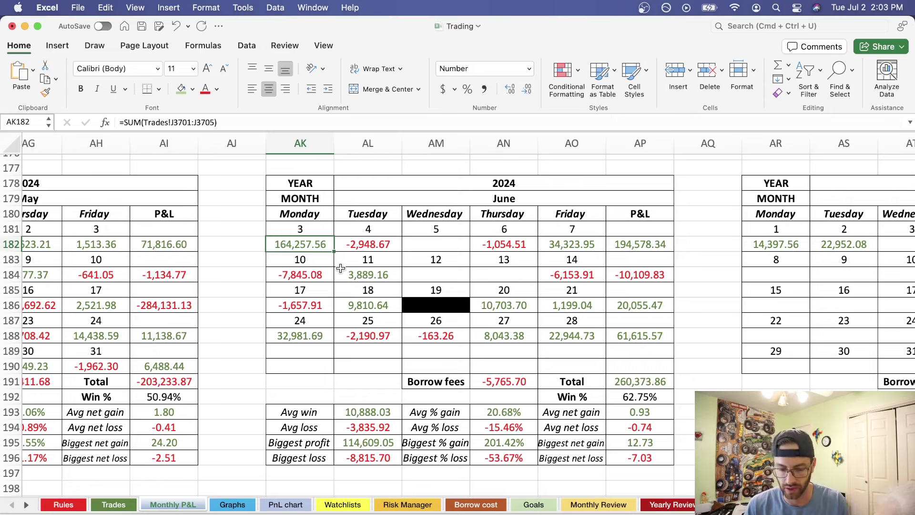
# - Switch to StocksToTrade, set the FFIE chart period to 1 month and examine the price action back to early June 2024
pyautogui.click(211, 513)
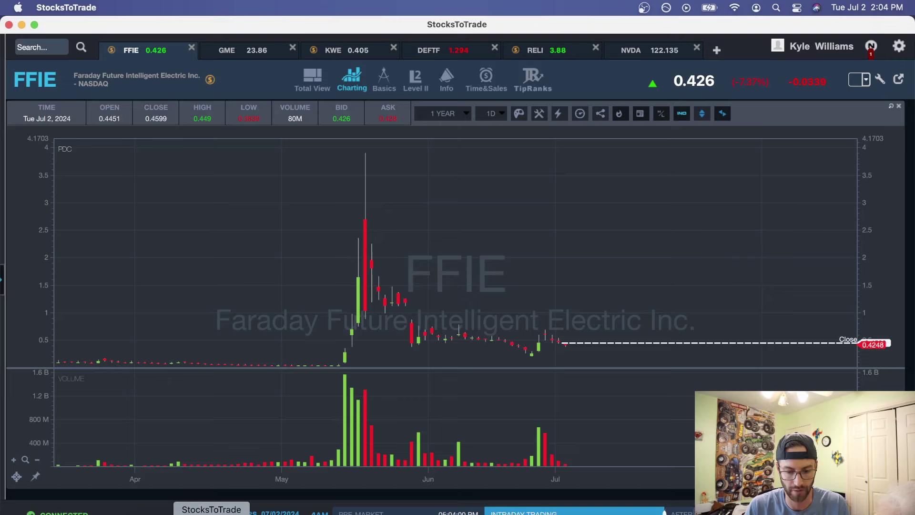
pyautogui.moveTo(410, 269); pyautogui.dragTo(497, 269)
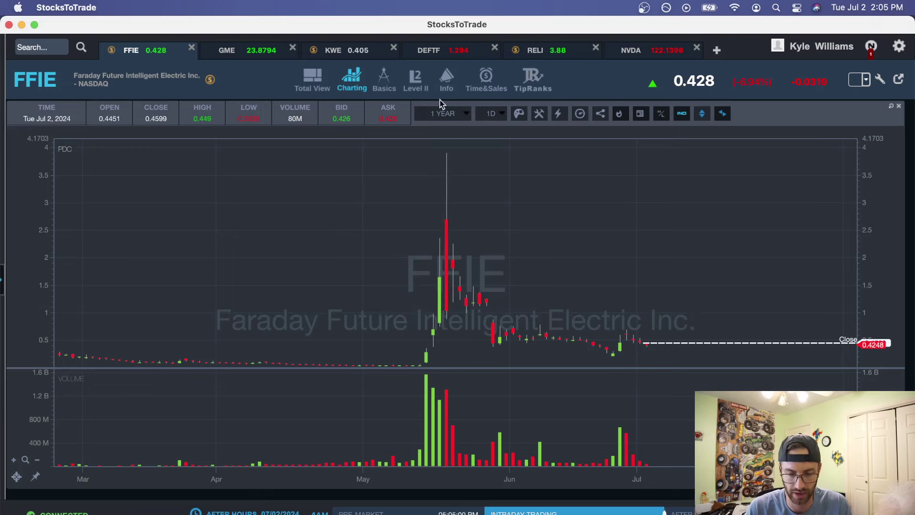
pyautogui.click(441, 114)
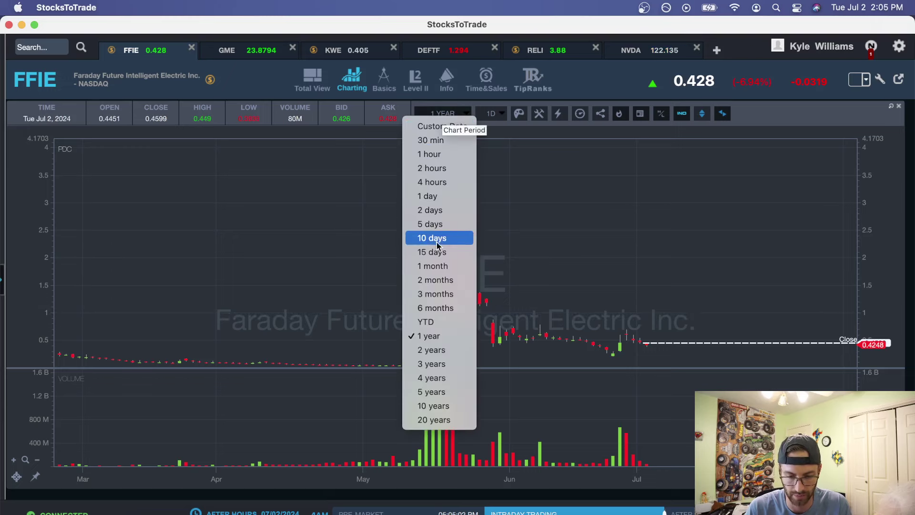
pyautogui.click(440, 271)
pyautogui.click(493, 113)
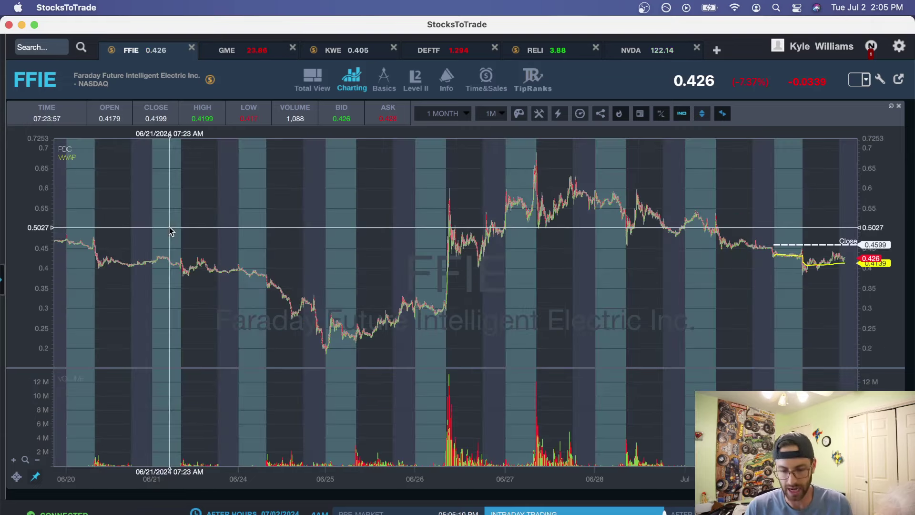
pyautogui.hscroll(-15, 379, 233)
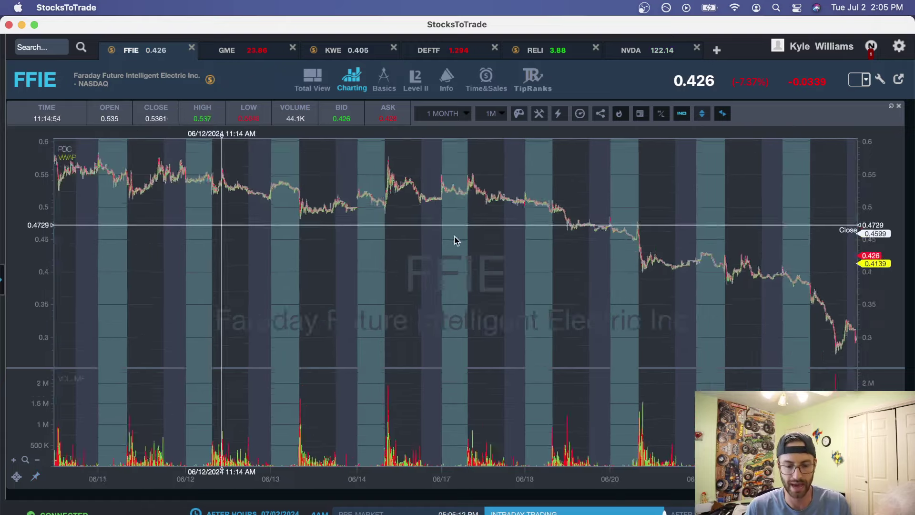
pyautogui.hscroll(-15, 194, 247)
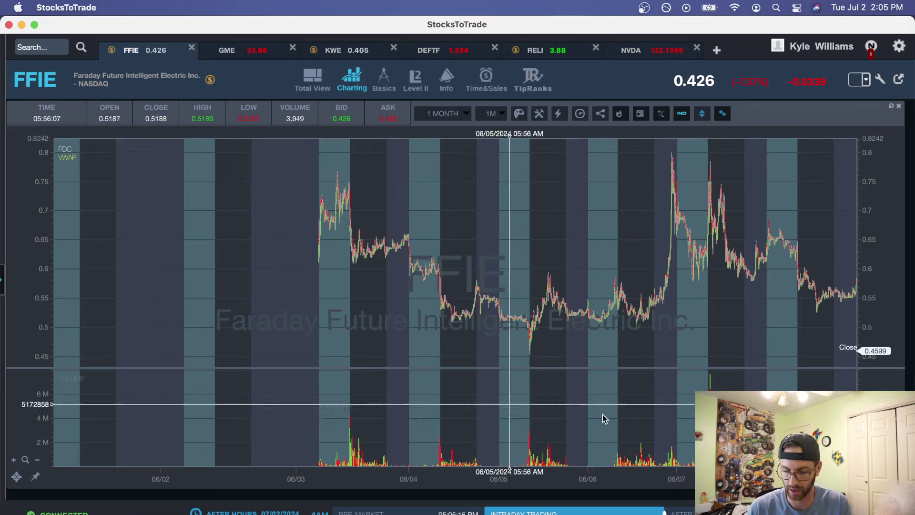
# - Set the FFIE chart period back to 1 year and focus the daily candles on the May 2024 spike
pyautogui.click(448, 118)
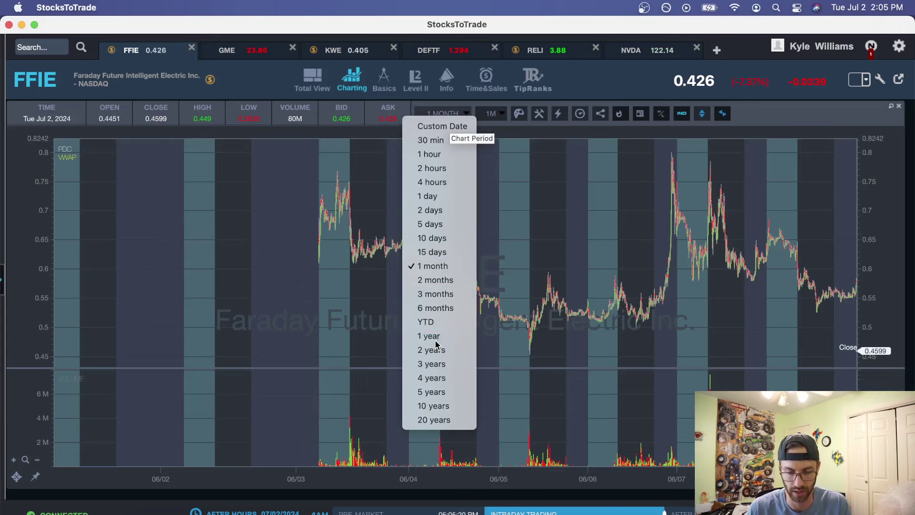
pyautogui.click(568, 266)
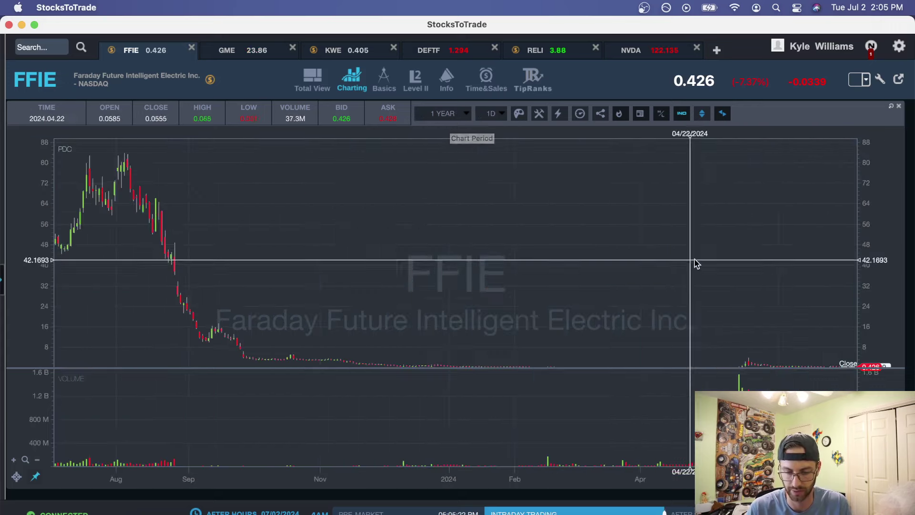
pyautogui.scroll(3, 415, 280)
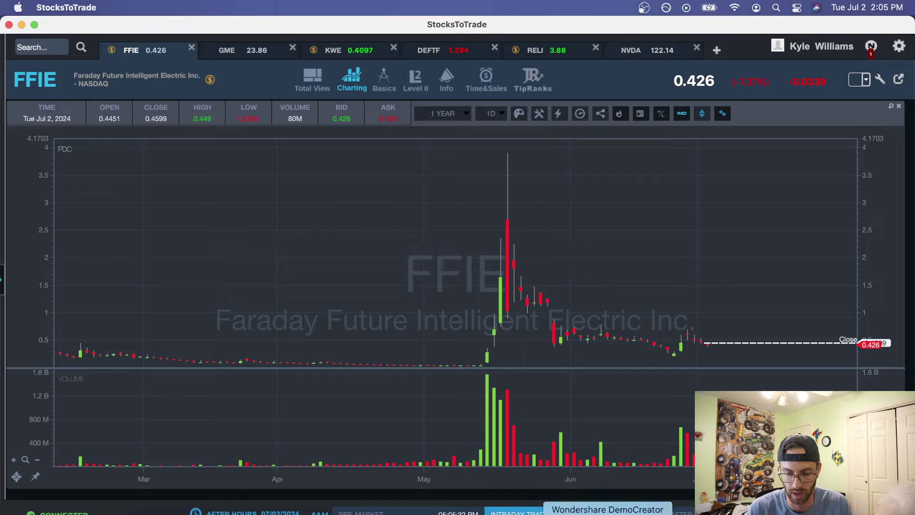
# - Switch to Preview and enlarge the FFIE gap backside.png image to fill most of the screen
pyautogui.click(654, 511)
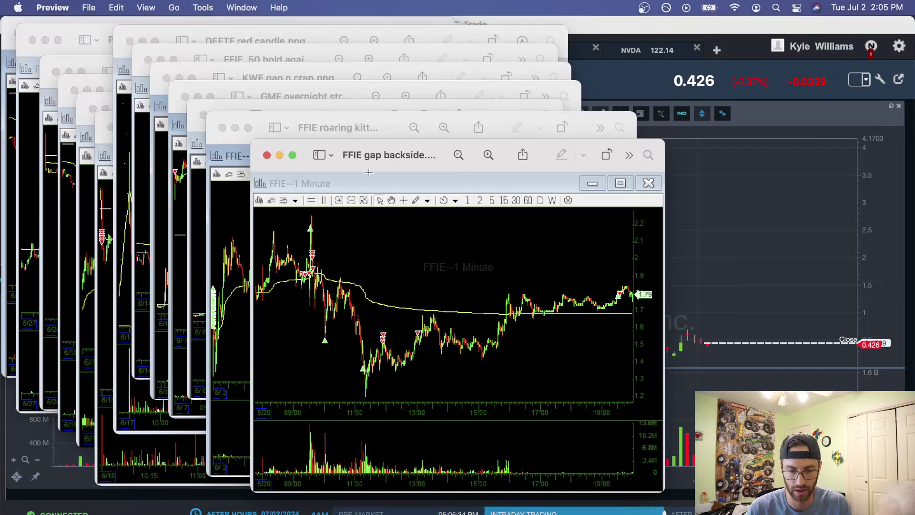
pyautogui.moveTo(384, 156); pyautogui.dragTo(144, 33)
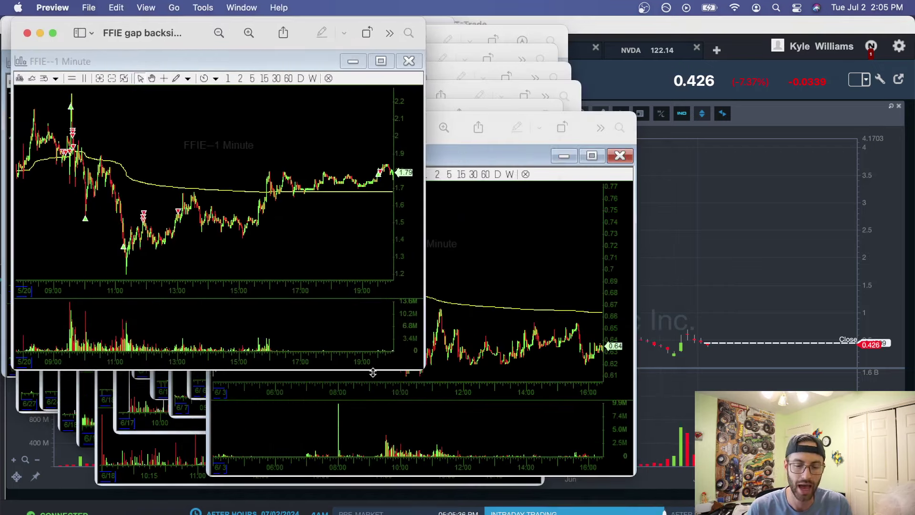
pyautogui.moveTo(423, 372); pyautogui.dragTo(863, 477)
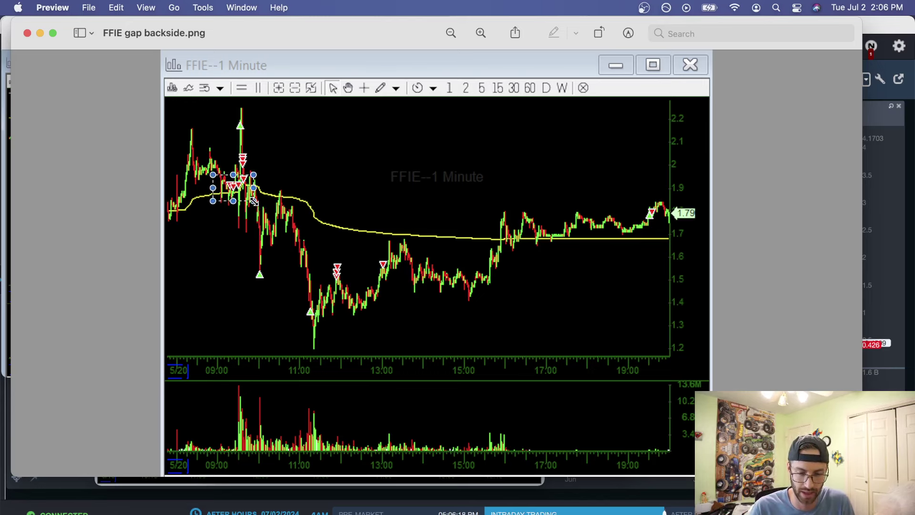
# - Outline the morning and midday trade markers on the May 20 FFIE one-minute chart image to review them
pyautogui.moveTo(228, 118); pyautogui.dragTo(251, 136)
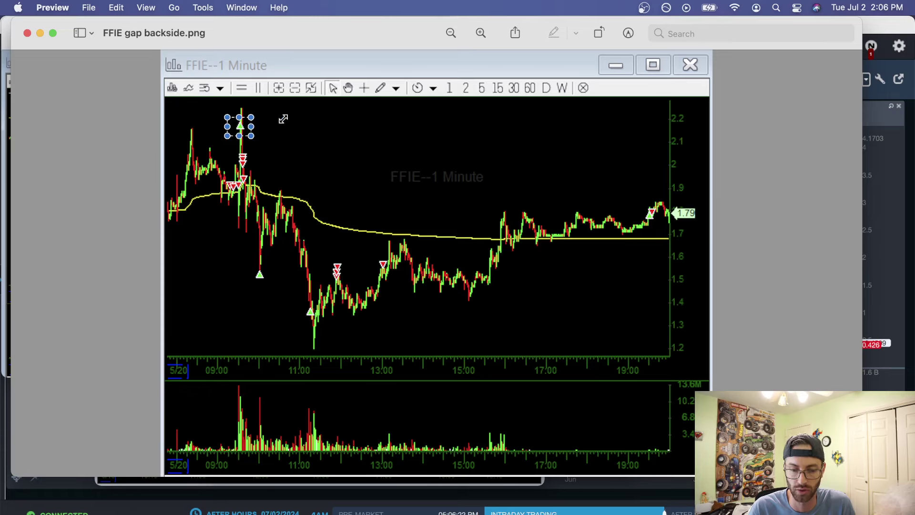
pyautogui.click(240, 117)
pyautogui.moveTo(235, 146); pyautogui.dragTo(262, 187)
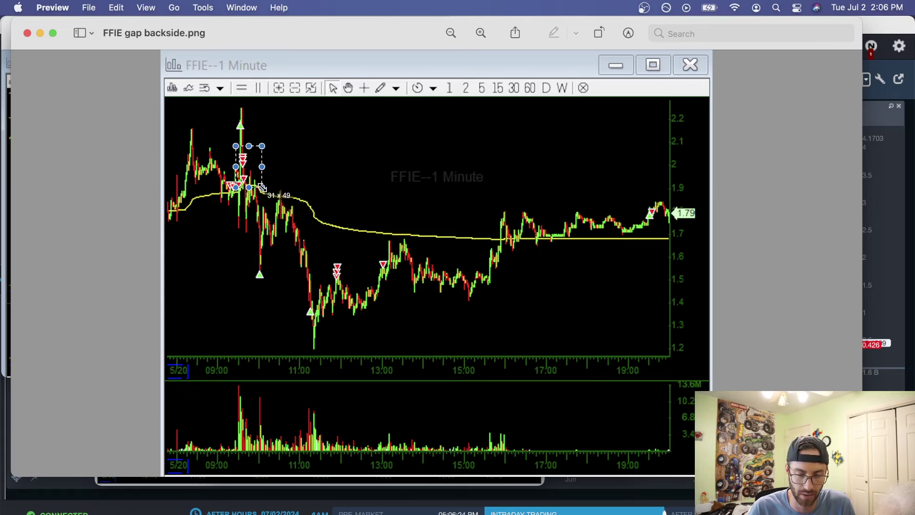
pyautogui.moveTo(243, 264); pyautogui.dragTo(319, 339)
pyautogui.moveTo(324, 256); pyautogui.dragTo(414, 286)
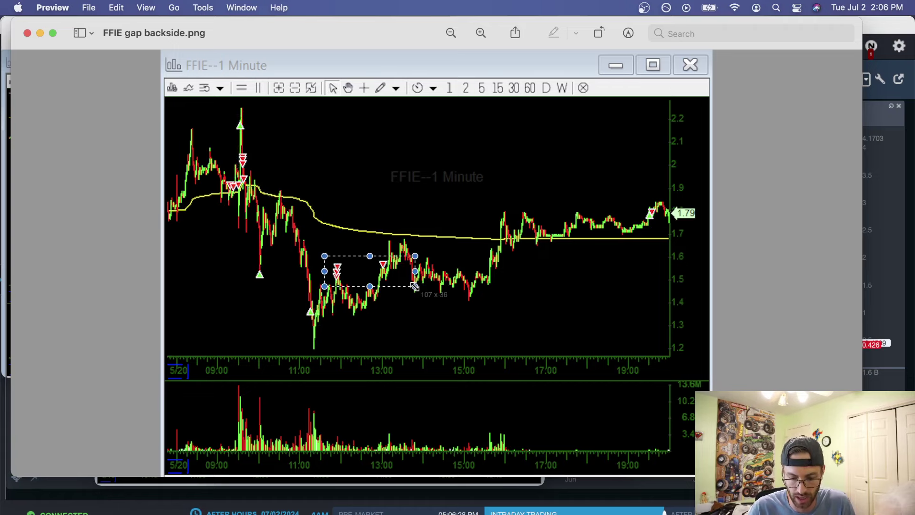
# - Outline the after-hours trade markers past 19:00 on the FFIE chart image, clearing the selection after each review
pyautogui.moveTo(629, 203); pyautogui.dragTo(665, 223)
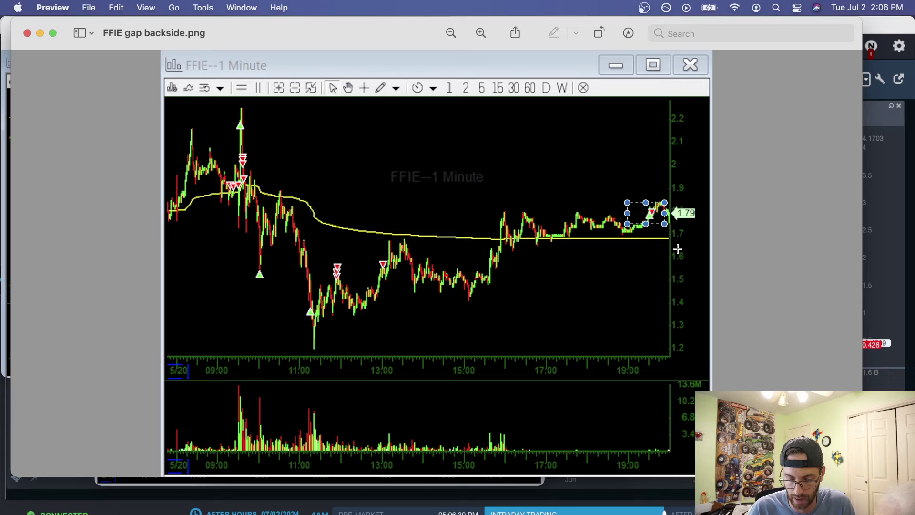
pyautogui.click(677, 247)
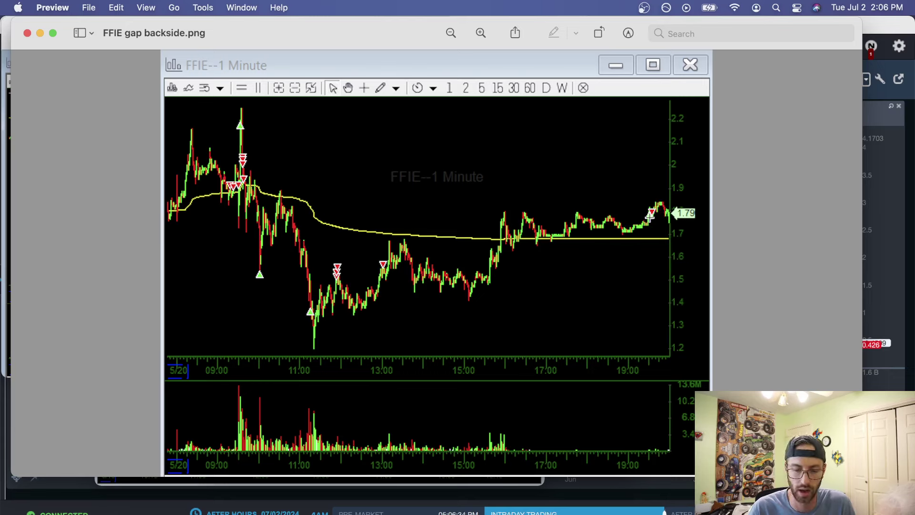
pyautogui.moveTo(639, 201); pyautogui.dragTo(660, 229)
pyautogui.click(678, 237)
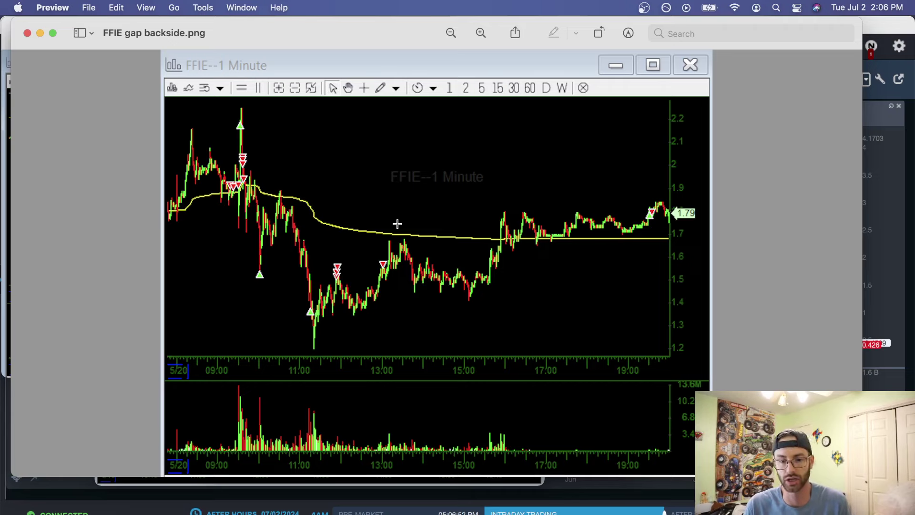
# - Close FFIE gap backside.png and examine the FFIE daily candles around May 20 and May 21, 2024
pyautogui.click(28, 34)
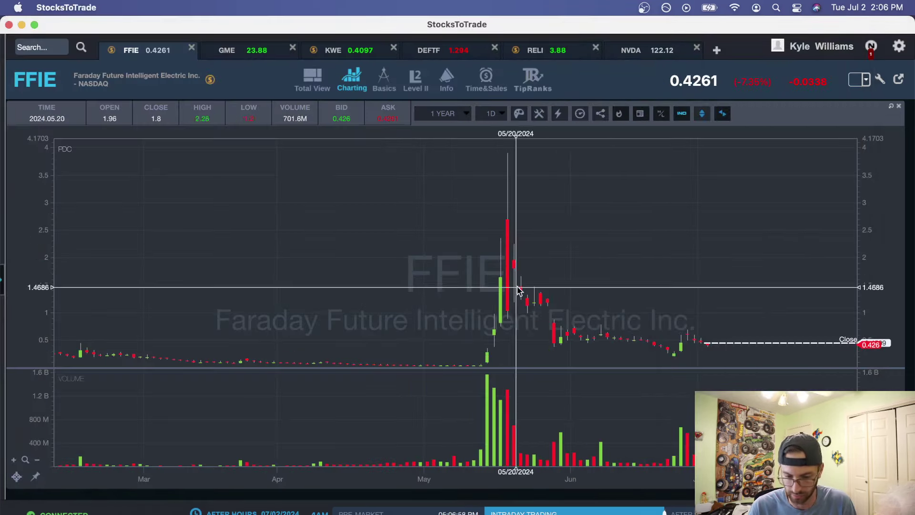
pyautogui.moveTo(572, 292); pyautogui.dragTo(513, 292)
pyautogui.scroll(2, 515, 292)
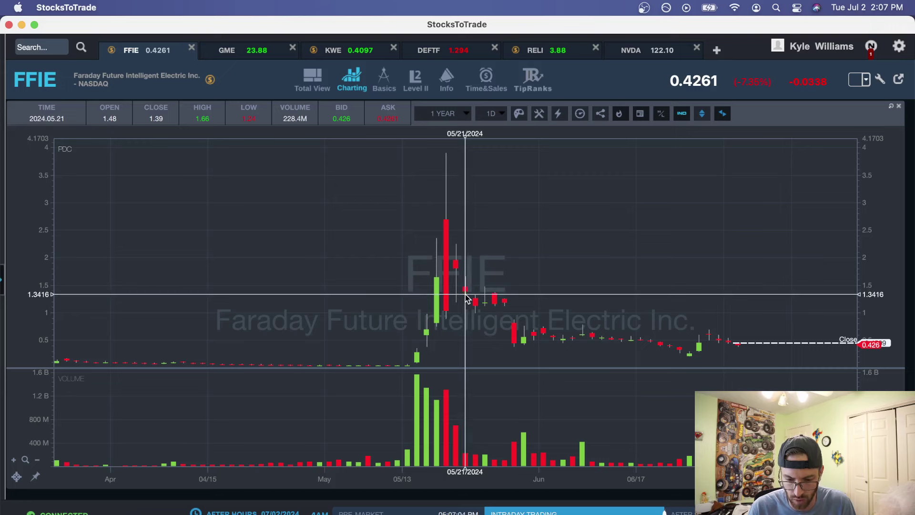
# - Load the FFIE intraday chart for the custom date May 21, 2024 to review that day's price action
pyautogui.click(459, 115)
pyautogui.click(459, 126)
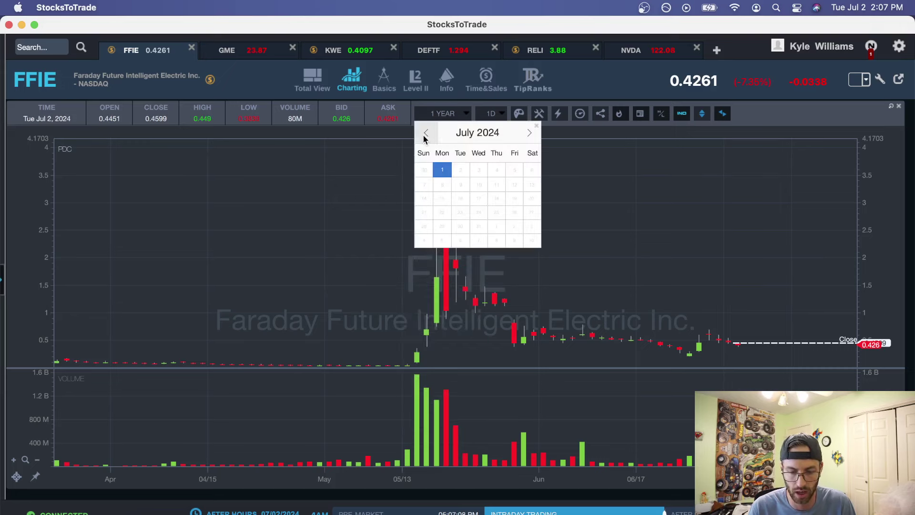
pyautogui.click(425, 135)
pyautogui.click(425, 135)
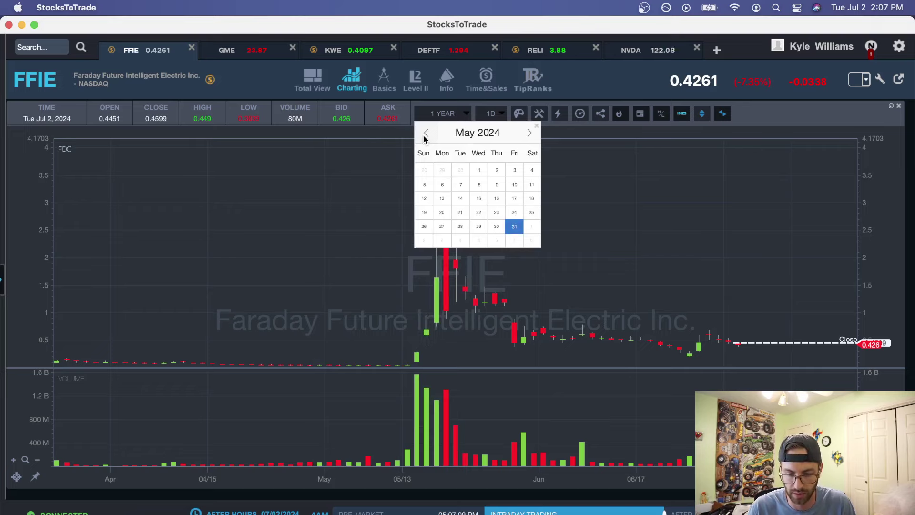
pyautogui.click(461, 213)
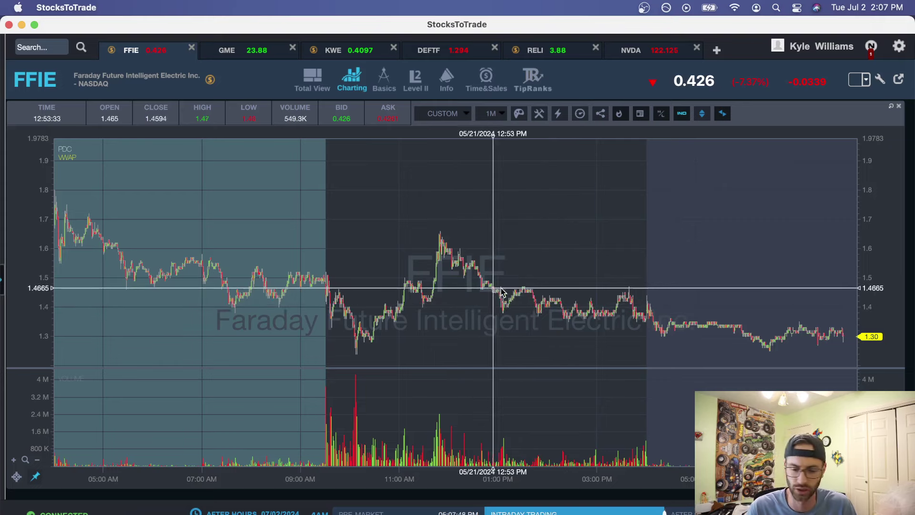
# - Set the FFIE chart range to 6 months and examine the daily candles of the mid-May run-up and the decline after it
pyautogui.click(460, 114)
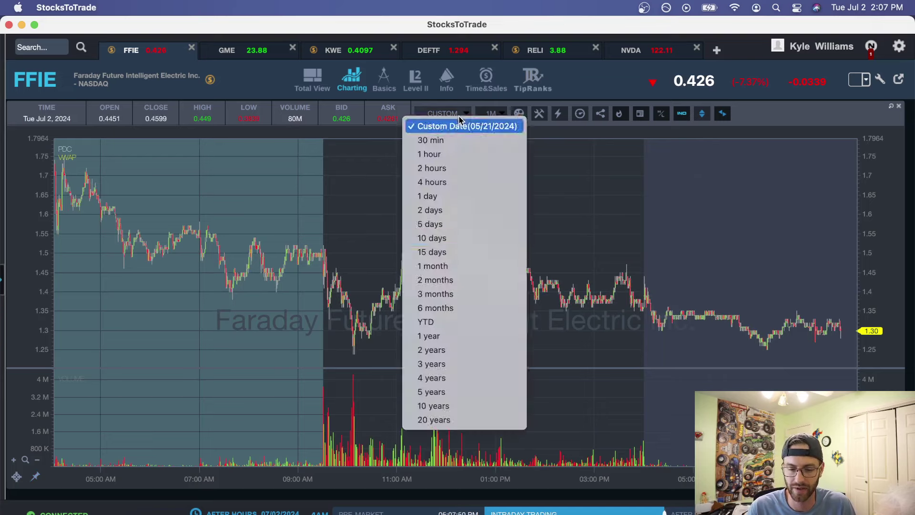
pyautogui.click(444, 308)
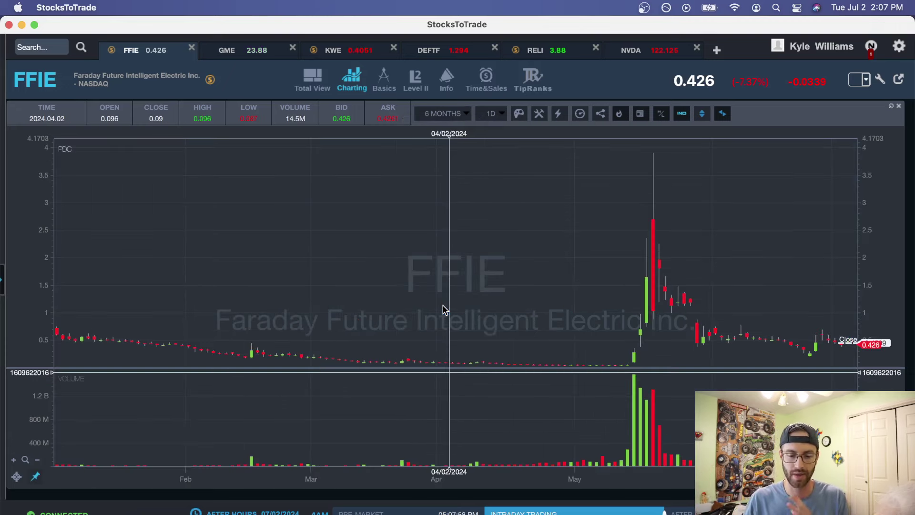
pyautogui.moveTo(575, 251); pyautogui.dragTo(414, 258)
pyautogui.scroll(3, 485, 253)
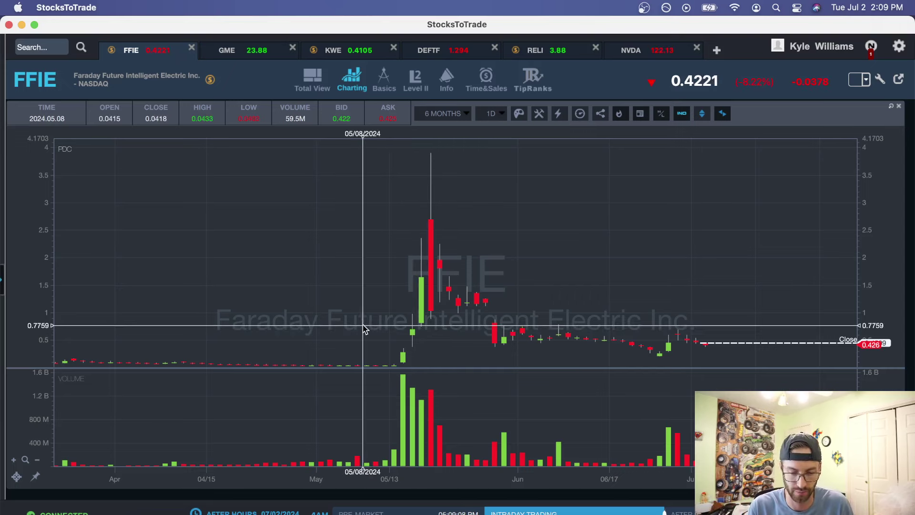
pyautogui.moveTo(363, 329); pyautogui.dragTo(497, 339)
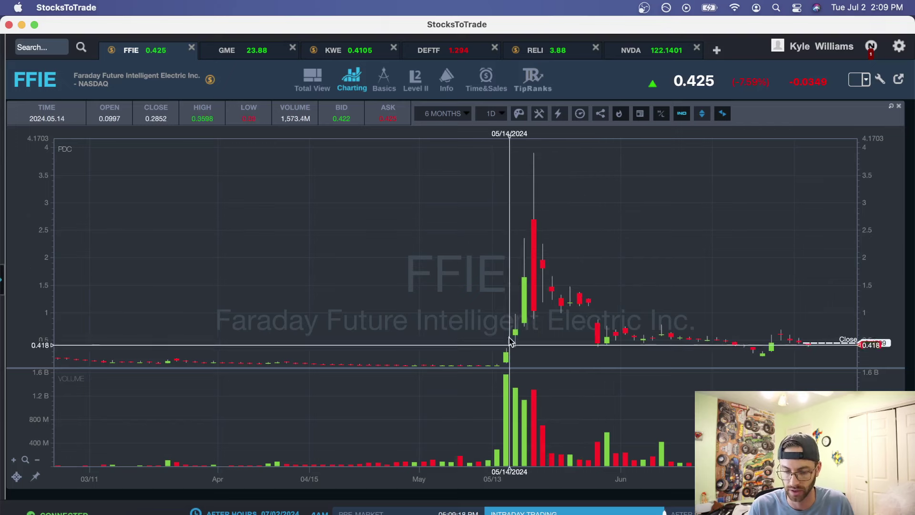
pyautogui.moveTo(674, 211); pyautogui.dragTo(525, 225)
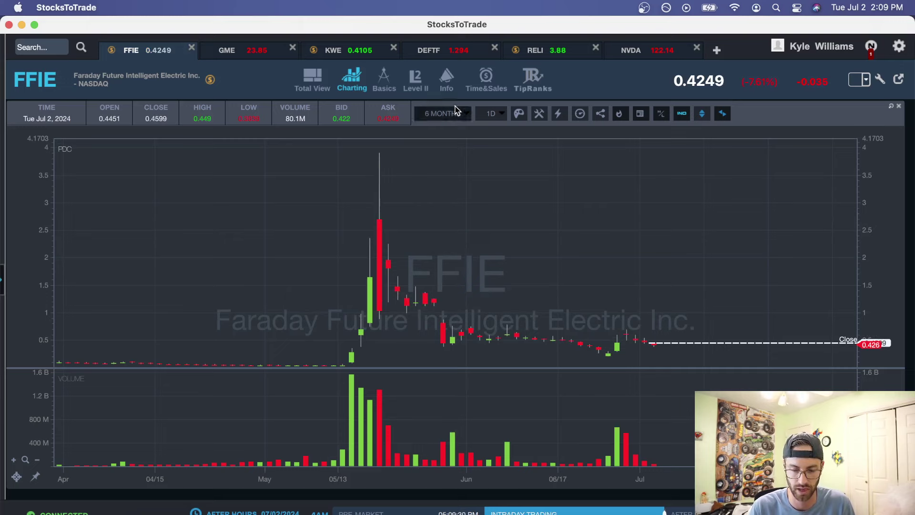
# - Load the FFIE intraday chart for the custom date May 29, 2024 and examine it from premarket through after hours
pyautogui.click(459, 113)
pyautogui.click(445, 126)
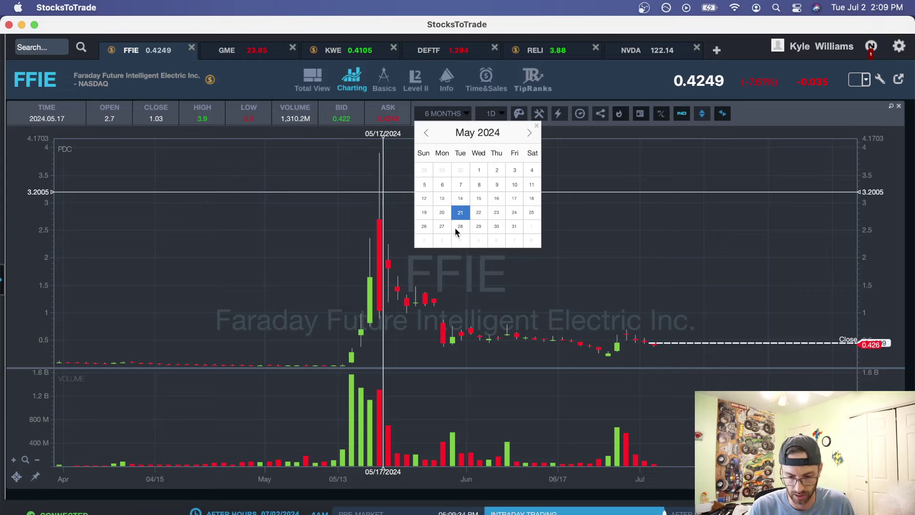
pyautogui.click(479, 227)
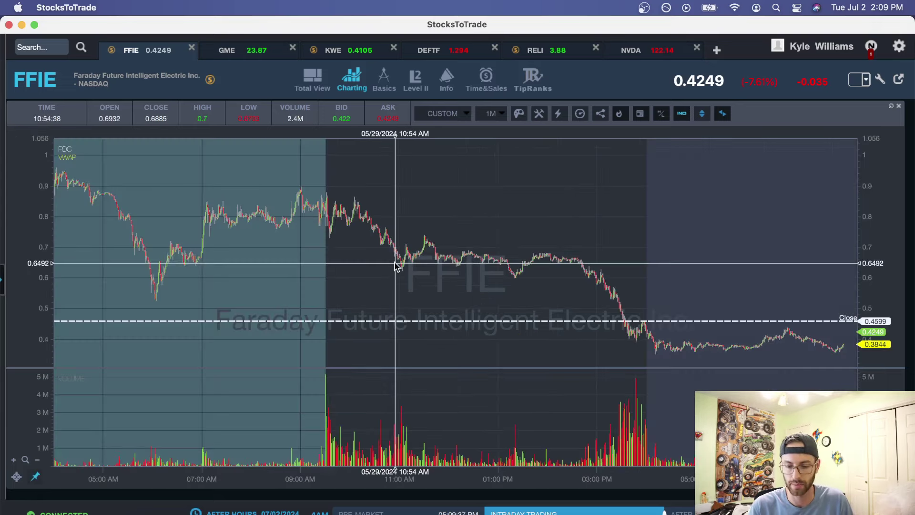
pyautogui.moveTo(462, 262); pyautogui.dragTo(507, 267)
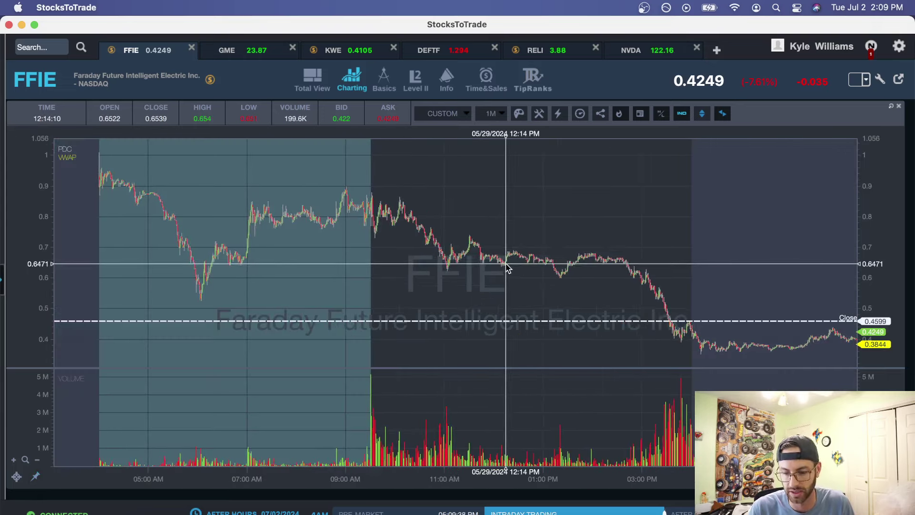
pyautogui.moveTo(582, 265); pyautogui.dragTo(481, 265)
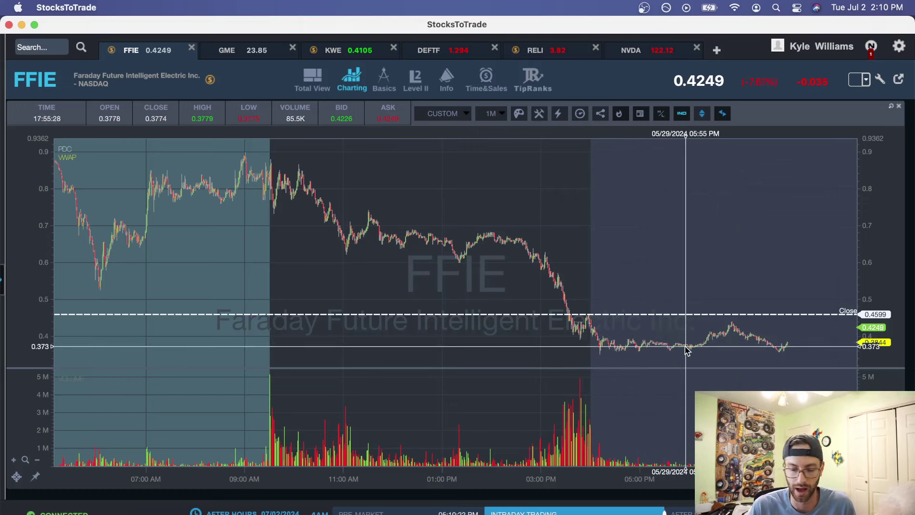
# - Set the FFIE chart range to 1 month and examine the price action back to June 3, 2024
pyautogui.click(463, 117)
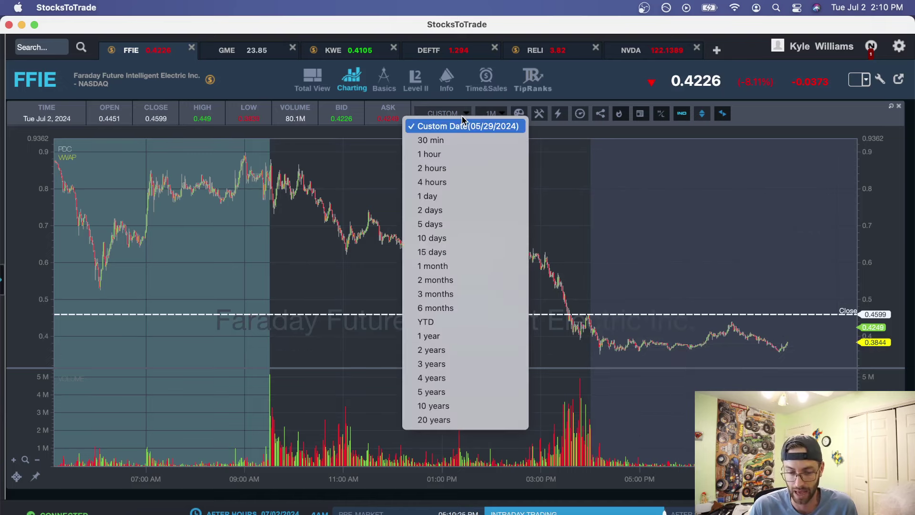
pyautogui.click(455, 270)
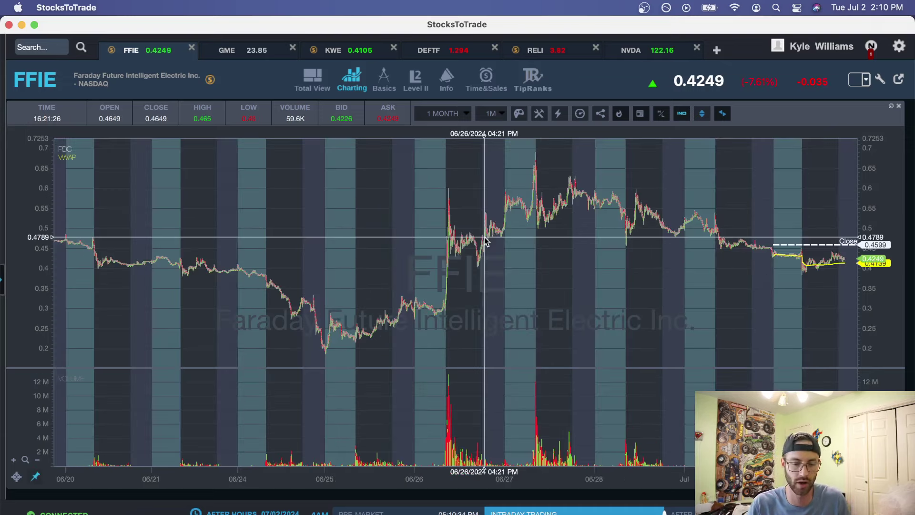
pyautogui.hscroll(-10, 358, 241)
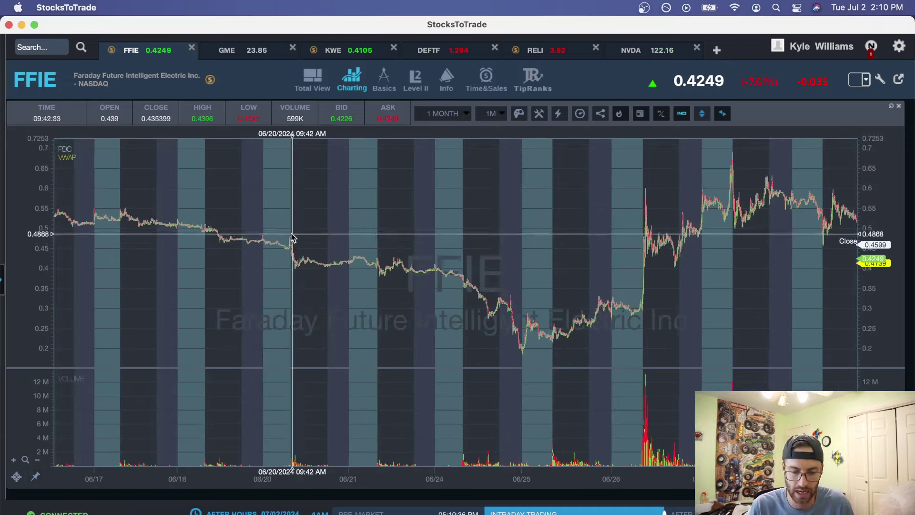
pyautogui.hscroll(-10, 471, 256)
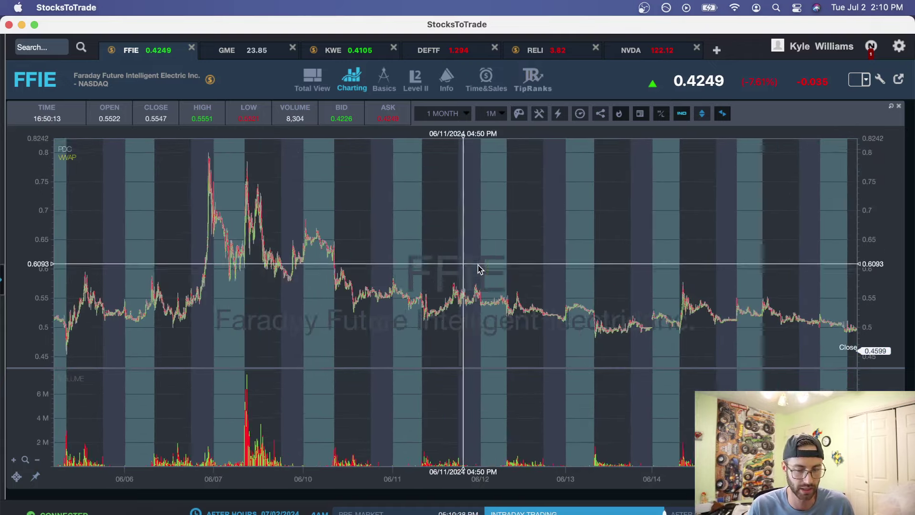
pyautogui.hscroll(-5, 449, 275)
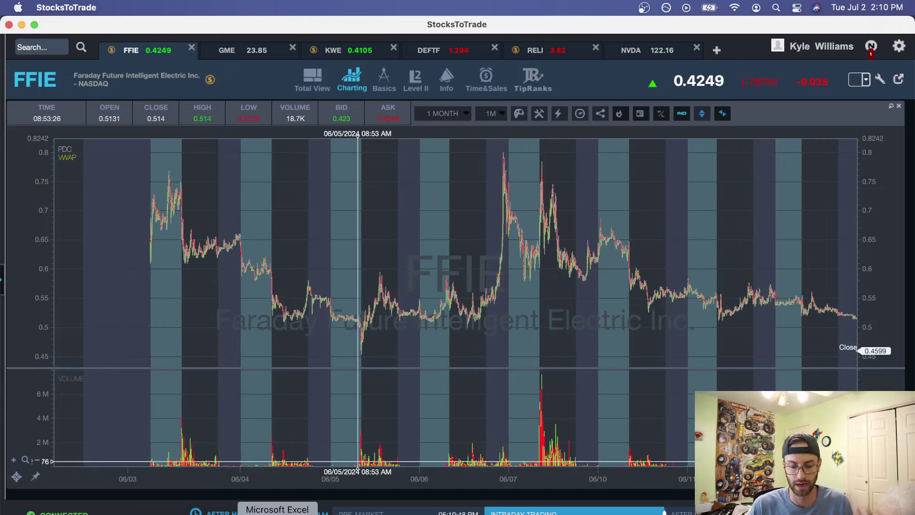
# - Switch to Excel and review the May 29, 30 and 31 results on the Monthly P&L sheet
pyautogui.click(278, 513)
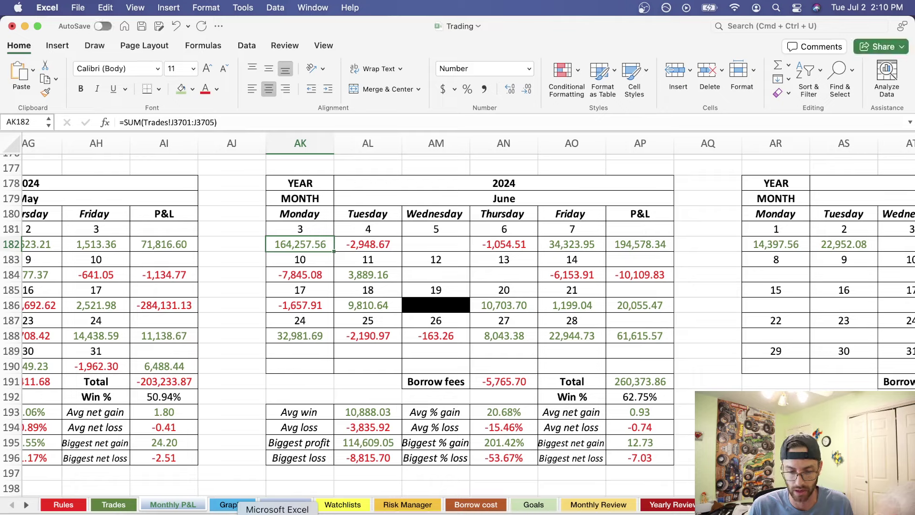
pyautogui.hscroll(-3, 204, 357)
pyautogui.hscroll(-2, 203, 357)
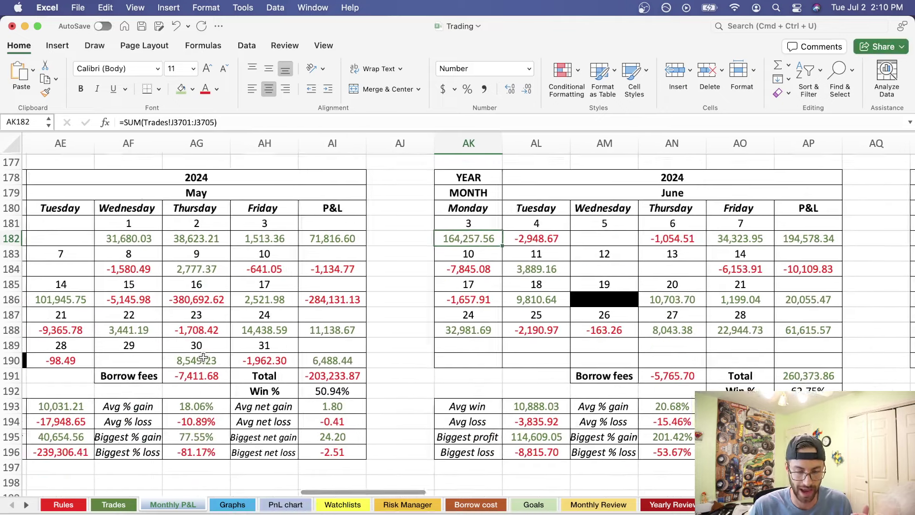
pyautogui.click(148, 357)
pyautogui.click(195, 358)
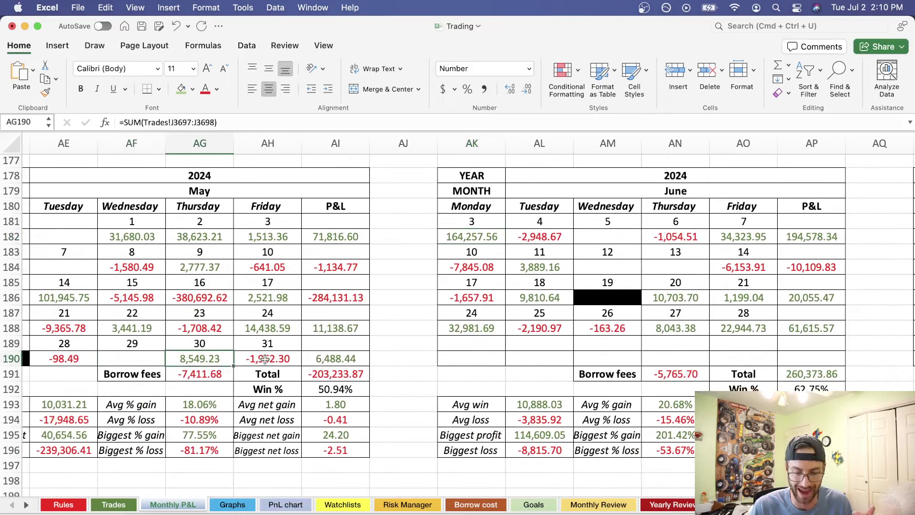
pyautogui.click(264, 360)
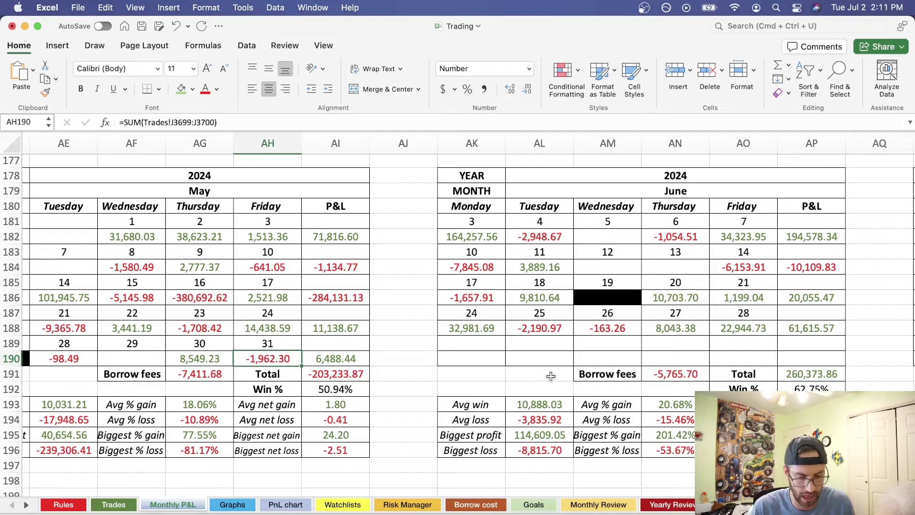
# - Review the June 2024 calendar on the Monthly P&L sheet, selecting the June 3 result
pyautogui.click(507, 380)
pyautogui.hscroll(2, 529, 379)
pyautogui.hscroll(2, 533, 378)
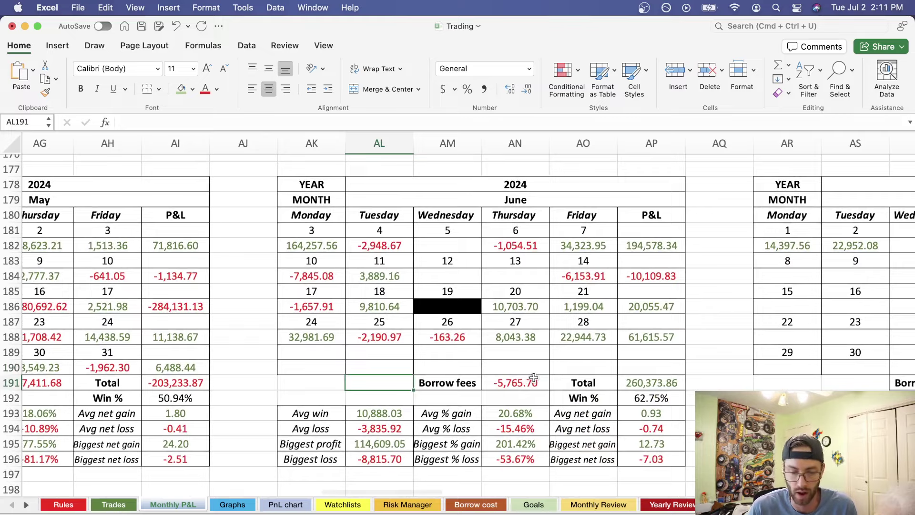
pyautogui.hscroll(2, 534, 377)
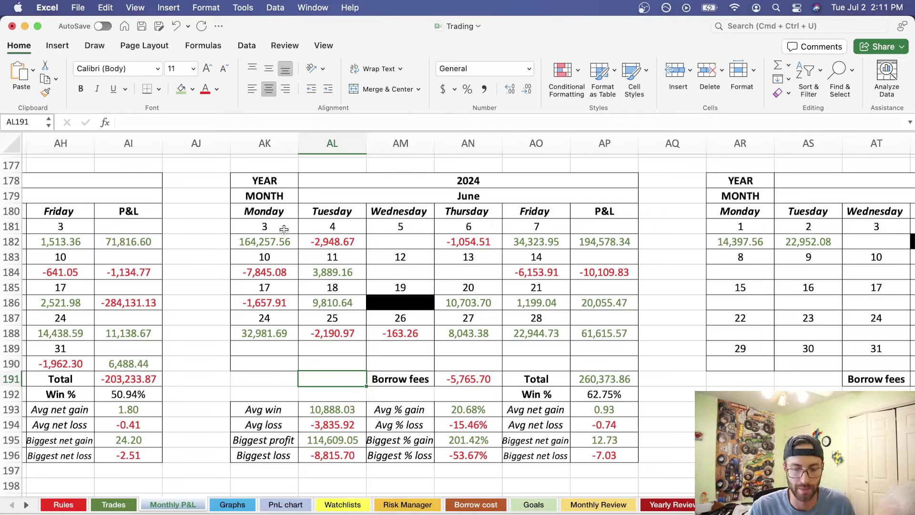
pyautogui.click(266, 238)
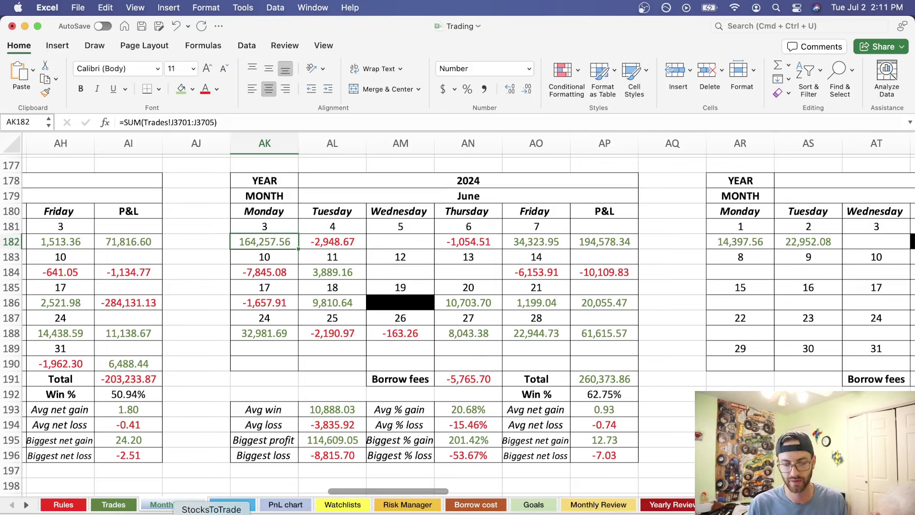
# - Switch to StocksToTrade and examine the June 3 premarket session on the FFIE chart at close range
pyautogui.click(216, 513)
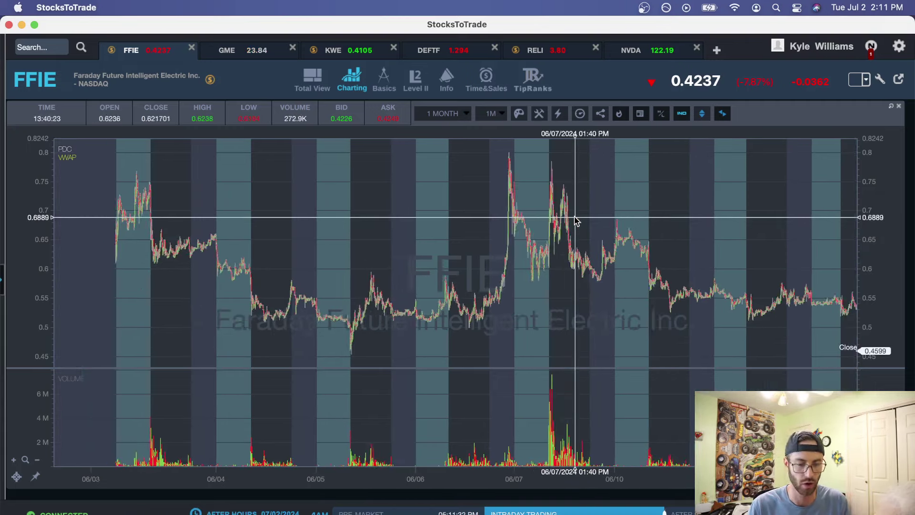
pyautogui.moveTo(510, 227); pyautogui.dragTo(551, 229)
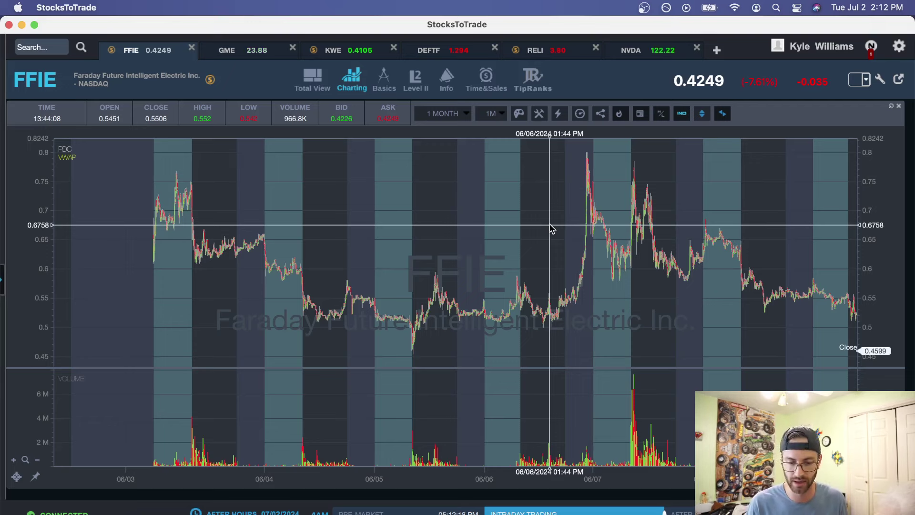
pyautogui.scroll(5, 166, 259)
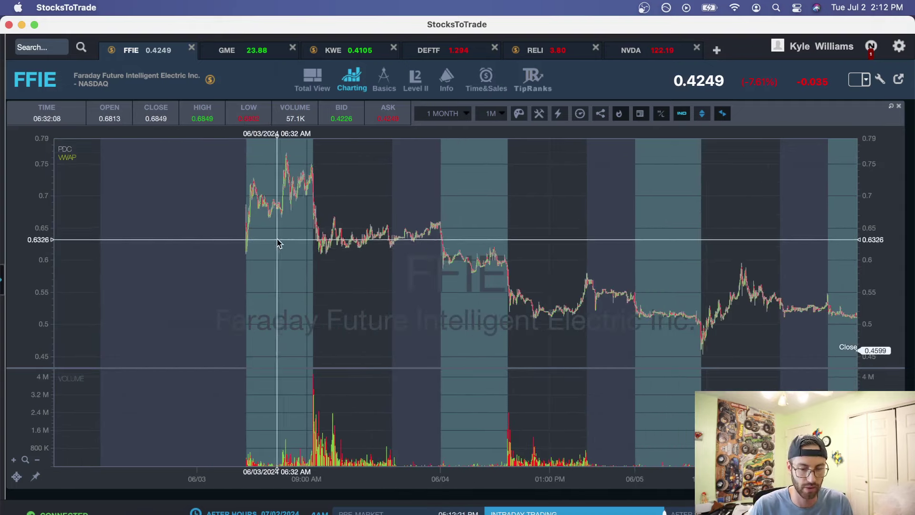
pyautogui.moveTo(278, 243); pyautogui.dragTo(429, 246)
pyautogui.scroll(3, 429, 245)
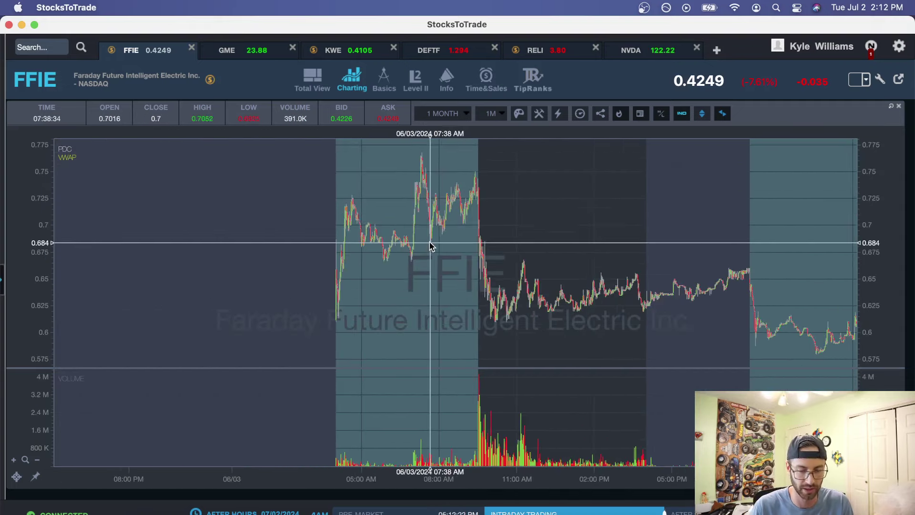
pyautogui.moveTo(351, 303); pyautogui.dragTo(432, 301)
pyautogui.scroll(3, 430, 302)
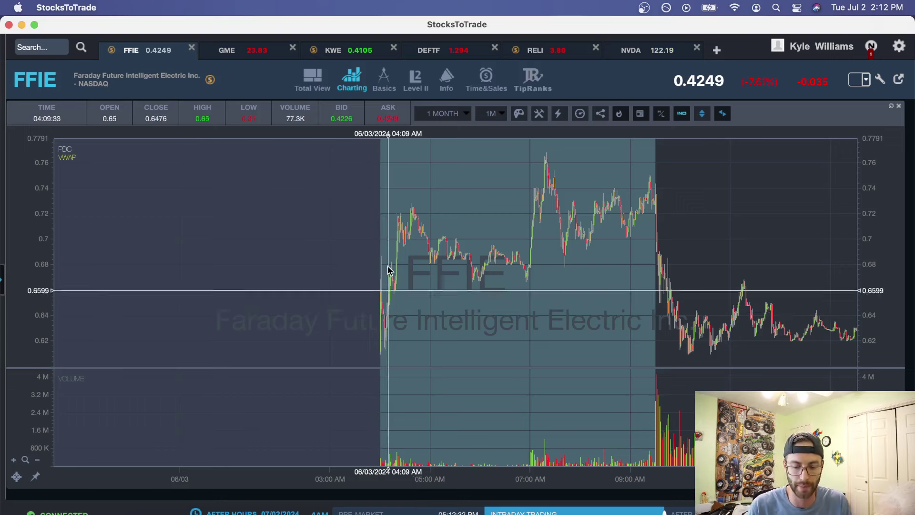
# - Switch to Preview and enlarge the FFIE roaring kitty.png image to review the June 3 trade markers
pyautogui.click(654, 513)
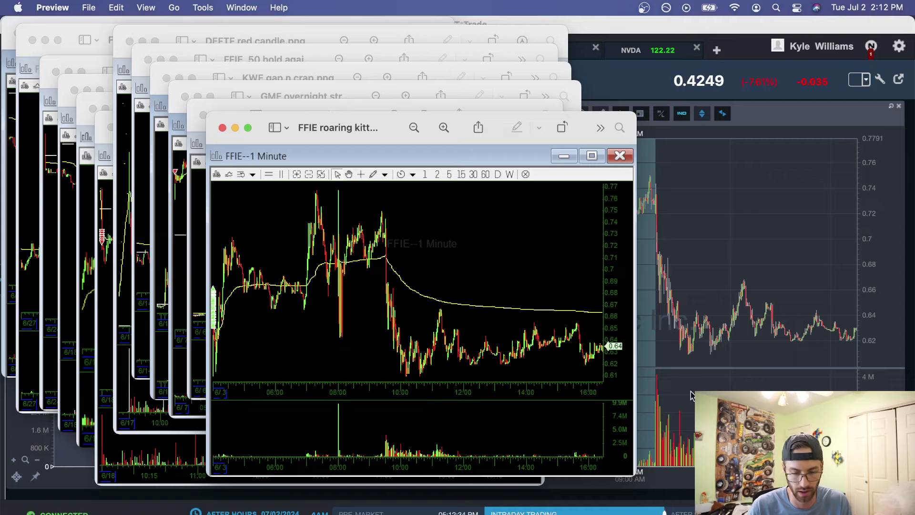
pyautogui.press('super+plus')
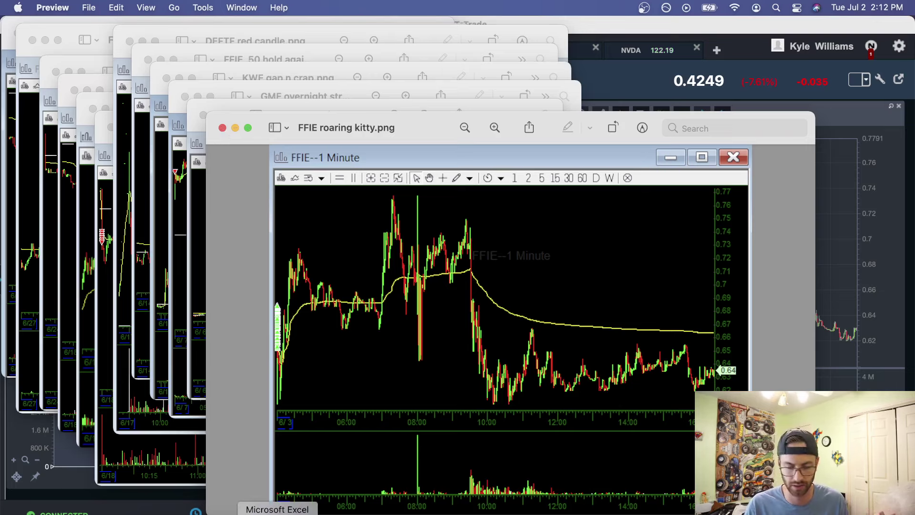
# - Switch to Excel and review the May 29 to 31 results and the May total on the Monthly P&L sheet
pyautogui.click(278, 509)
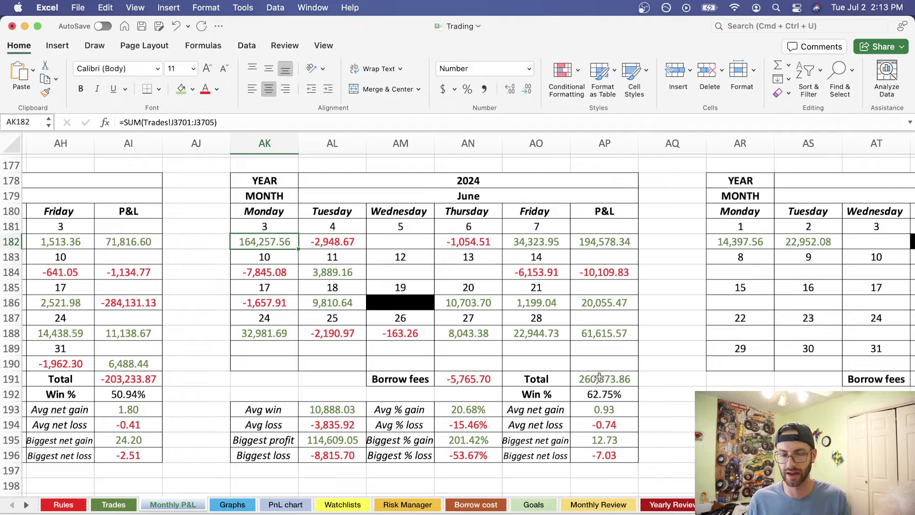
pyautogui.hscroll(-5, 372, 367)
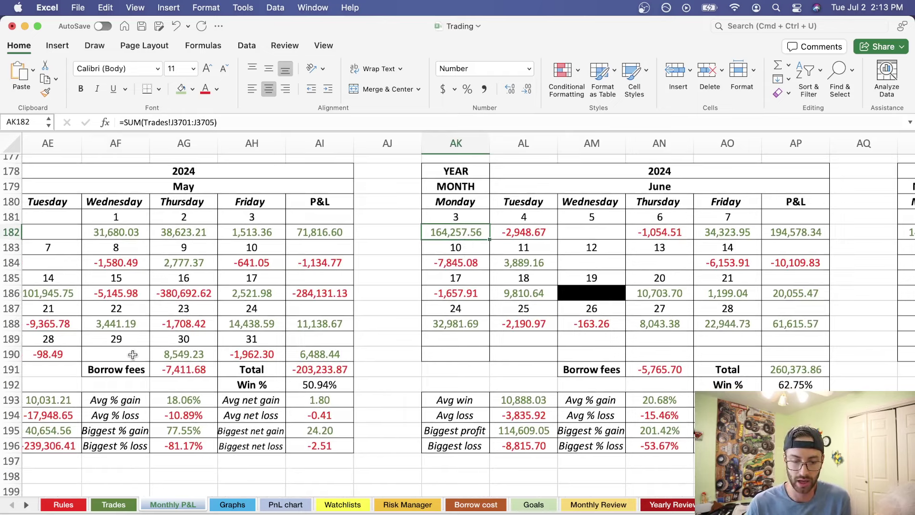
pyautogui.moveTo(133, 354); pyautogui.dragTo(246, 356)
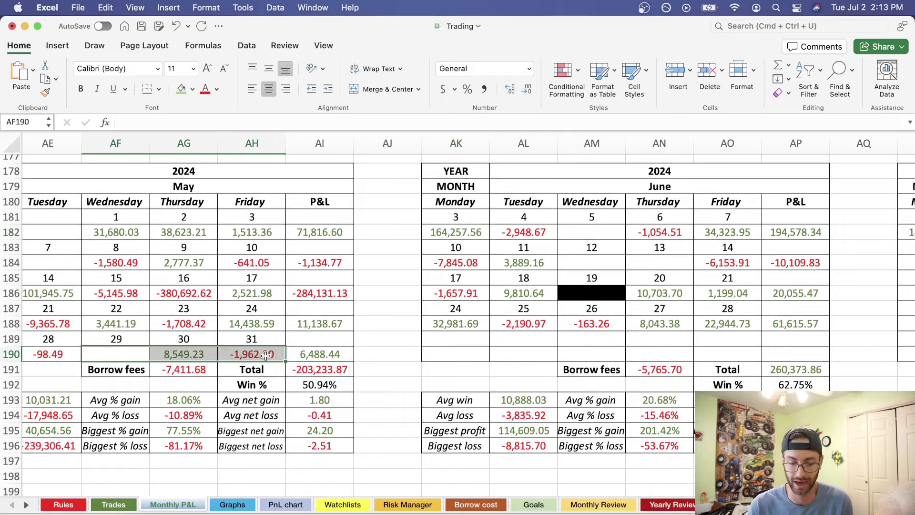
pyautogui.click(314, 370)
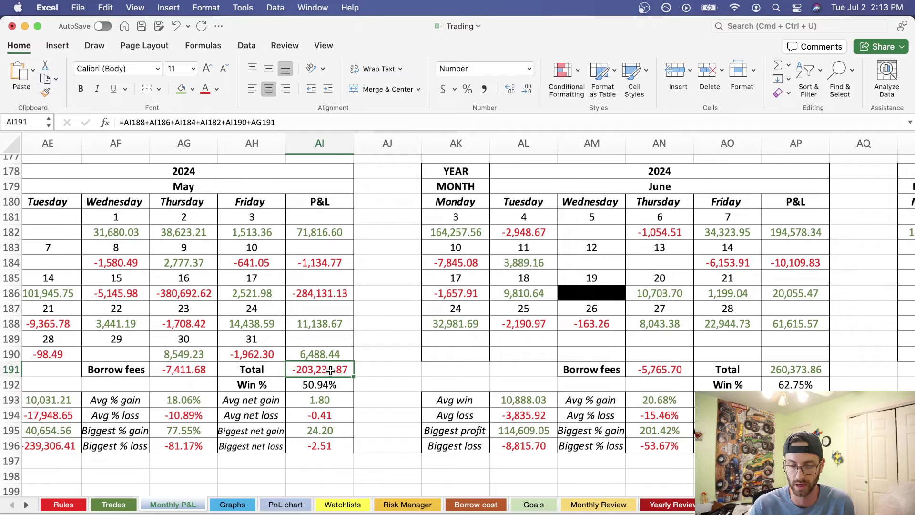
# - Review the June 2024 calendar and its monthly total, borrow fees and win statistics beside May on the Monthly P&L sheet
pyautogui.hscroll(2, 414, 368)
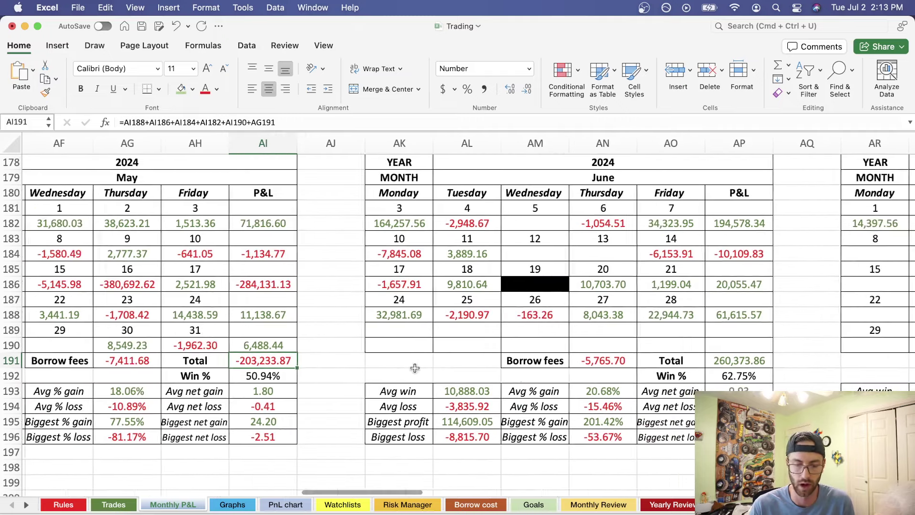
pyautogui.hscroll(3, 414, 368)
pyautogui.scroll(1, 415, 368)
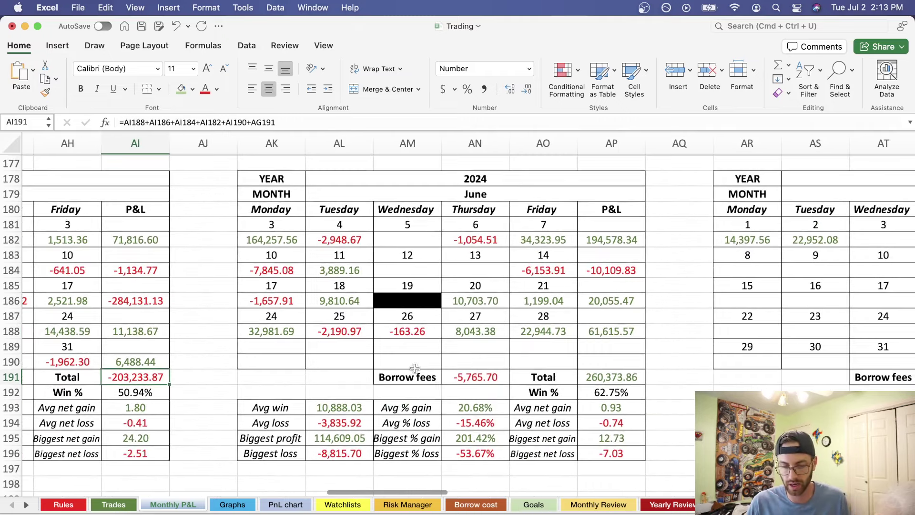
pyautogui.click(346, 380)
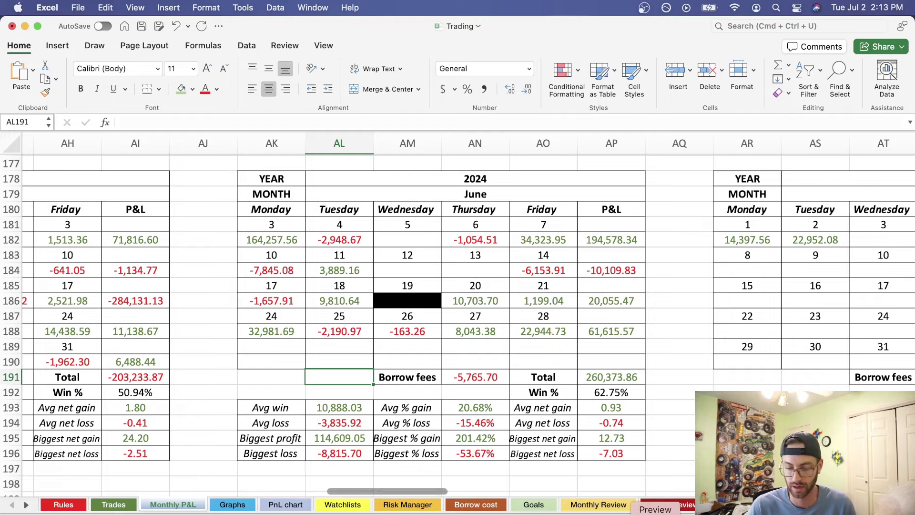
# - Switch to StocksToTrade and follow the FFIE chart from the June 3 session forward to June 7
pyautogui.click(656, 513)
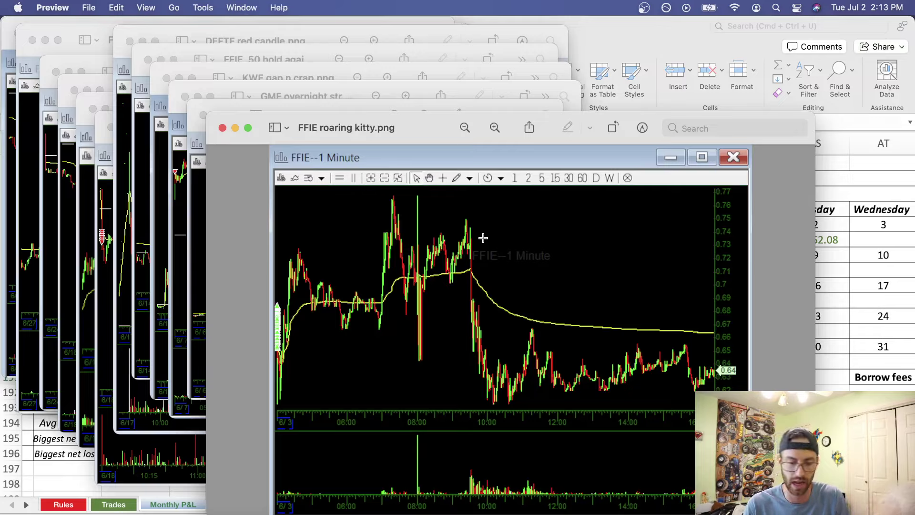
pyautogui.click(241, 508)
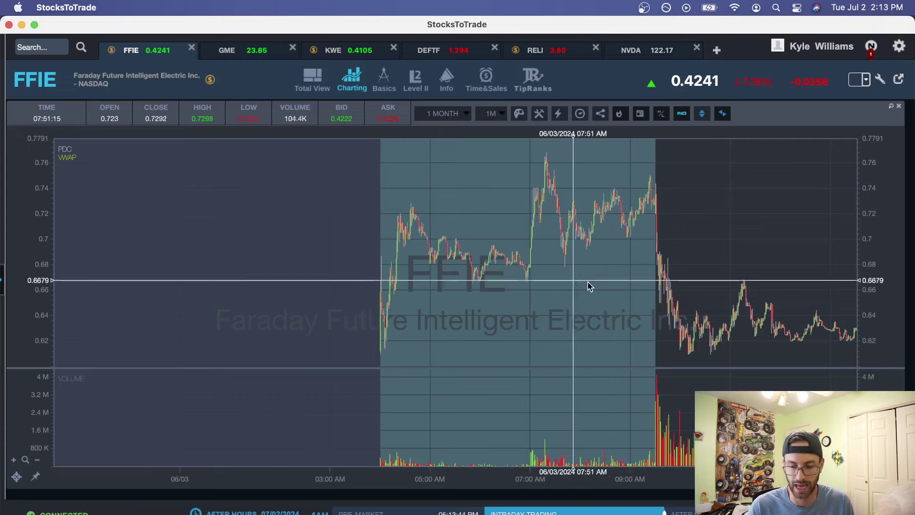
pyautogui.scroll(-5, 485, 276)
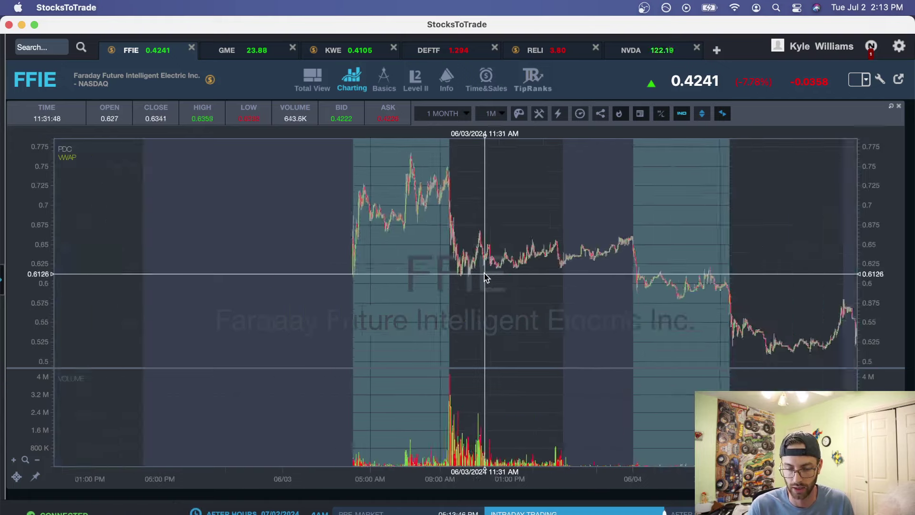
pyautogui.moveTo(578, 273); pyautogui.dragTo(386, 194)
pyautogui.scroll(-2, 656, 262)
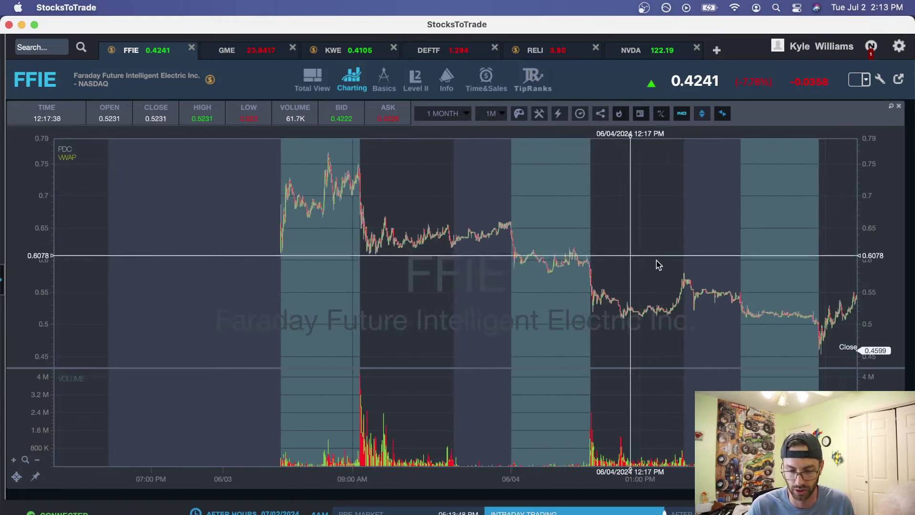
pyautogui.moveTo(656, 262); pyautogui.dragTo(389, 265)
pyautogui.moveTo(602, 245); pyautogui.dragTo(394, 265)
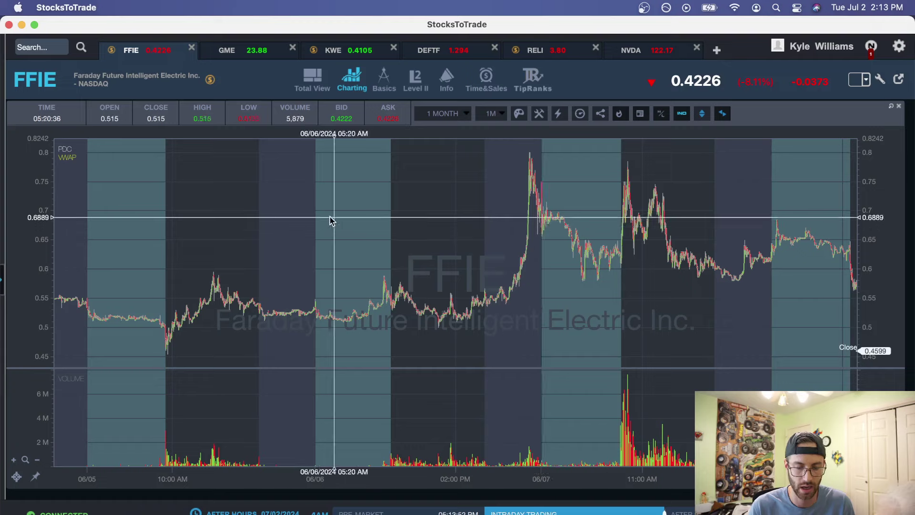
# - Return to June 3 and 4 on the FFIE chart and examine the price action through June 5, 6 and 7
pyautogui.moveTo(333, 216); pyautogui.dragTo(620, 245)
pyautogui.moveTo(398, 243); pyautogui.dragTo(623, 241)
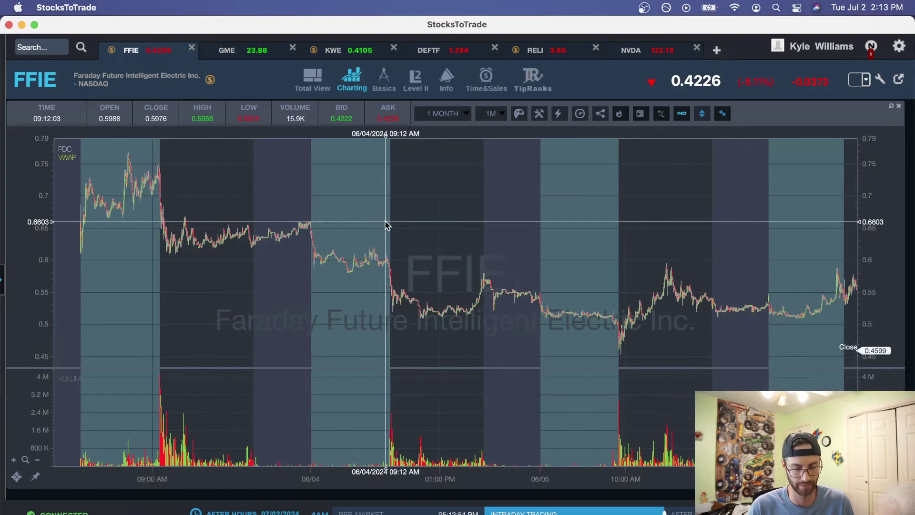
pyautogui.moveTo(371, 225); pyautogui.dragTo(389, 224)
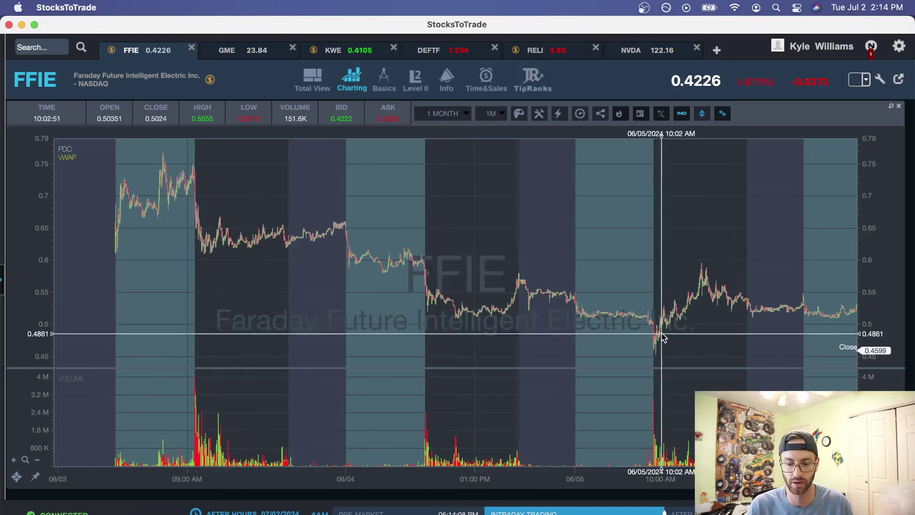
pyautogui.hscroll(5, 715, 332)
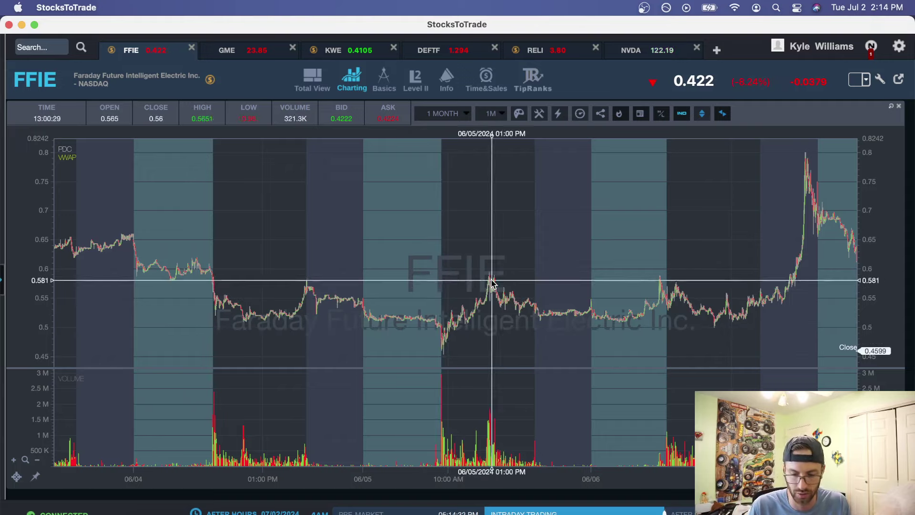
pyautogui.moveTo(639, 310); pyautogui.dragTo(498, 319)
pyautogui.hscroll(2, 615, 298)
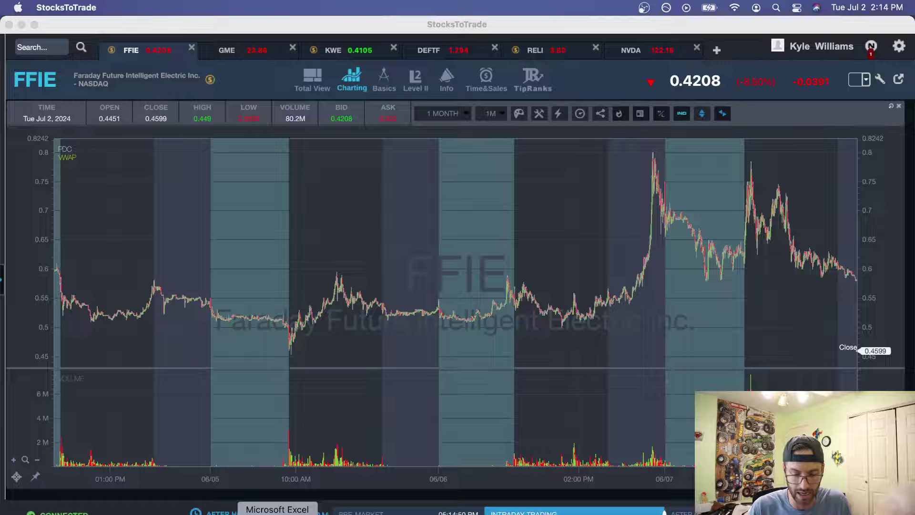
# - Switch to Excel and review the June 4, June 6 and June 7 results on the Monthly P&L sheet
pyautogui.click(276, 506)
pyautogui.click(532, 240)
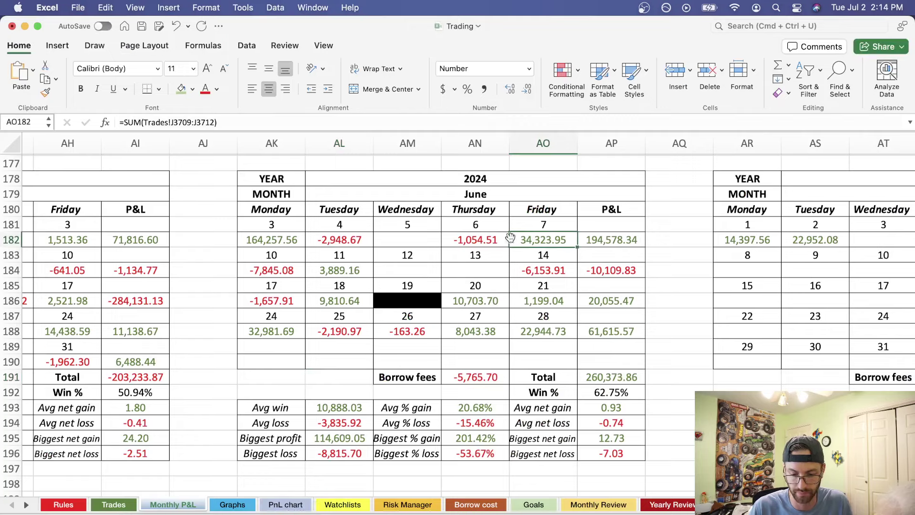
pyautogui.click(346, 243)
pyautogui.click(463, 238)
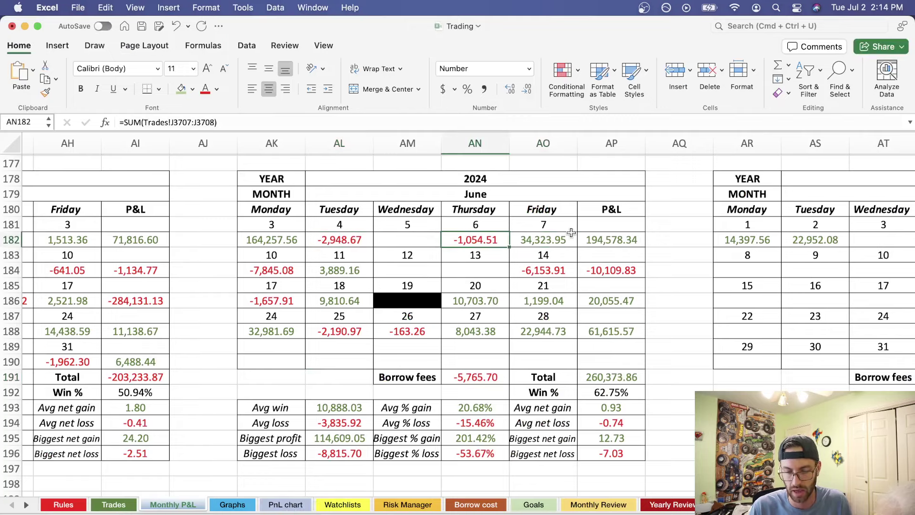
pyautogui.click(559, 242)
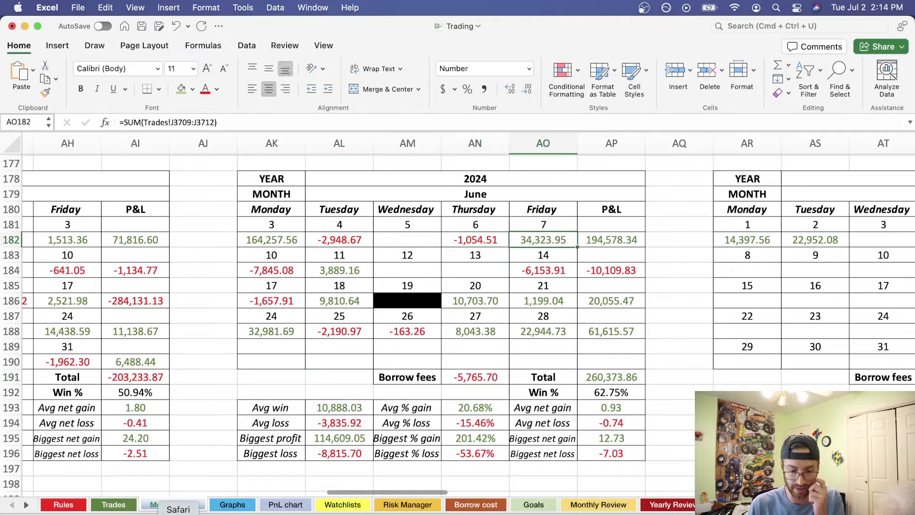
# - Switch to StocksToTrade and examine the early June 2024 candles on the daily GME chart
pyautogui.click(211, 512)
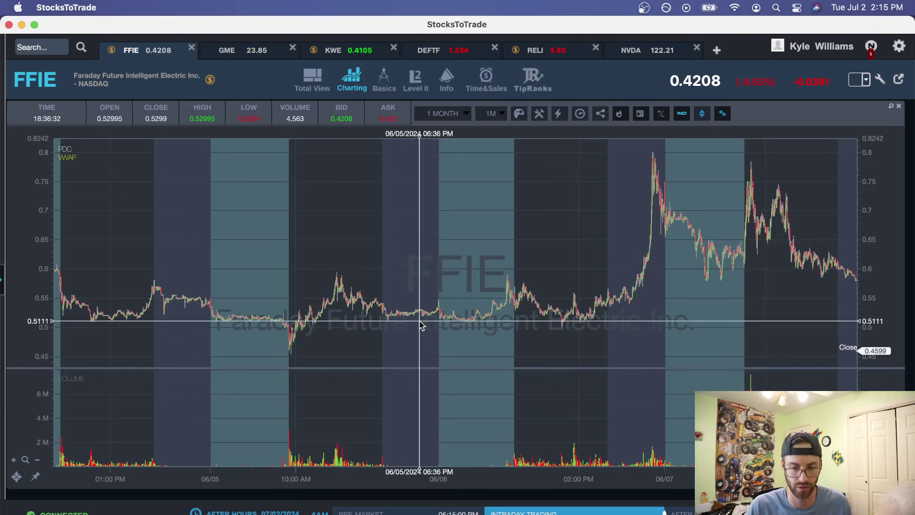
pyautogui.click(267, 53)
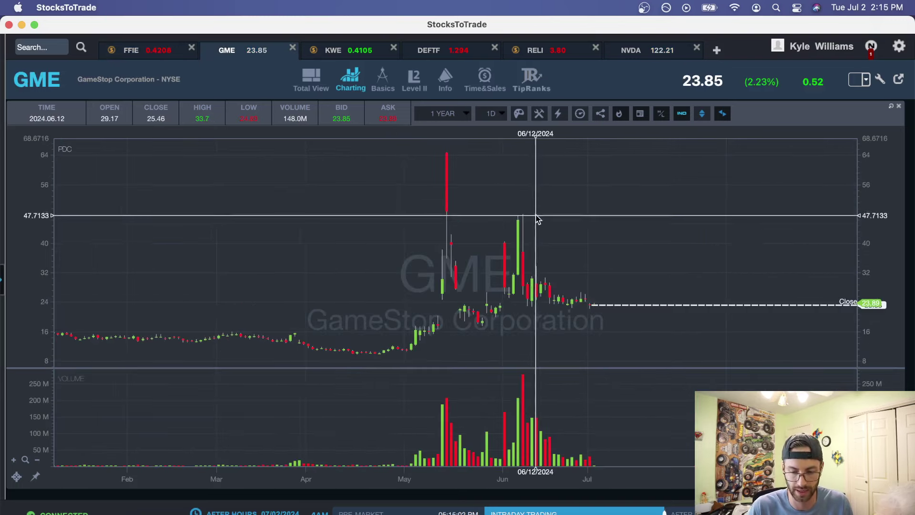
pyautogui.scroll(5, 538, 219)
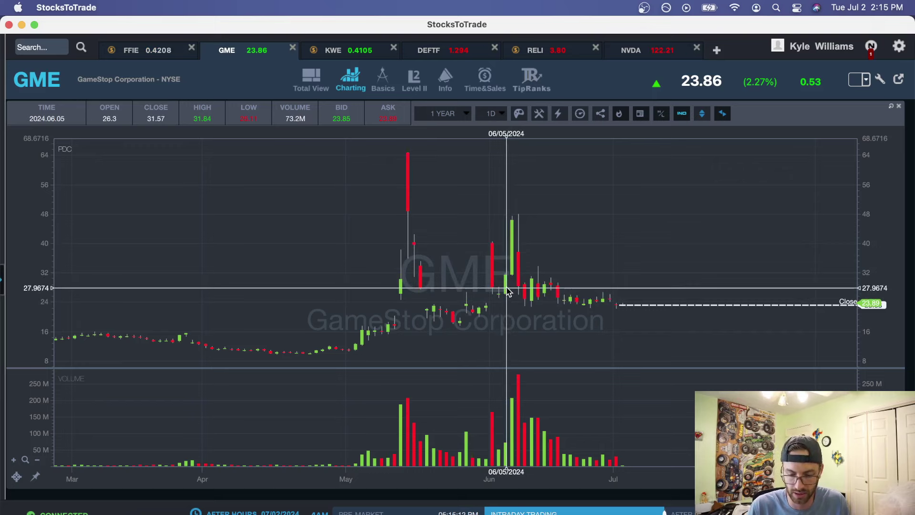
# - Set the GME chart to a 1 month range with 1-minute candles
pyautogui.click(450, 114)
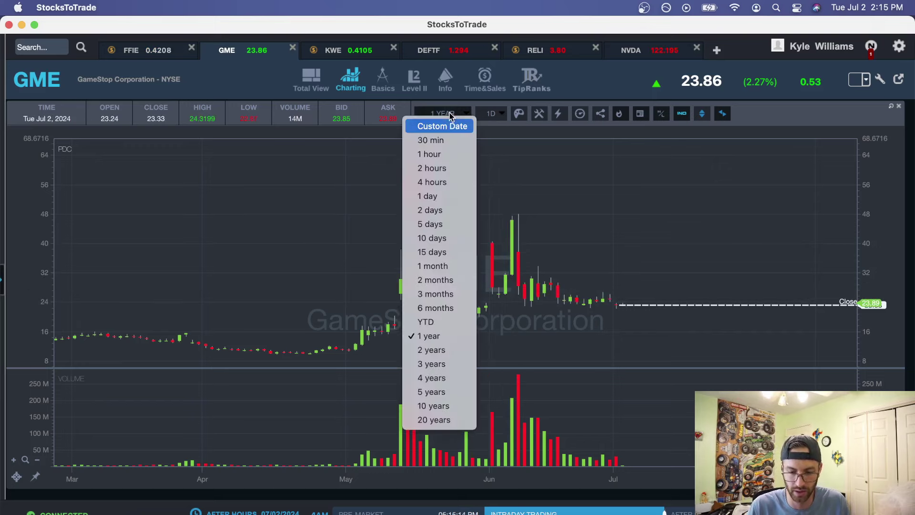
pyautogui.click(435, 267)
pyautogui.click(496, 114)
pyautogui.click(491, 126)
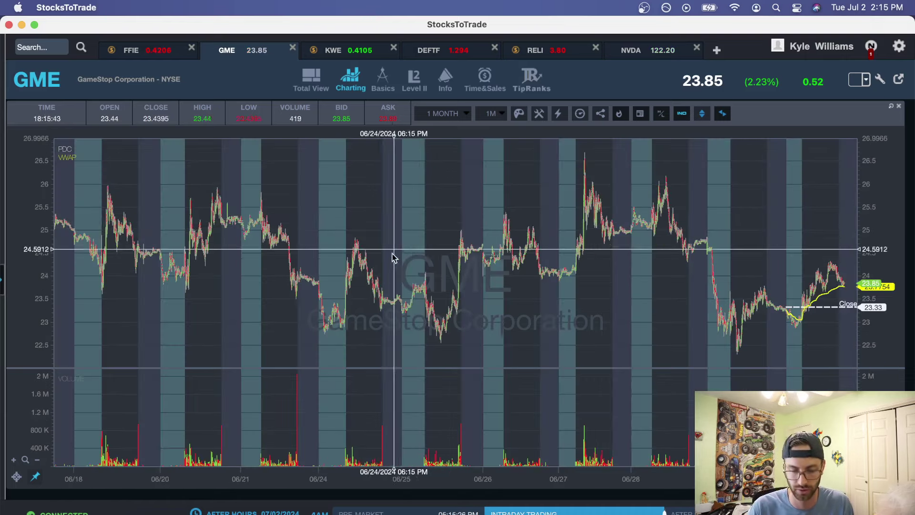
# - Examine the June 6 session and the move into June 7 premarket on the GME chart at close range
pyautogui.hscroll(-10, 293, 252)
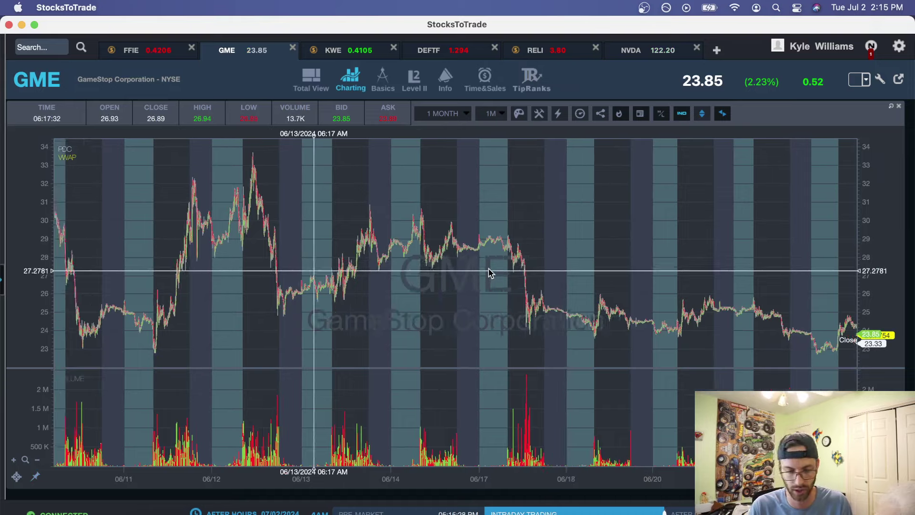
pyautogui.hscroll(-15, 481, 271)
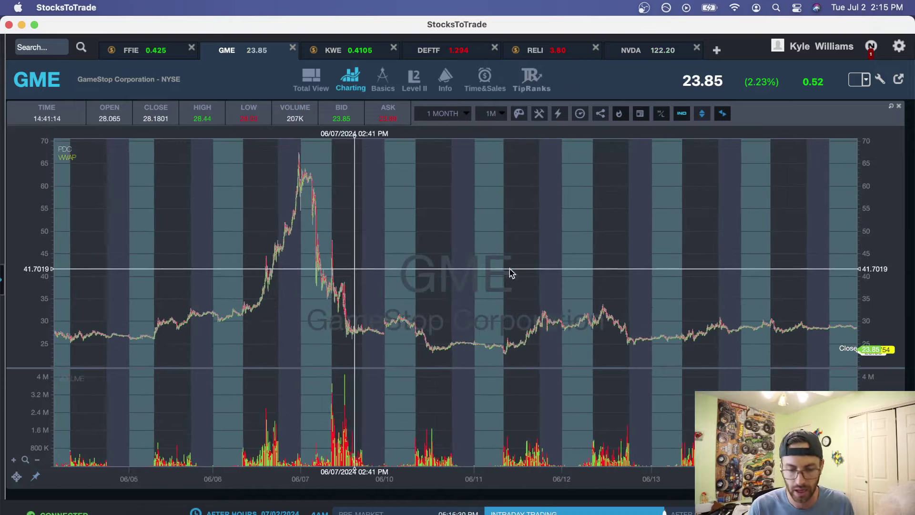
pyautogui.scroll(5, 462, 276)
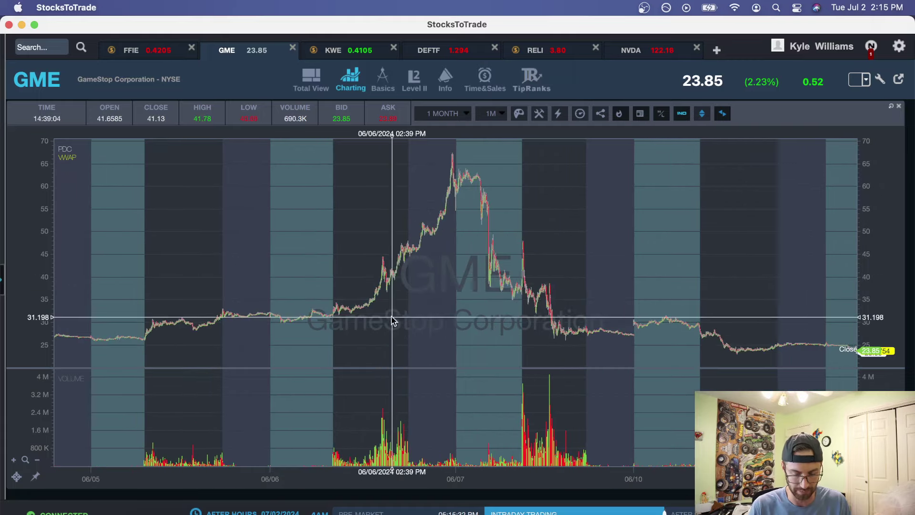
pyautogui.scroll(5, 483, 320)
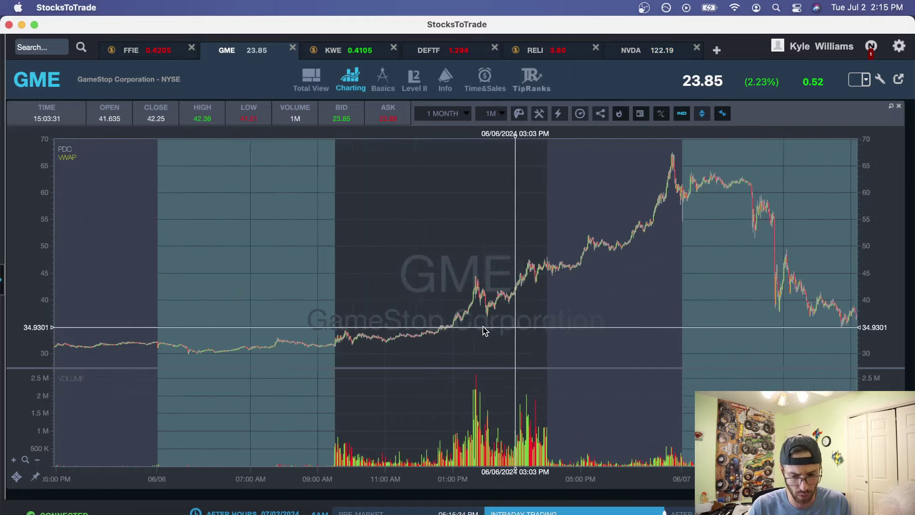
pyautogui.hscroll(-5, 551, 331)
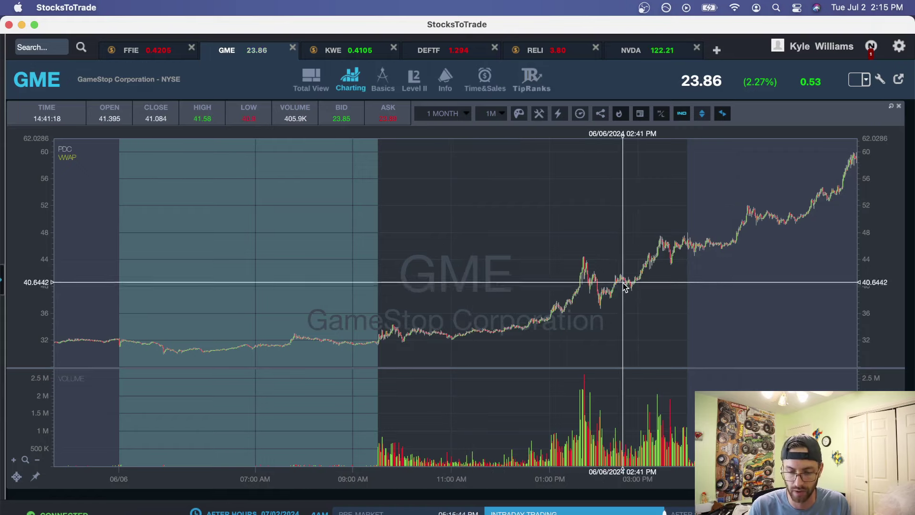
pyautogui.moveTo(707, 292); pyautogui.dragTo(622, 324)
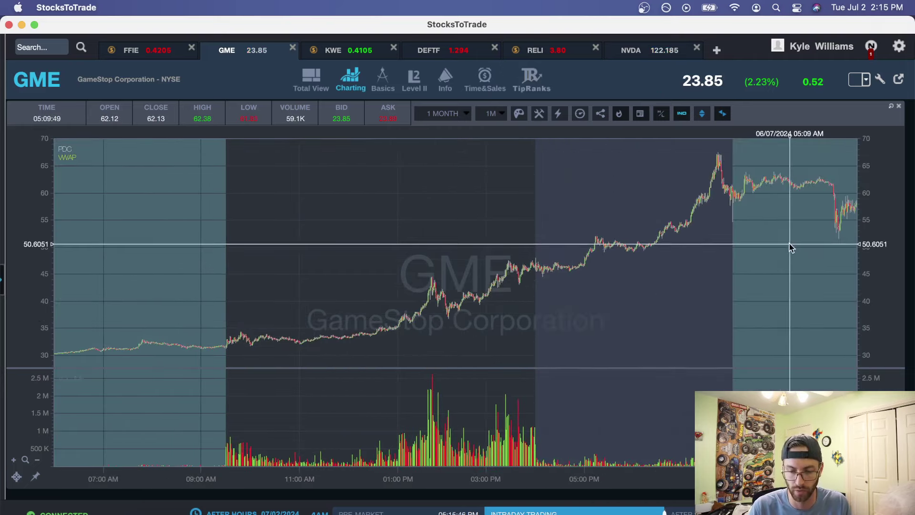
pyautogui.moveTo(791, 247); pyautogui.dragTo(729, 266)
# - Switch to Preview, close FFIE roaring kitty.png and enlarge GME overnight stream.png to review the June 6 trade markers
pyautogui.press('super+Tab')
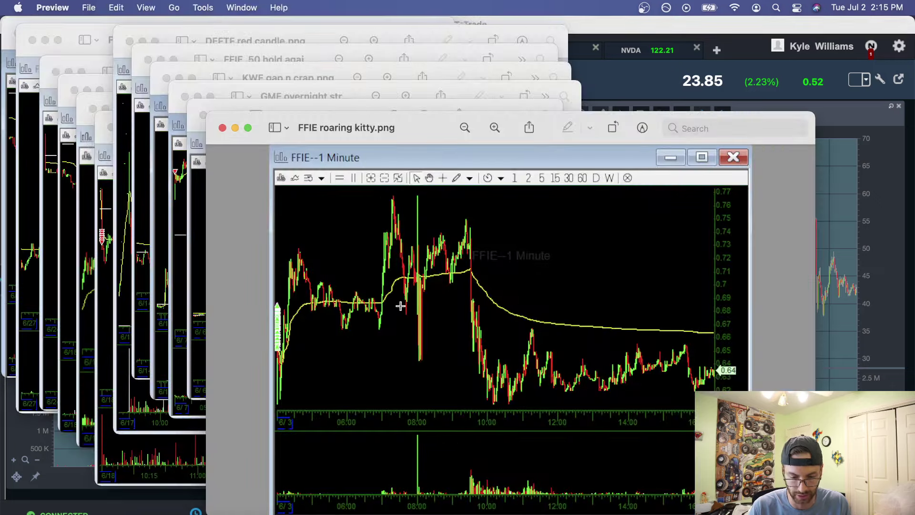
pyautogui.click(222, 129)
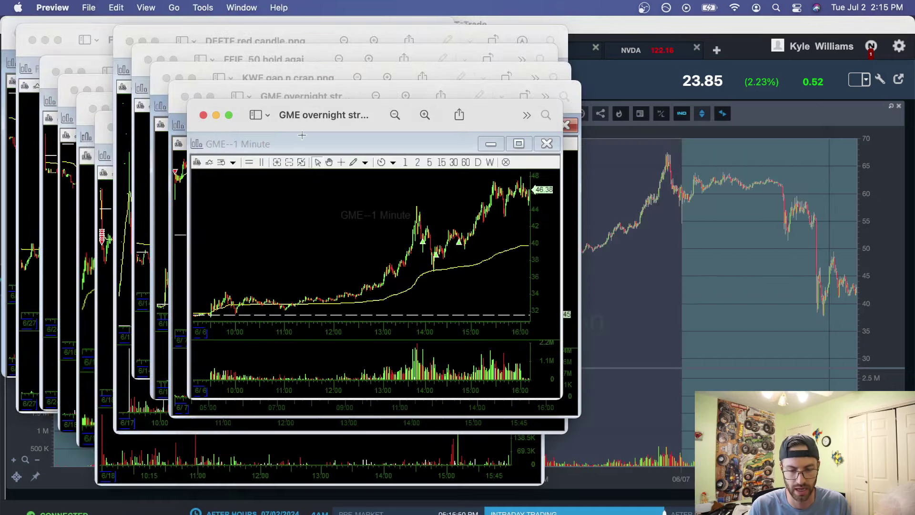
pyautogui.moveTo(312, 129); pyautogui.dragTo(144, 45)
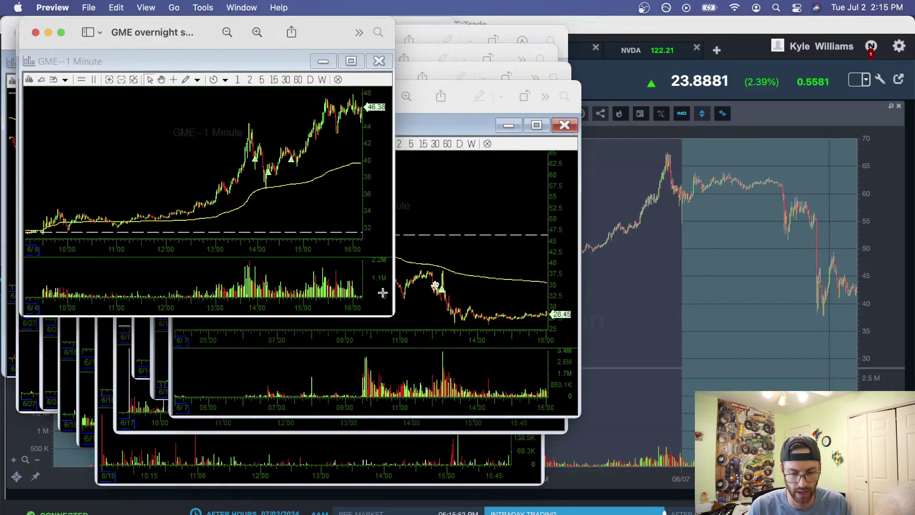
pyautogui.moveTo(390, 314); pyautogui.dragTo(847, 508)
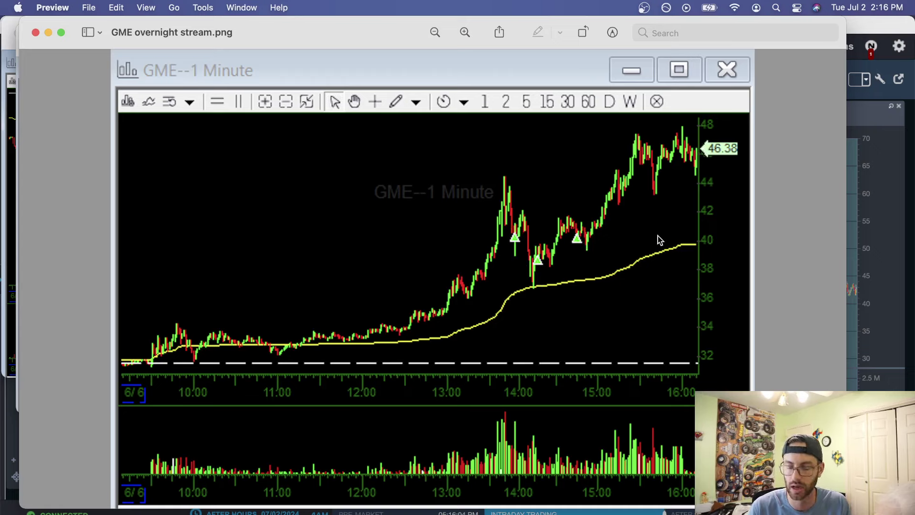
# - Close GME overnight stream.png and enlarge GME overnight stream end.png to review the June 7 trade markers
pyautogui.click(36, 32)
pyautogui.press('super+shift+4')
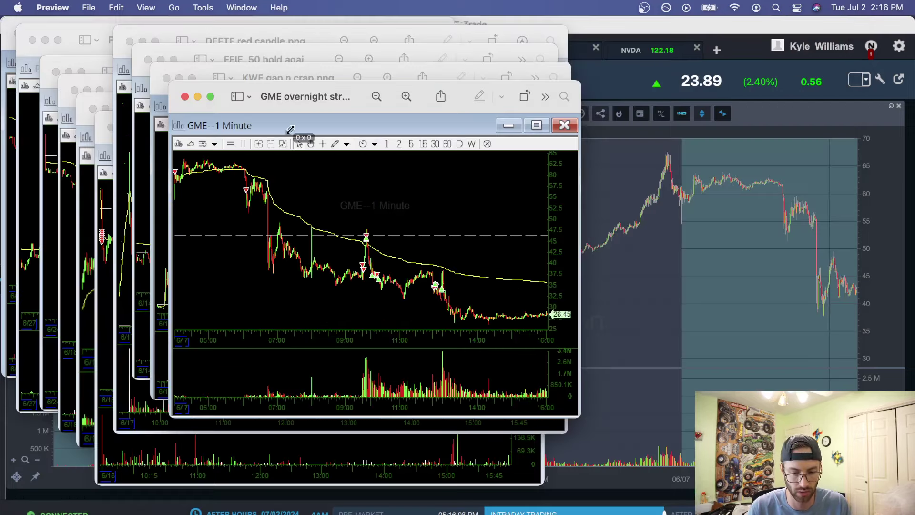
pyautogui.press('Escape')
pyautogui.moveTo(293, 103); pyautogui.dragTo(201, 40)
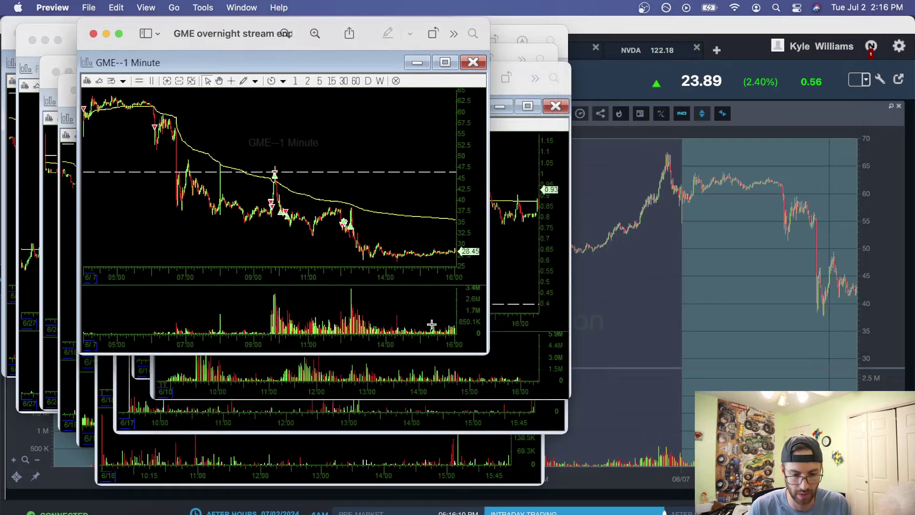
pyautogui.doubleClick(487, 354)
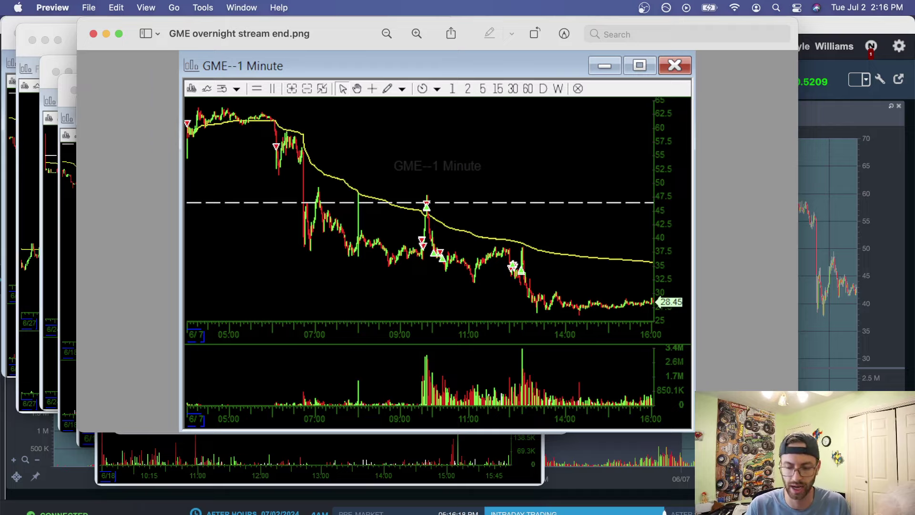
pyautogui.press('super+equal')
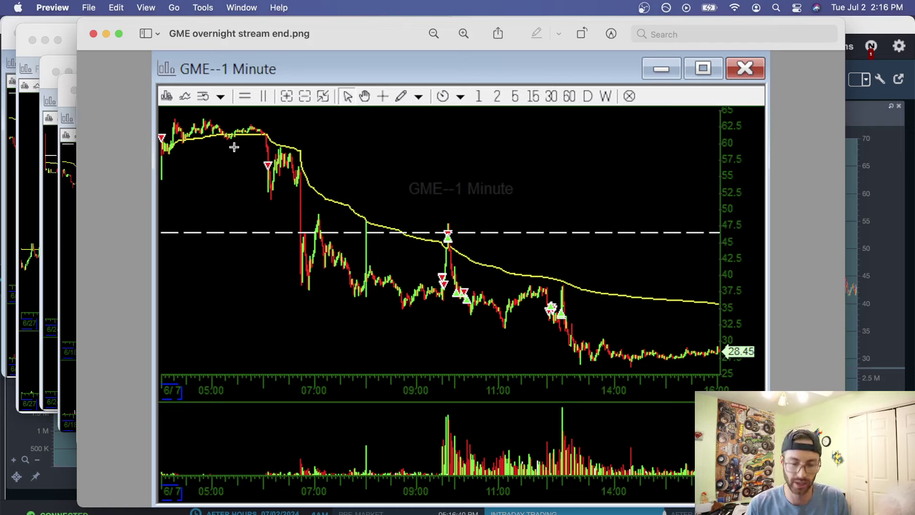
pyautogui.moveTo(241, 146); pyautogui.dragTo(283, 193)
pyautogui.click(284, 209)
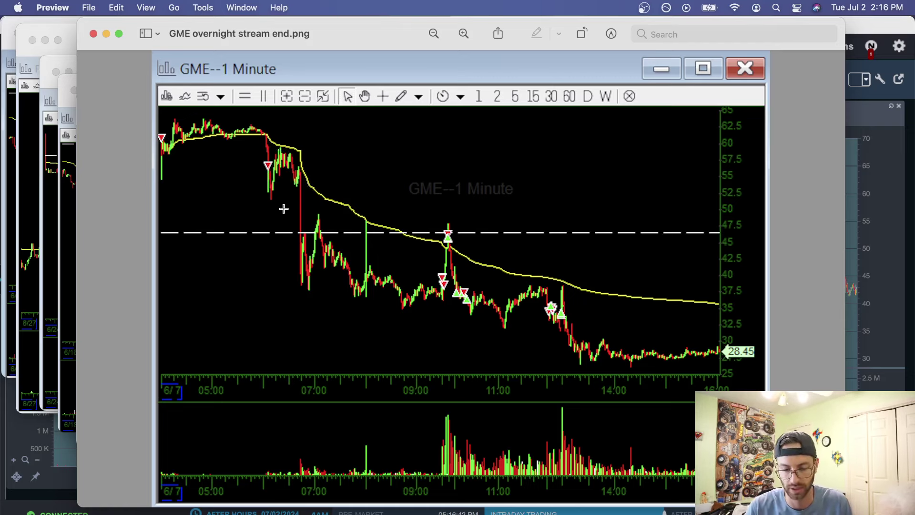
# - Examine the premarket sell markers and the steep drop before 08:00 by framing those areas on the June 7 GME screenshot
pyautogui.moveTo(288, 159); pyautogui.dragTo(309, 205)
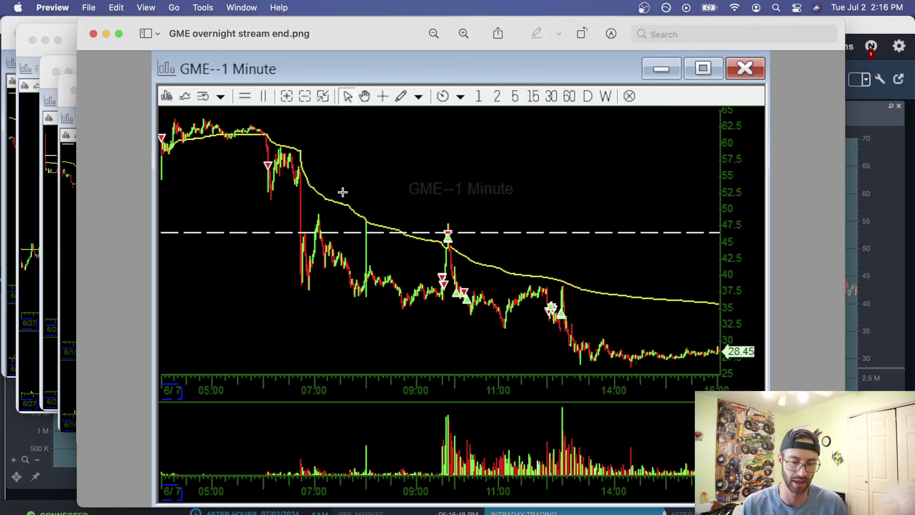
pyautogui.moveTo(248, 152); pyautogui.dragTo(302, 188)
pyautogui.click(284, 204)
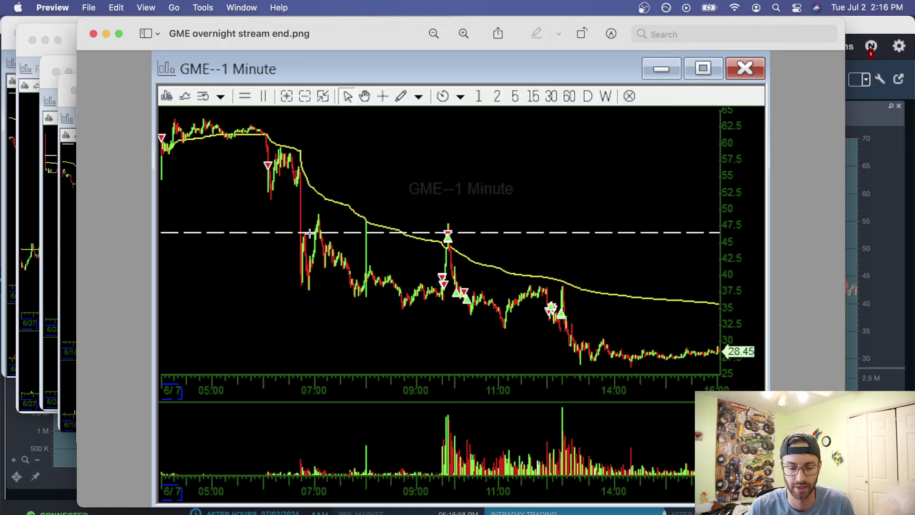
pyautogui.moveTo(285, 166); pyautogui.dragTo(351, 306)
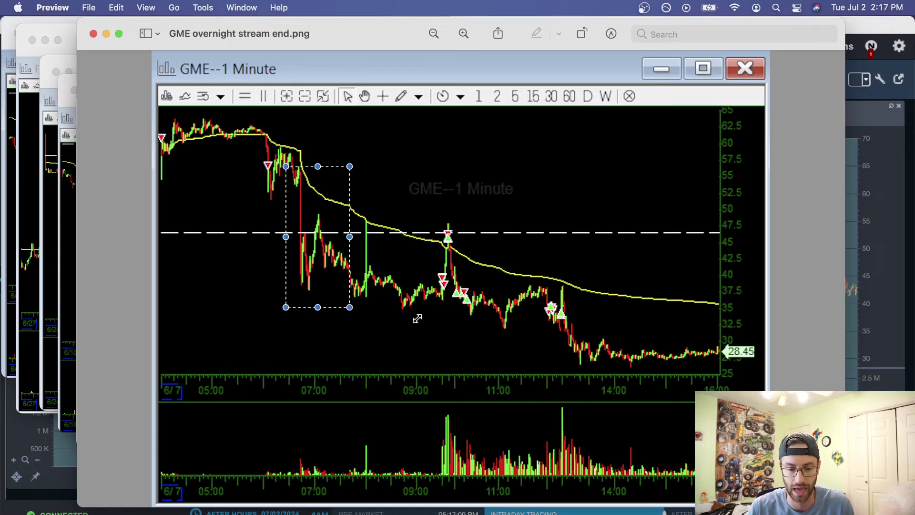
pyautogui.click(417, 318)
pyautogui.moveTo(150, 125); pyautogui.dragTo(321, 265)
pyautogui.click(315, 180)
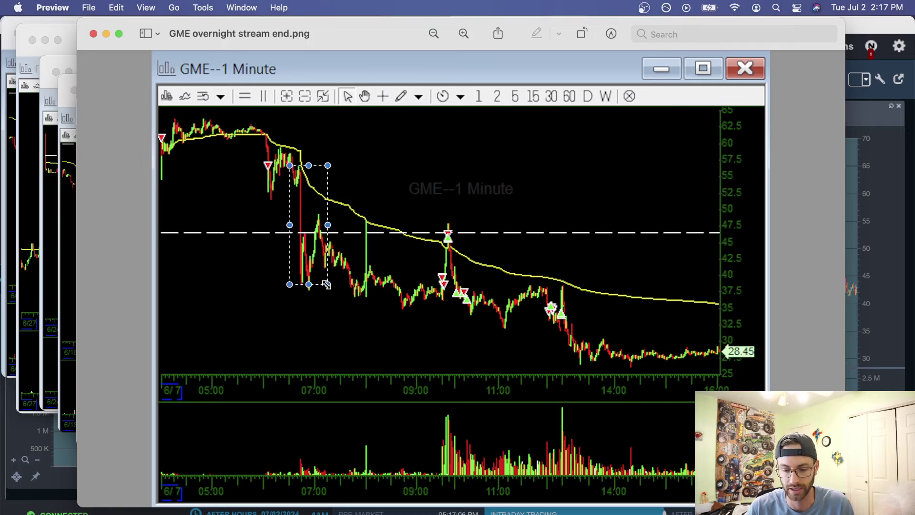
pyautogui.click(349, 306)
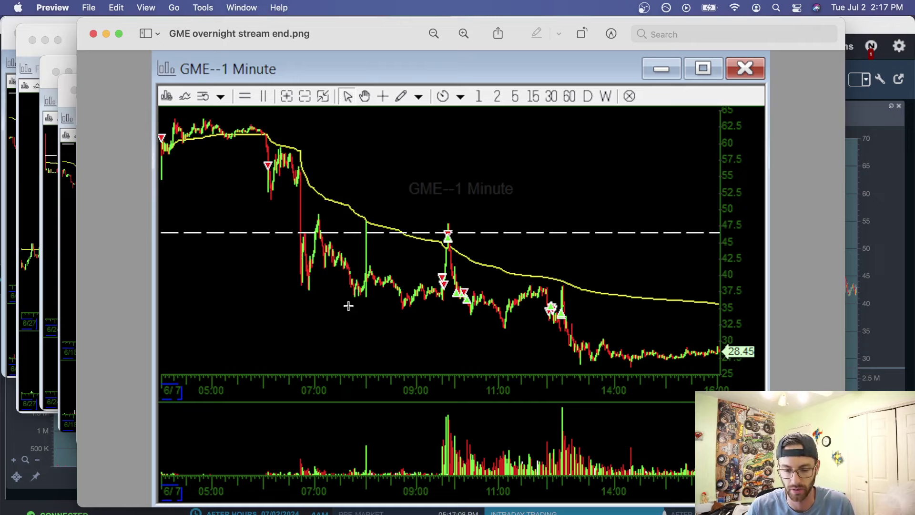
# - Frame the cluster of regular-session trade markers between about 09:00 and 13:30 on the June 7 GME screenshot
pyautogui.moveTo(420, 219); pyautogui.dragTo(594, 345)
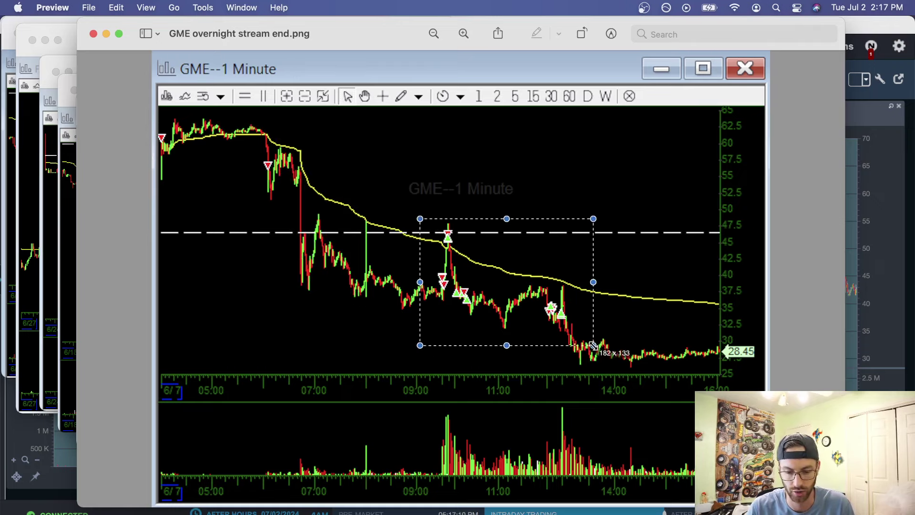
pyautogui.click(627, 312)
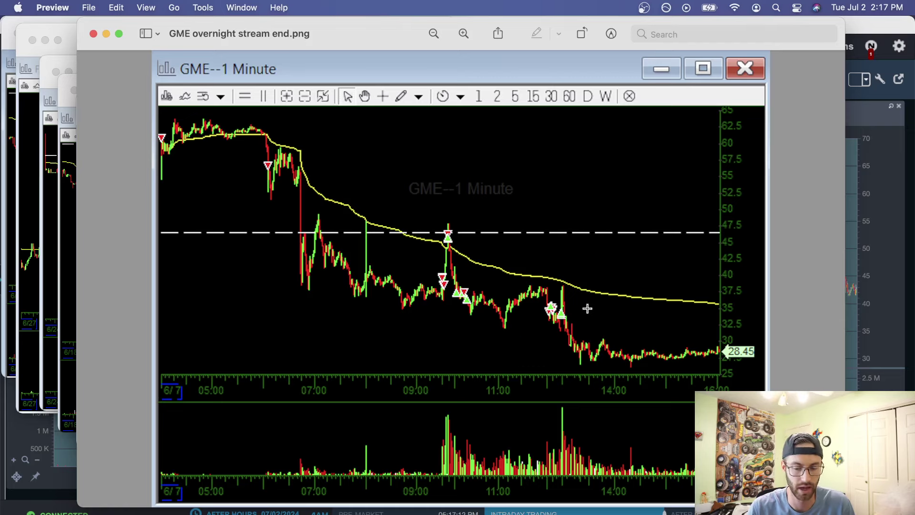
pyautogui.moveTo(414, 217); pyautogui.dragTo(591, 328)
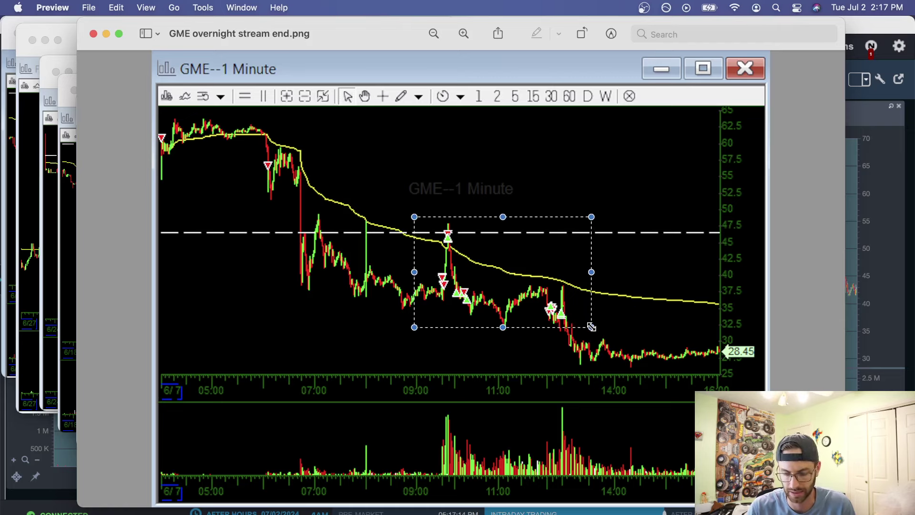
pyautogui.click(642, 321)
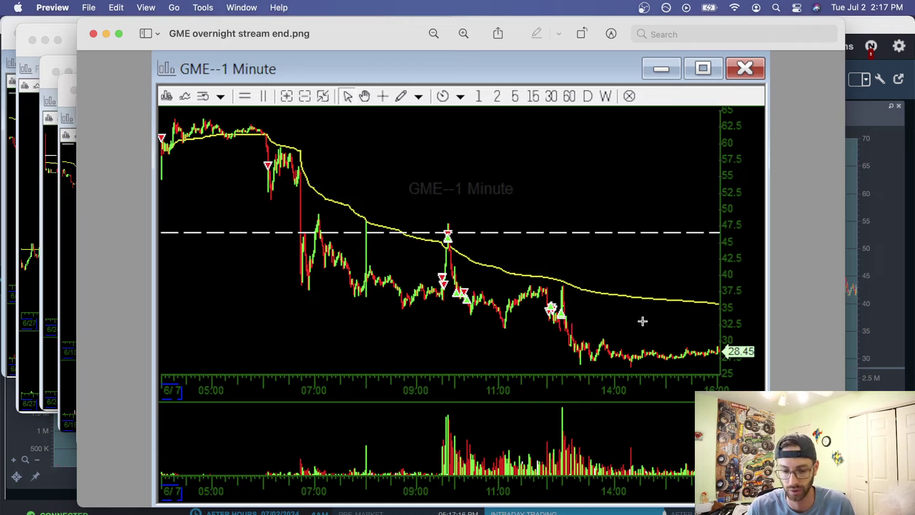
# - Review the premarket price action before 07:00 and the 08:00 spike on the June 7 GME screenshot by framing each area
pyautogui.moveTo(162, 130); pyautogui.dragTo(303, 190)
pyautogui.click(393, 186)
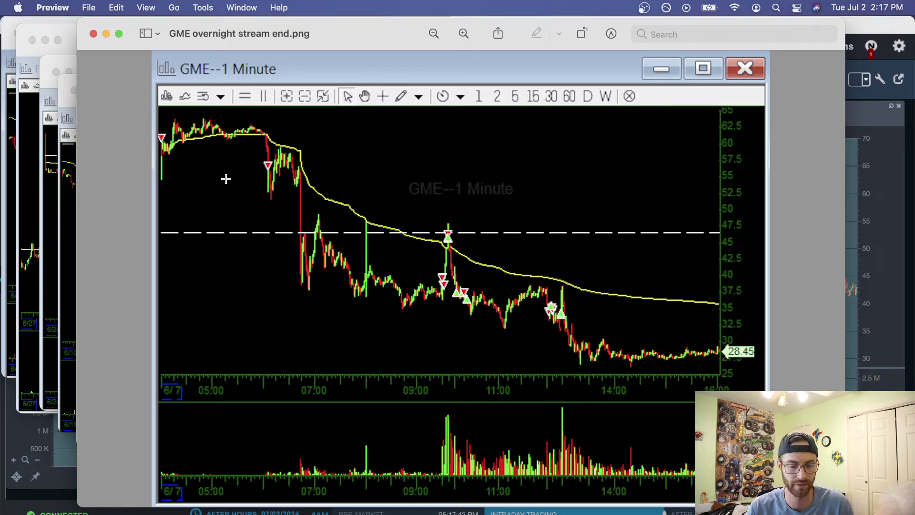
pyautogui.moveTo(144, 121); pyautogui.dragTo(306, 201)
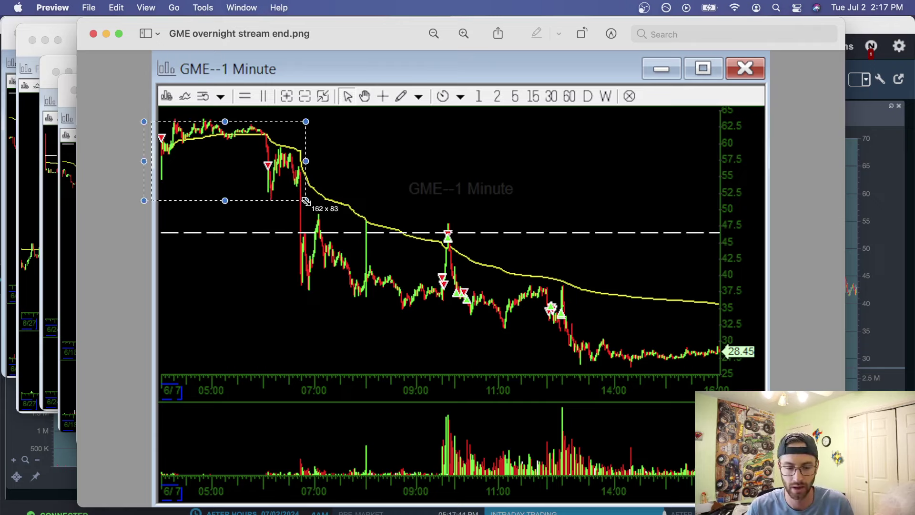
pyautogui.click(351, 204)
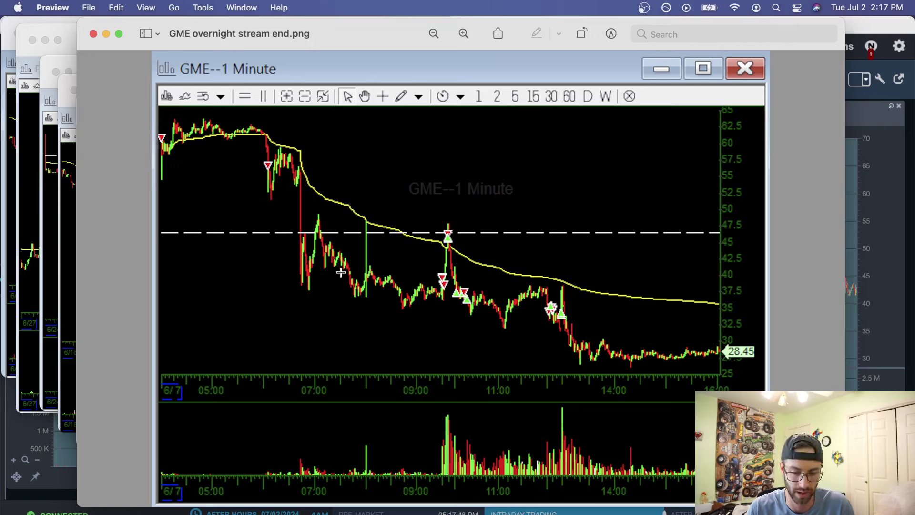
pyautogui.moveTo(348, 252); pyautogui.dragTo(395, 220)
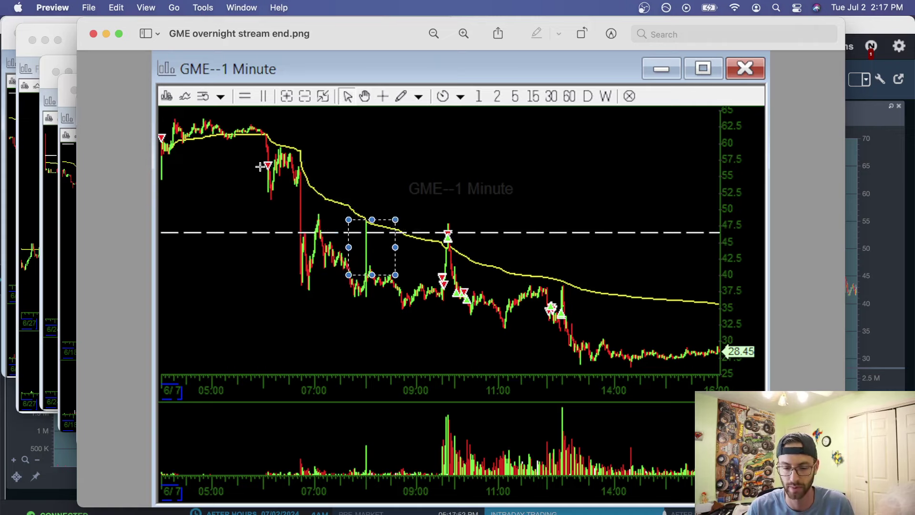
pyautogui.click(350, 174)
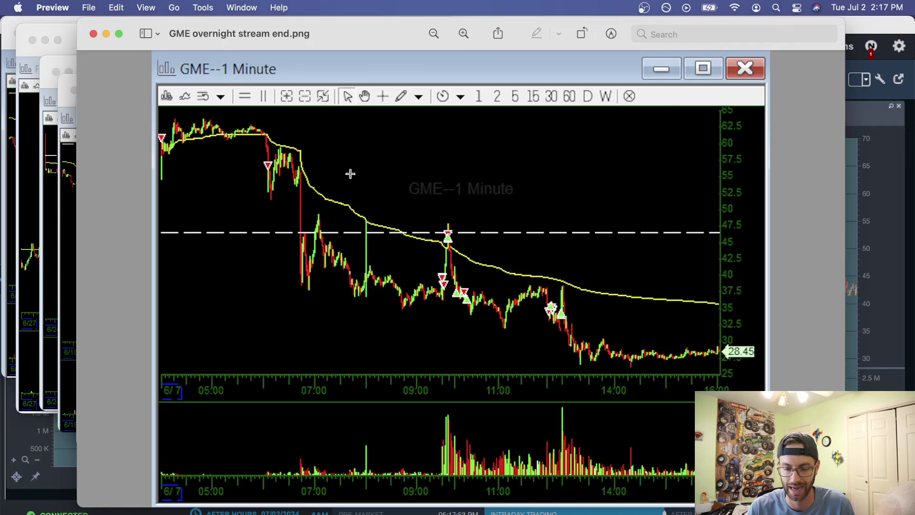
# - Close GME overnight stream end.png, switch to StocksToTrade and set the GME chart to a 1 year range, focusing on May and June 2024
pyautogui.click(93, 34)
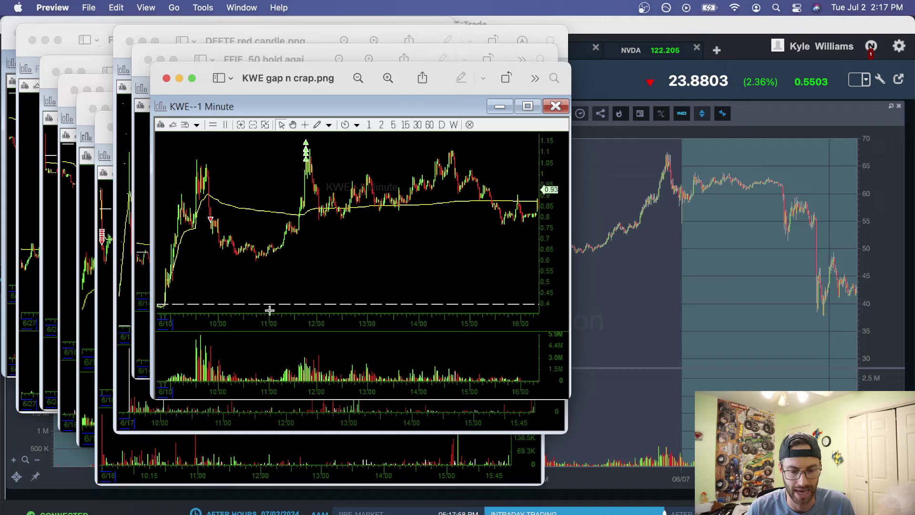
pyautogui.click(211, 514)
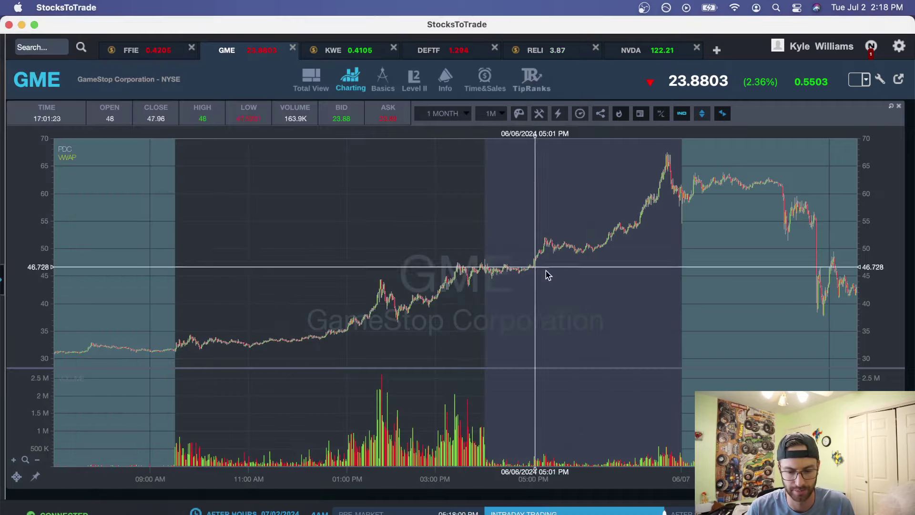
pyautogui.click(442, 111)
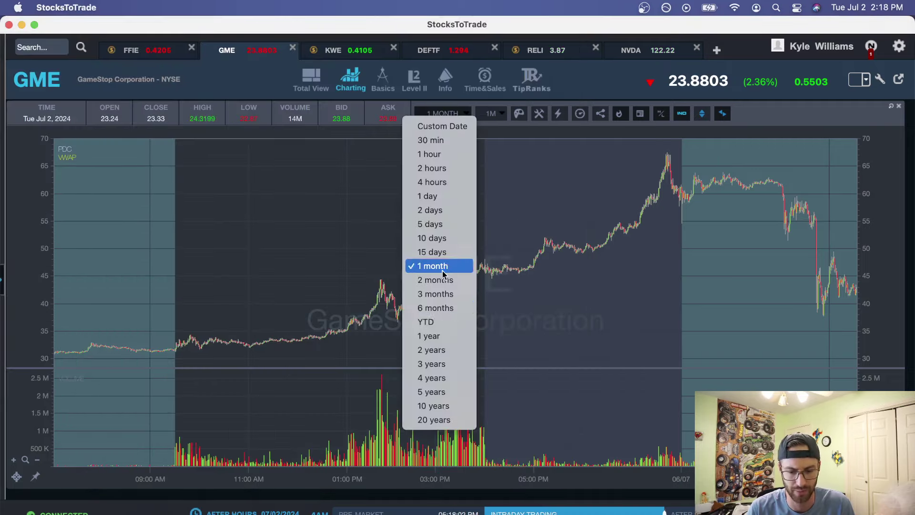
pyautogui.click(439, 335)
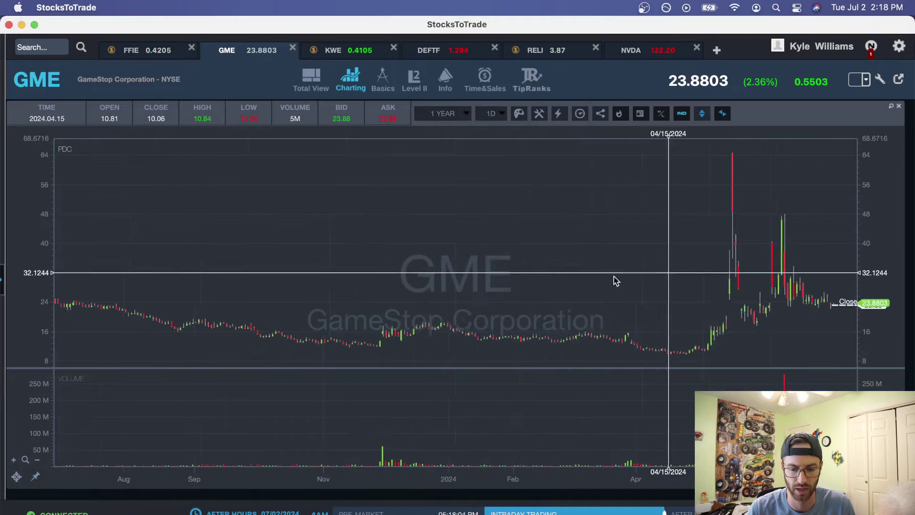
pyautogui.scroll(5, 484, 292)
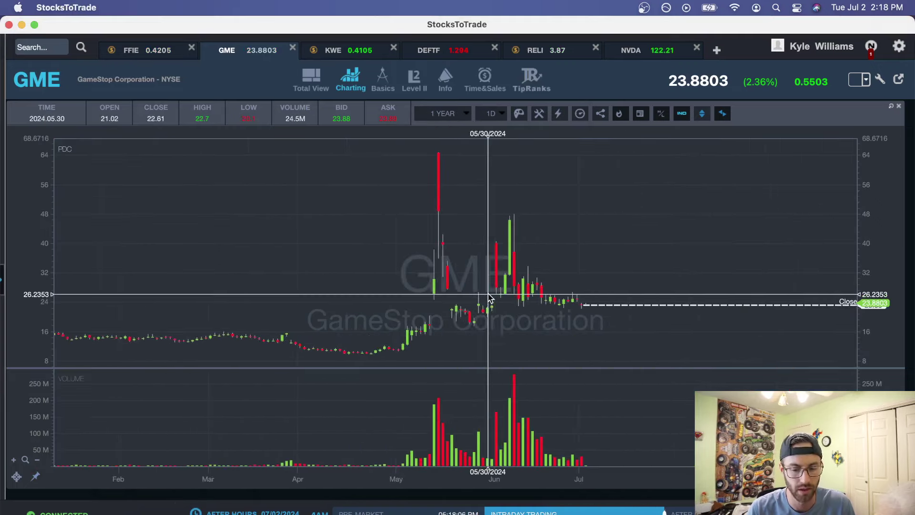
pyautogui.hscroll(3, 529, 282)
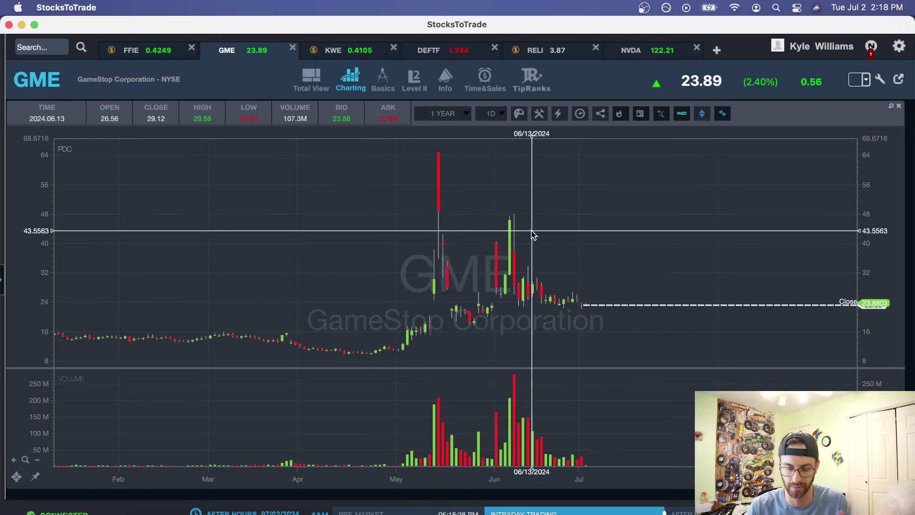
# - Switch to the Trading workbook in Excel and review the daily and weekly P&L for June 3–7 and June 10–14
pyautogui.click(278, 513)
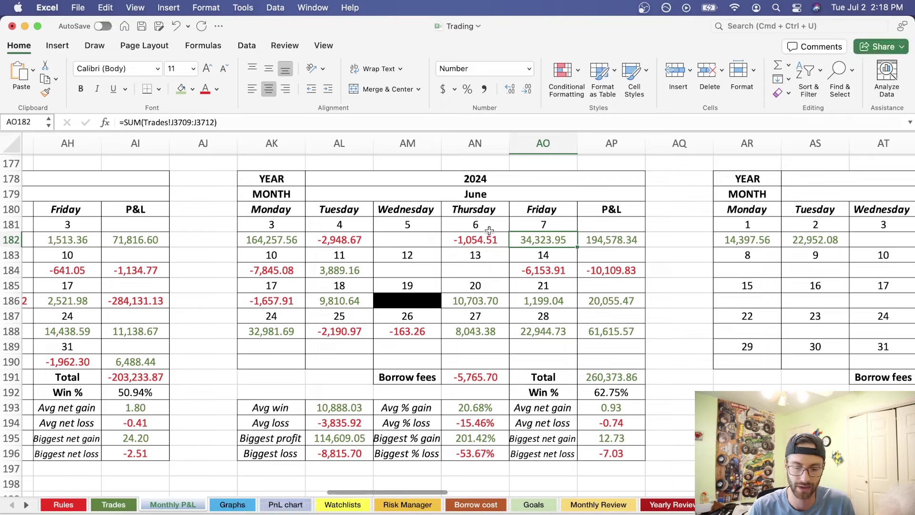
pyautogui.moveTo(293, 239); pyautogui.dragTo(544, 239)
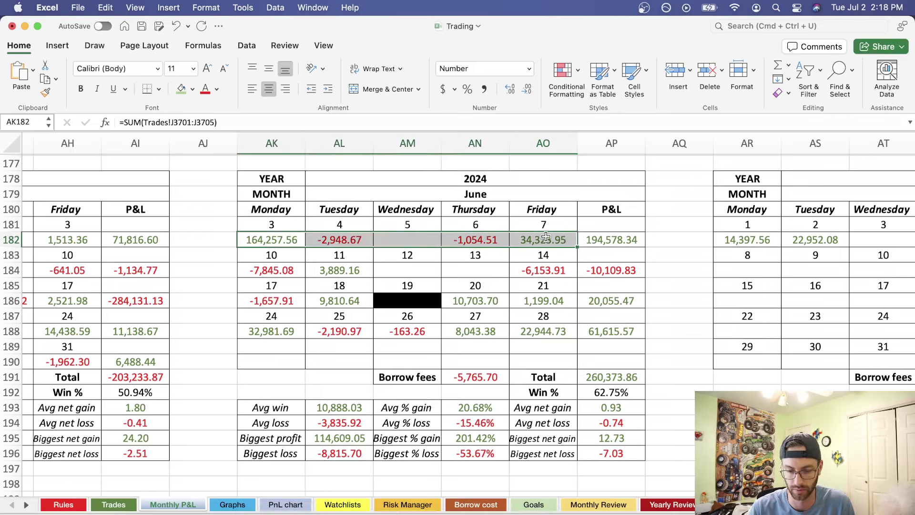
pyautogui.click(619, 239)
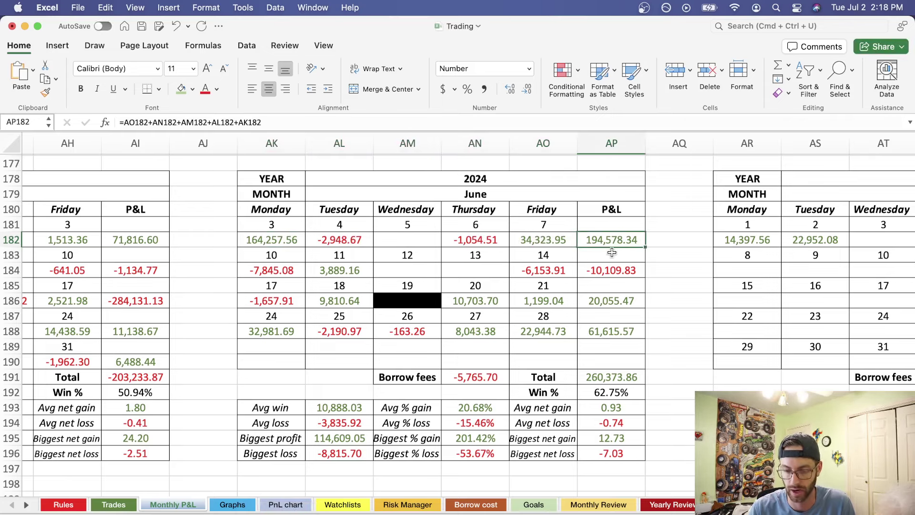
pyautogui.moveTo(282, 269); pyautogui.dragTo(589, 275)
pyautogui.click(681, 272)
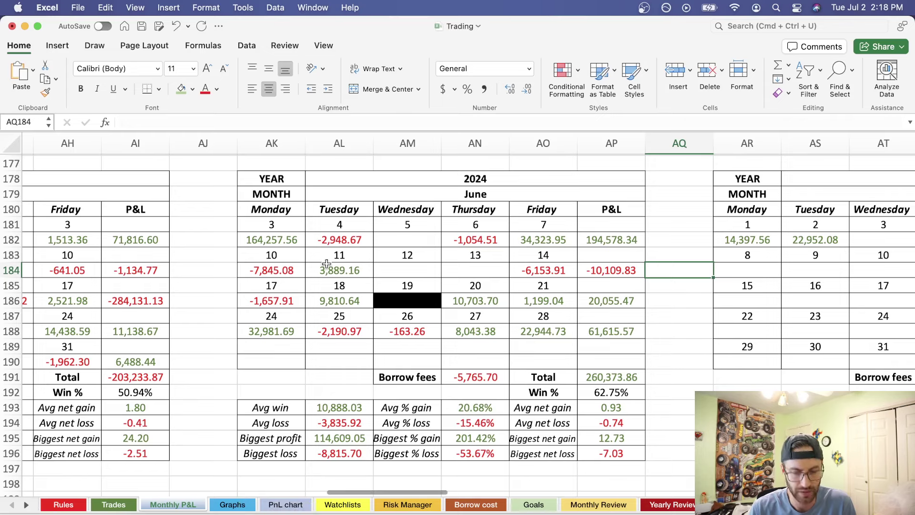
pyautogui.moveTo(278, 270); pyautogui.dragTo(543, 271)
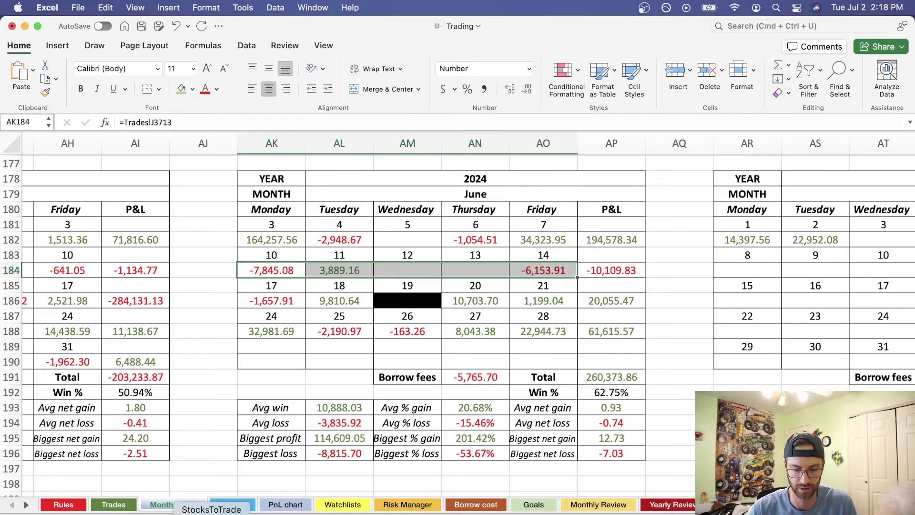
# - Switch to StocksToTrade and view the June spike on the KWE 6-month daily chart
pyautogui.click(212, 513)
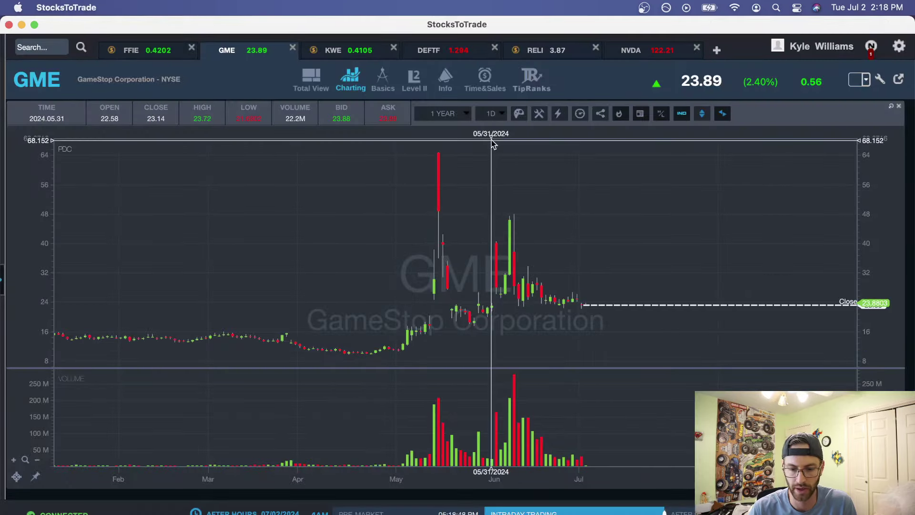
pyautogui.click(359, 54)
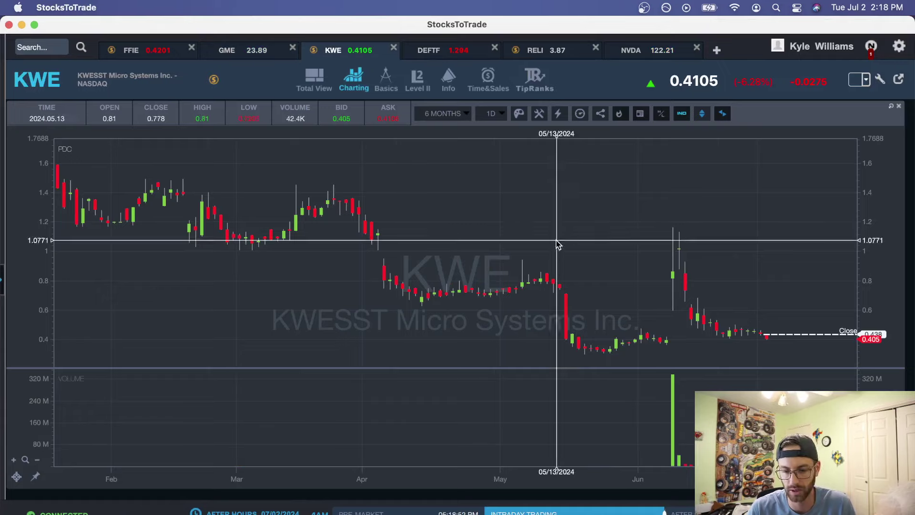
pyautogui.moveTo(599, 252); pyautogui.dragTo(511, 256)
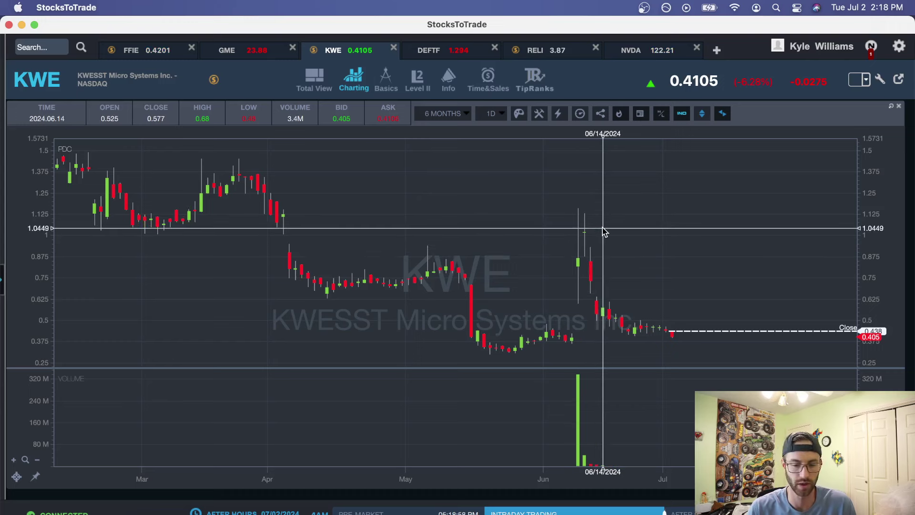
# - Set the KWE chart to a 1 month range with 1-minute candles and examine the June 10 session at close range
pyautogui.click(462, 117)
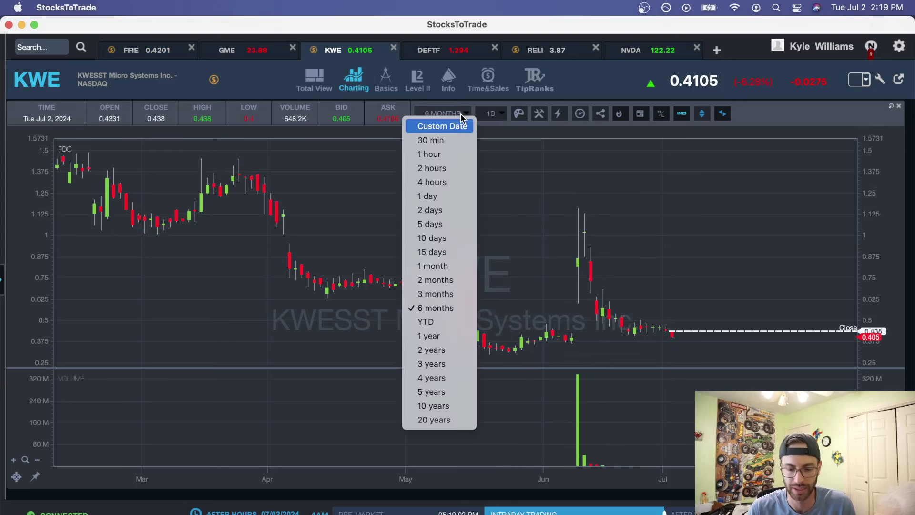
pyautogui.click(434, 265)
pyautogui.click(491, 113)
pyautogui.click(490, 131)
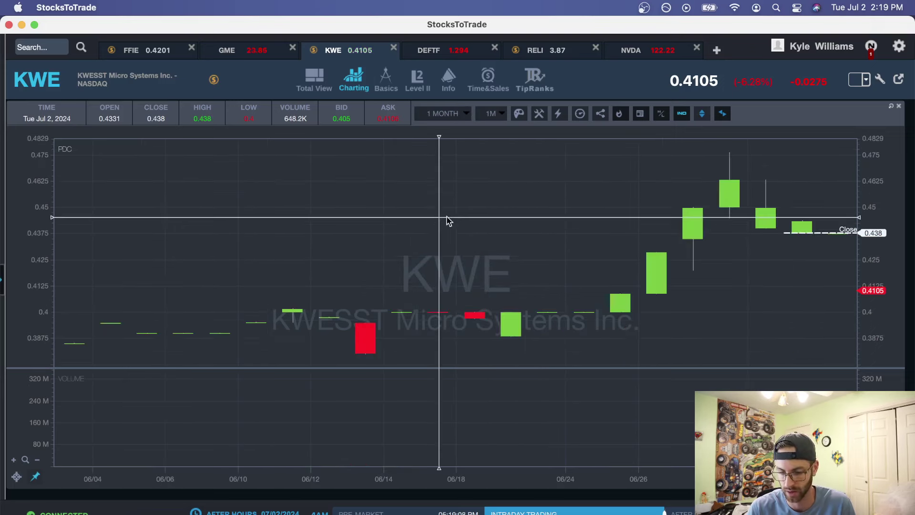
pyautogui.scroll(-2, 642, 228)
pyautogui.scroll(3, 471, 247)
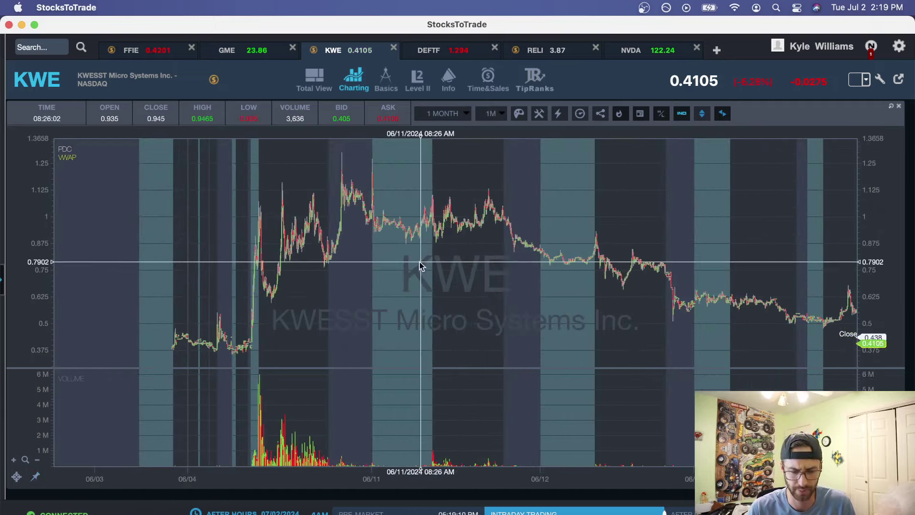
pyautogui.scroll(5, 620, 258)
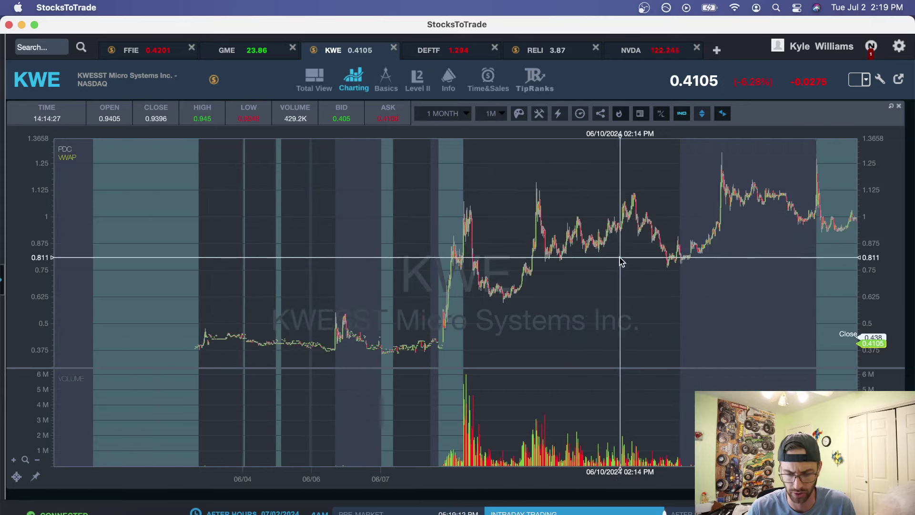
pyautogui.scroll(5, 619, 261)
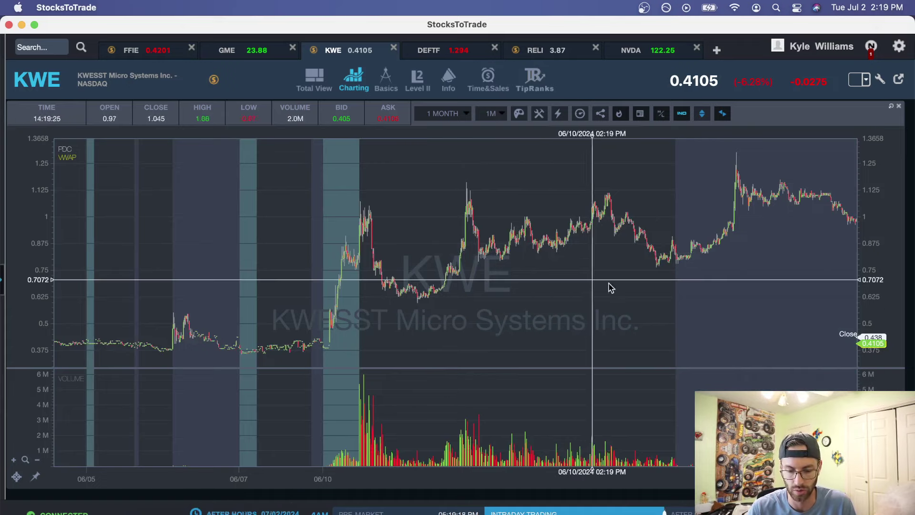
# - Check the June 10–14 weekly P&L total in the Trading workbook and switch to KWE gap n crap.png in Preview
pyautogui.click(280, 512)
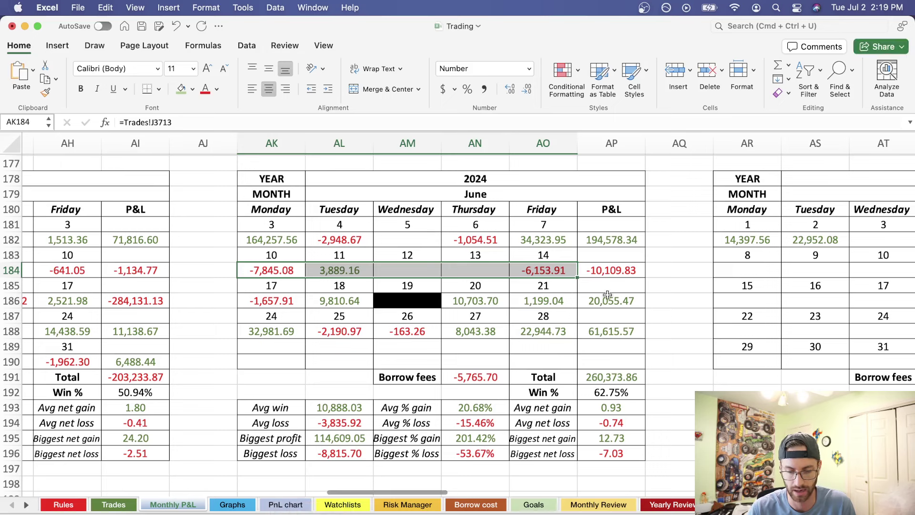
pyautogui.click(618, 268)
pyautogui.click(656, 513)
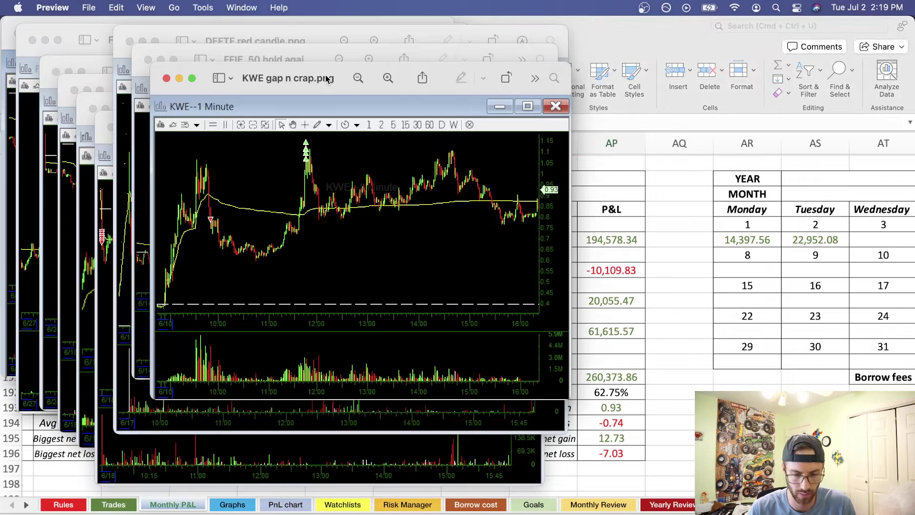
# - Enlarge the KWE gap n crap.png window and outline the late-morning base and the afternoon price action on its 1-minute chart
pyautogui.moveTo(326, 78); pyautogui.dragTo(248, 77)
pyautogui.moveTo(490, 397); pyautogui.dragTo(788, 504)
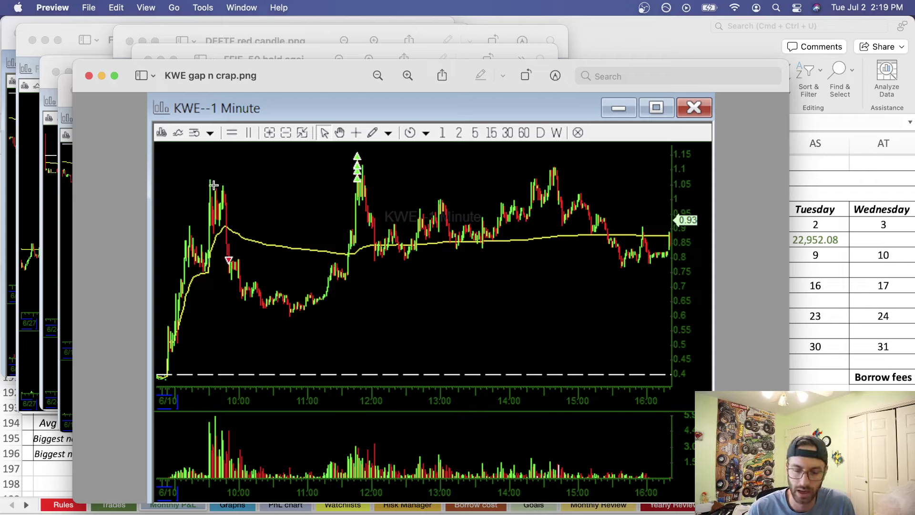
pyautogui.moveTo(336, 151); pyautogui.dragTo(425, 178)
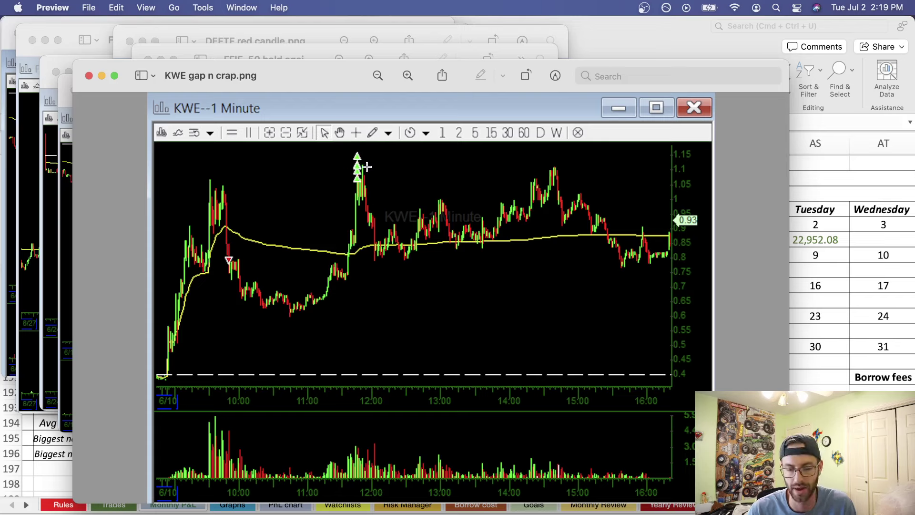
pyautogui.moveTo(246, 287); pyautogui.dragTo(354, 328)
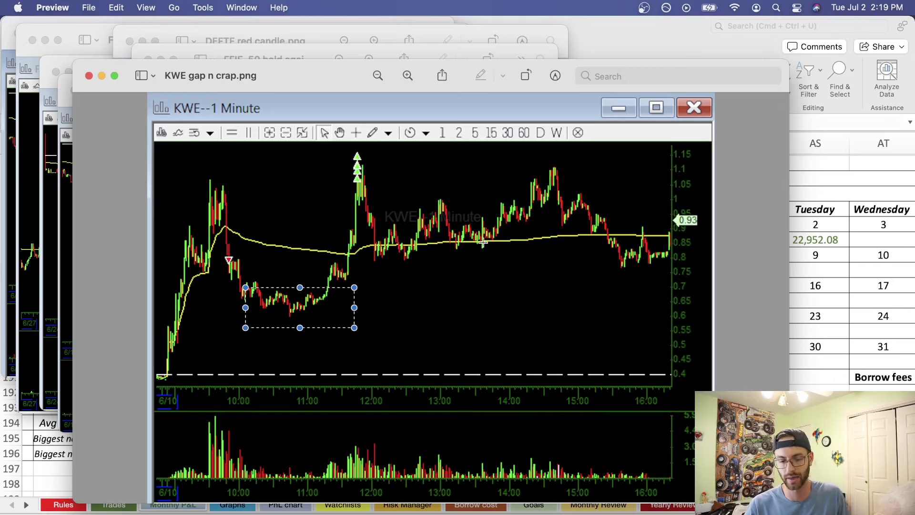
pyautogui.moveTo(329, 145); pyautogui.dragTo(667, 290)
pyautogui.click(439, 193)
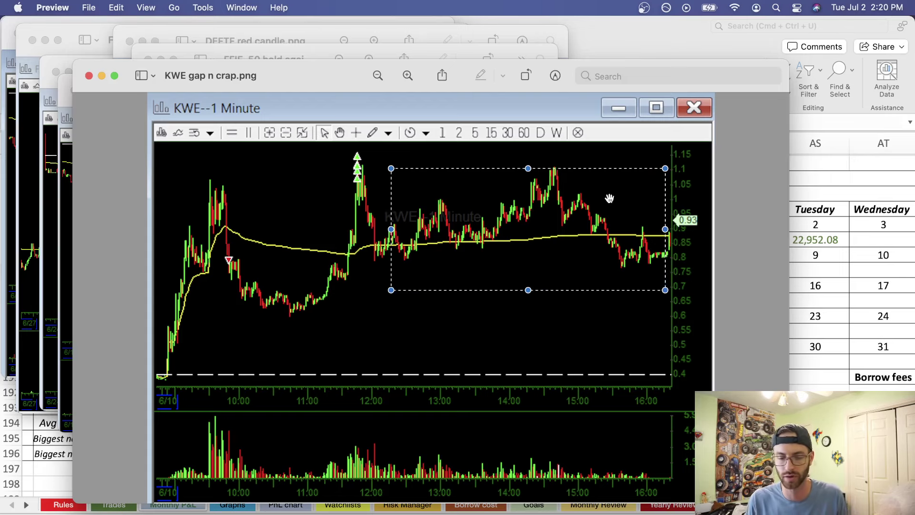
pyautogui.click(286, 310)
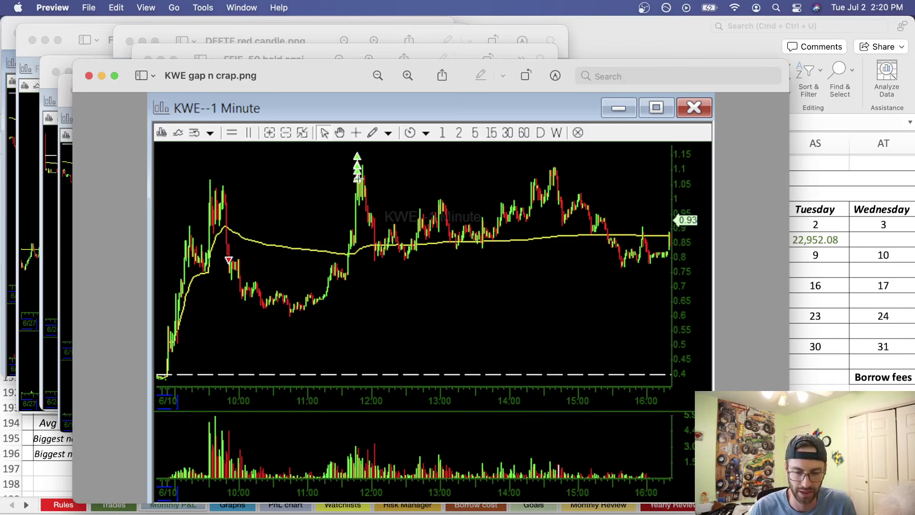
# - Outline the morning-high level near 1.05 and the green trade markers at the late-morning spike on the KWE chart
pyautogui.moveTo(211, 184); pyautogui.dragTo(385, 186)
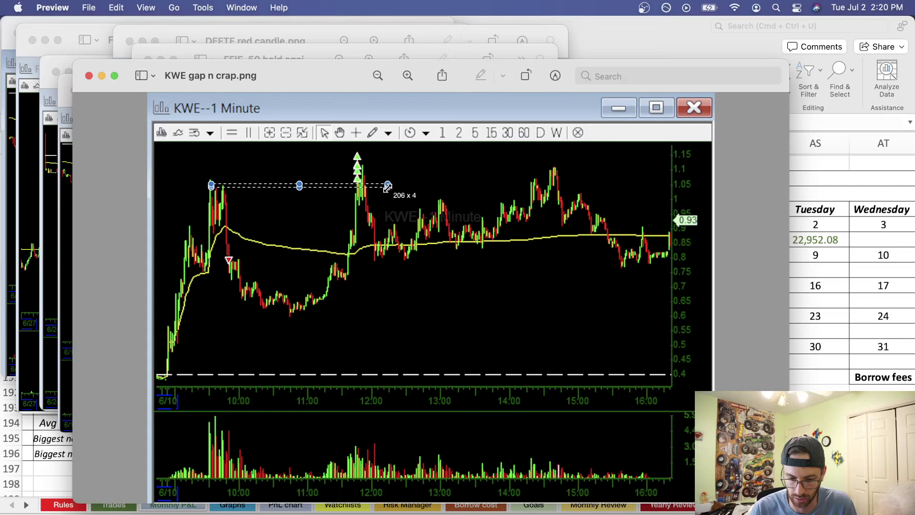
pyautogui.click(380, 176)
pyautogui.moveTo(342, 158); pyautogui.dragTo(372, 170)
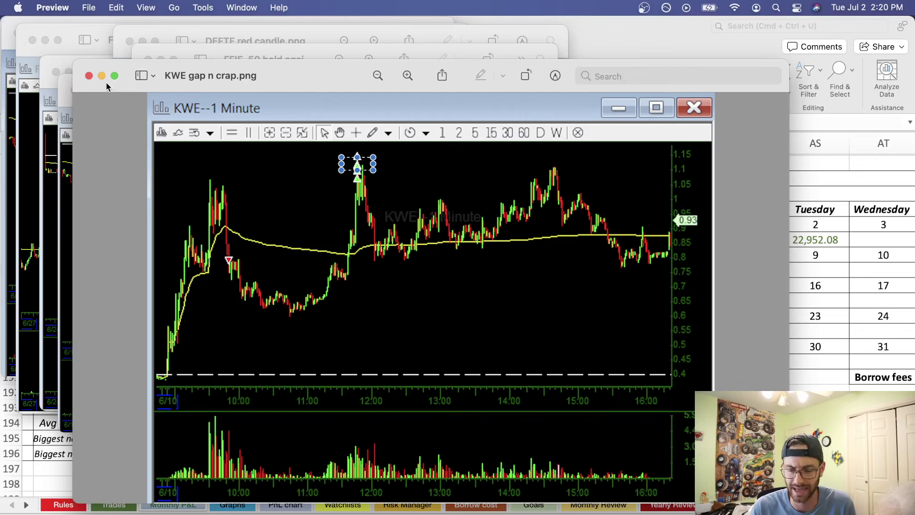
pyautogui.click(371, 205)
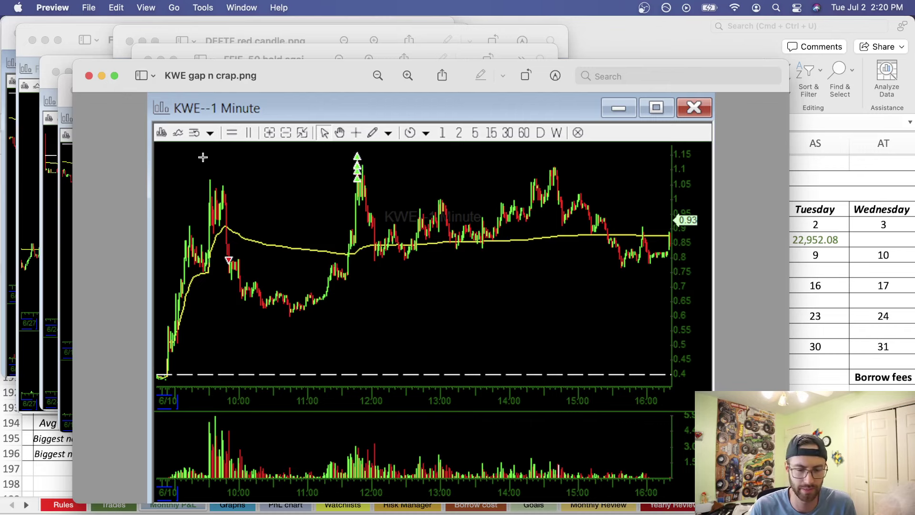
pyautogui.click(343, 160)
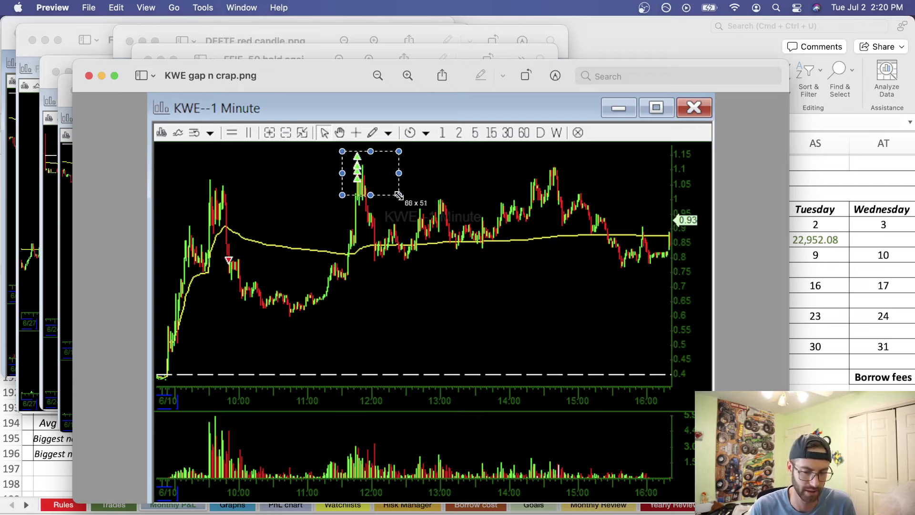
pyautogui.click(433, 193)
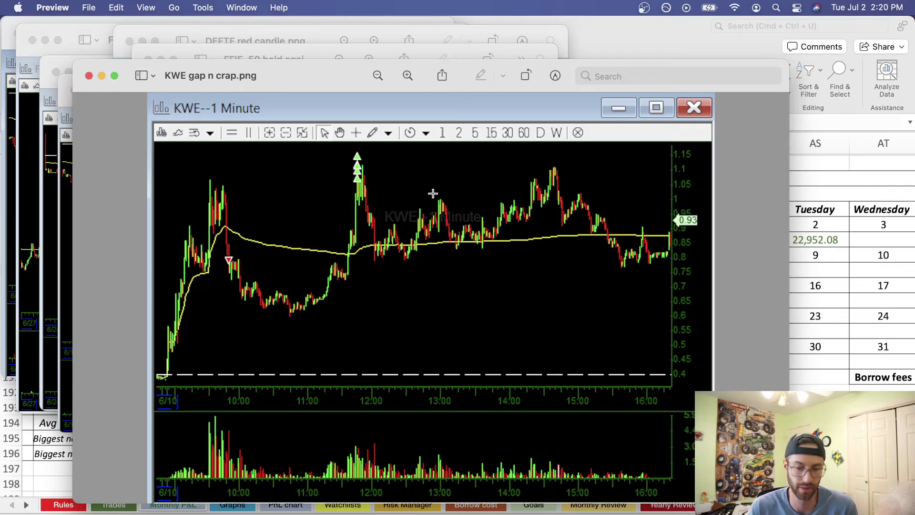
# - Close the KWE screenshot, review the marked June 14 trades in the FFIE .50 hold screenshot, and close it too
pyautogui.click(89, 76)
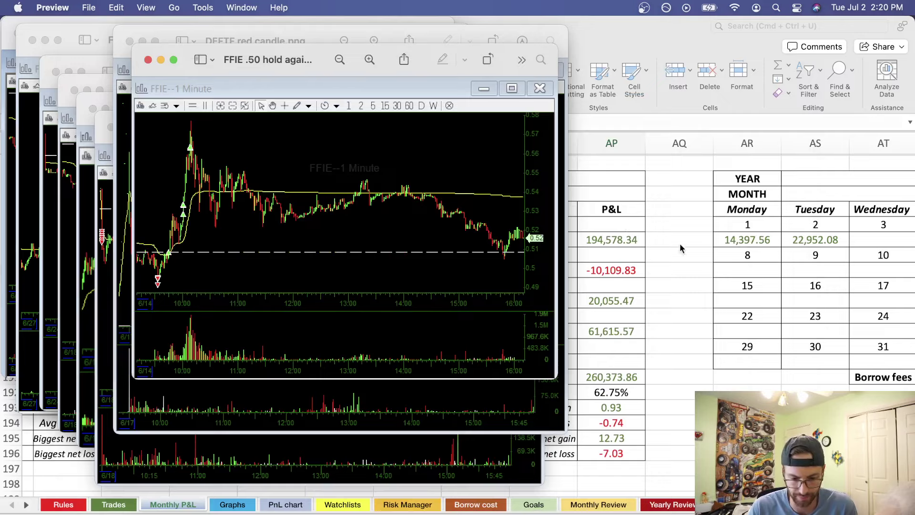
pyautogui.moveTo(259, 61); pyautogui.dragTo(316, 93)
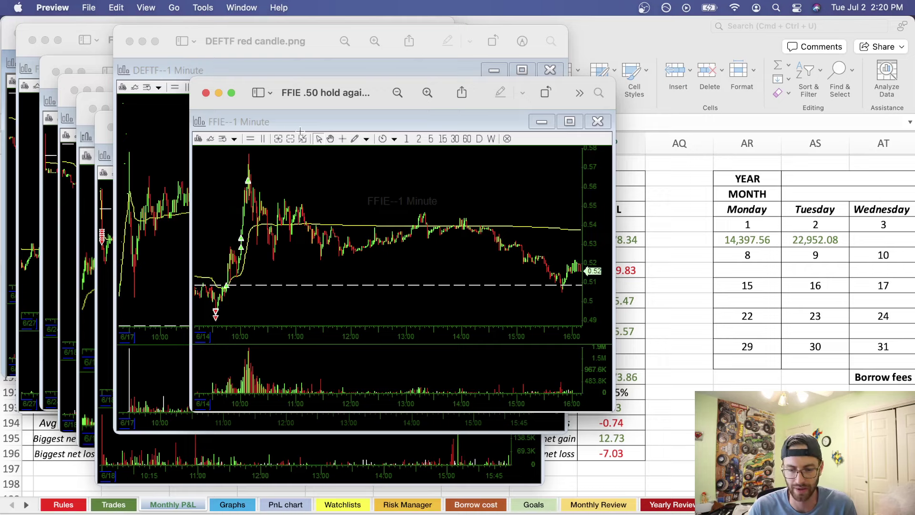
pyautogui.moveTo(322, 98); pyautogui.dragTo(330, 85)
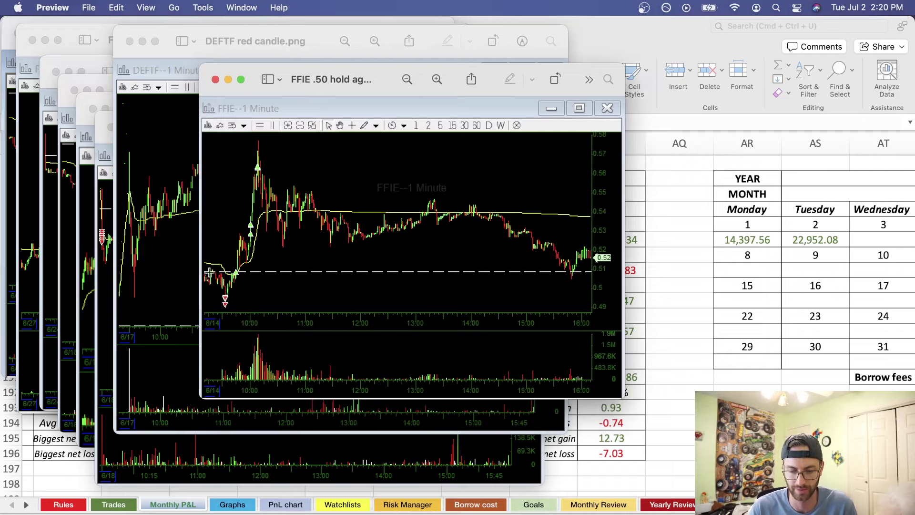
pyautogui.click(195, 263)
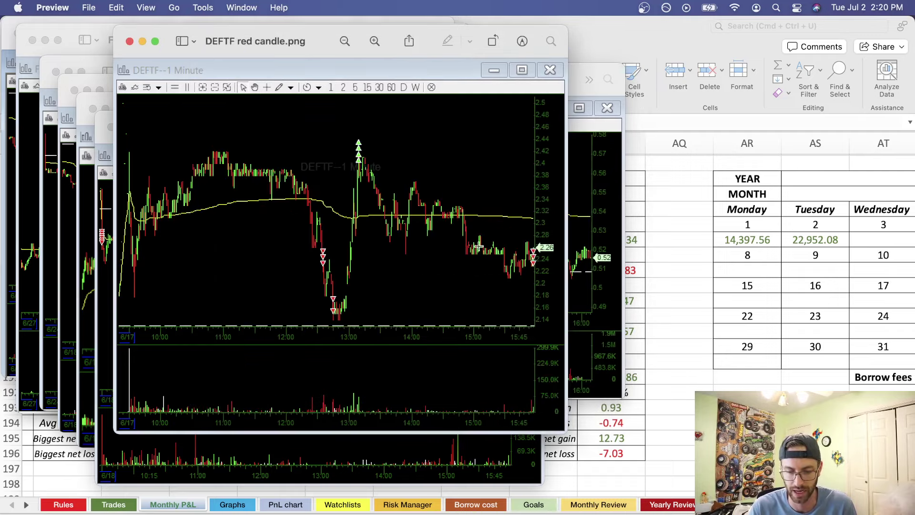
pyautogui.click(586, 191)
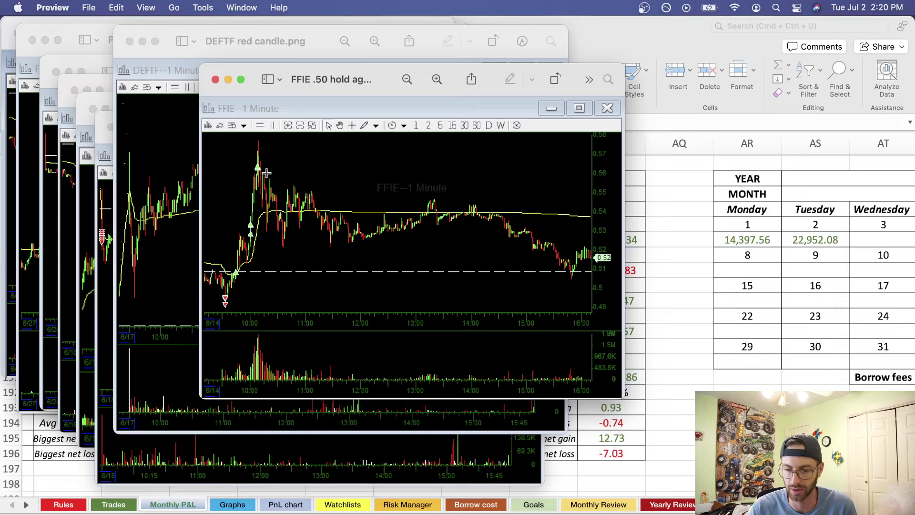
pyautogui.click(214, 79)
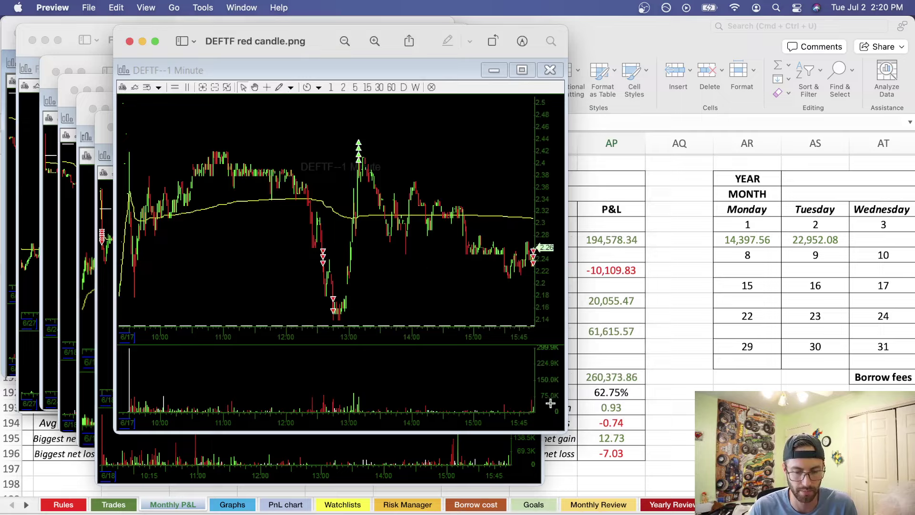
# - Enlarge DEFTF red candle.png, then switch to StocksToTrade and view the DEFTF 1-year daily chart
pyautogui.press('super+plus')
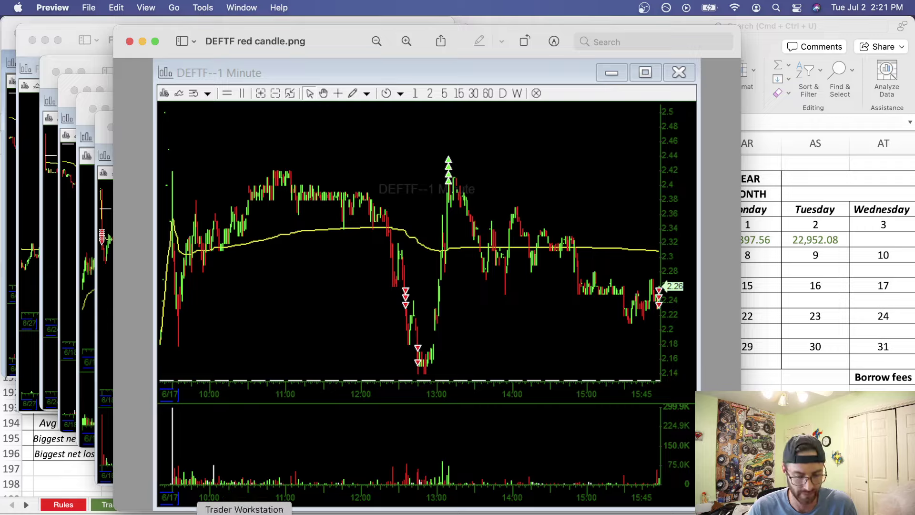
pyautogui.click(211, 513)
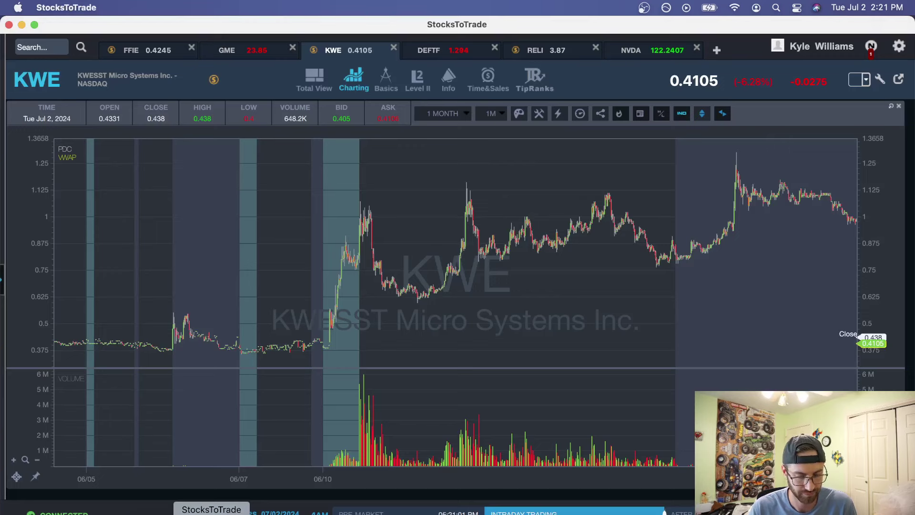
pyautogui.click(467, 51)
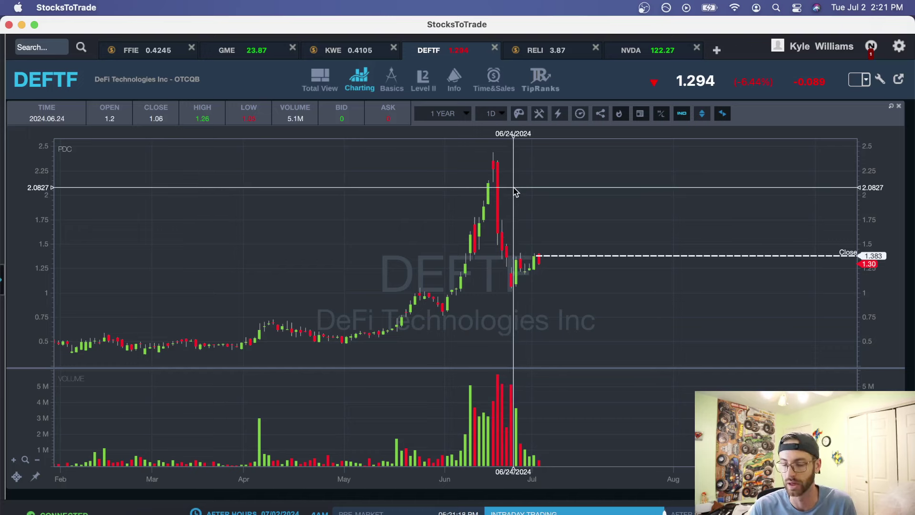
# - Set the DEFTF chart to a 1 month range with 1-minute candles
pyautogui.click(456, 115)
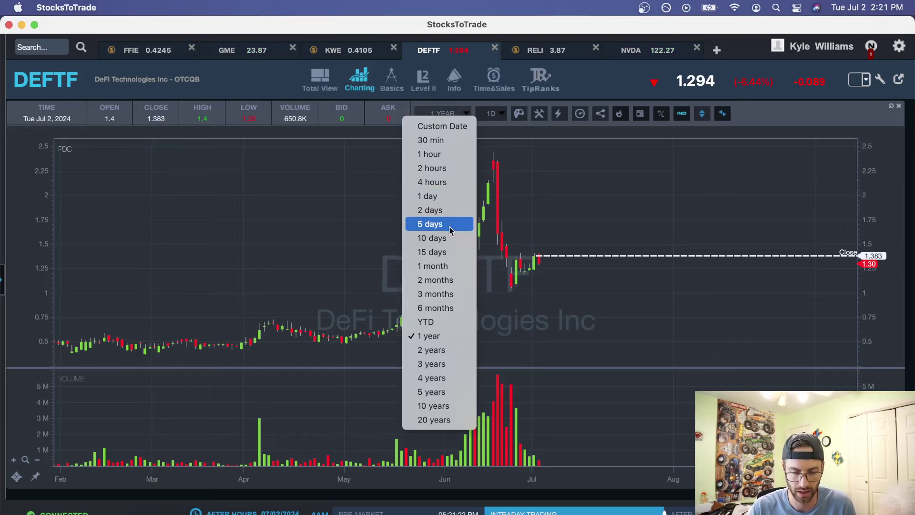
pyautogui.click(441, 267)
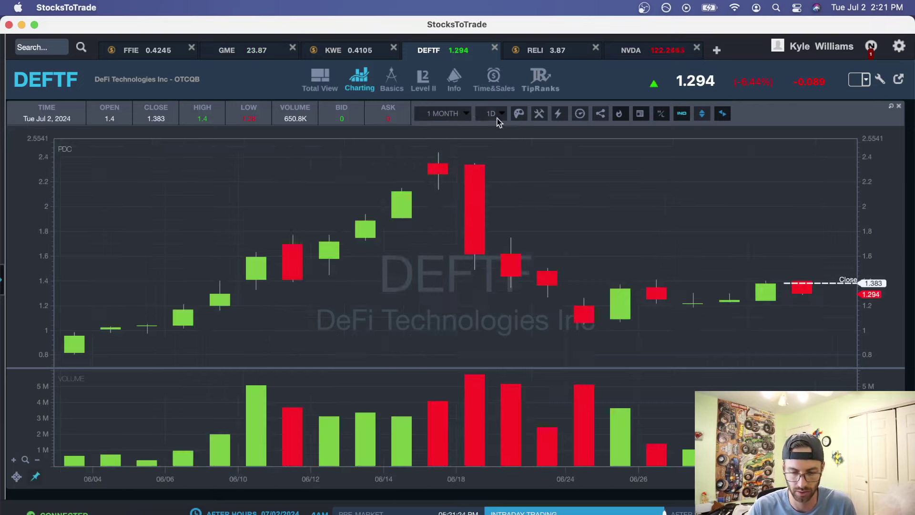
pyautogui.click(495, 115)
pyautogui.click(492, 126)
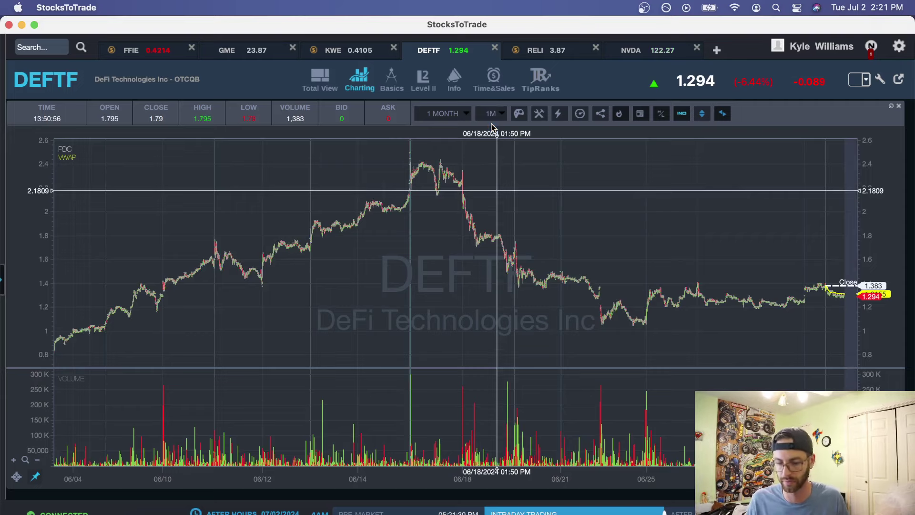
# - Examine the DEFTF run-up into June 17 and the June 18 drop at close range on the 1-minute chart
pyautogui.hscroll(-5, 496, 191)
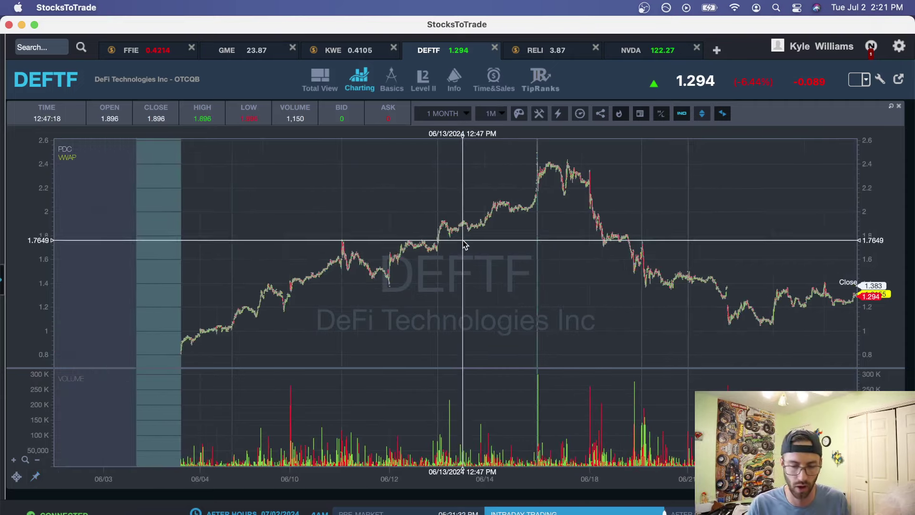
pyautogui.scroll(3, 475, 267)
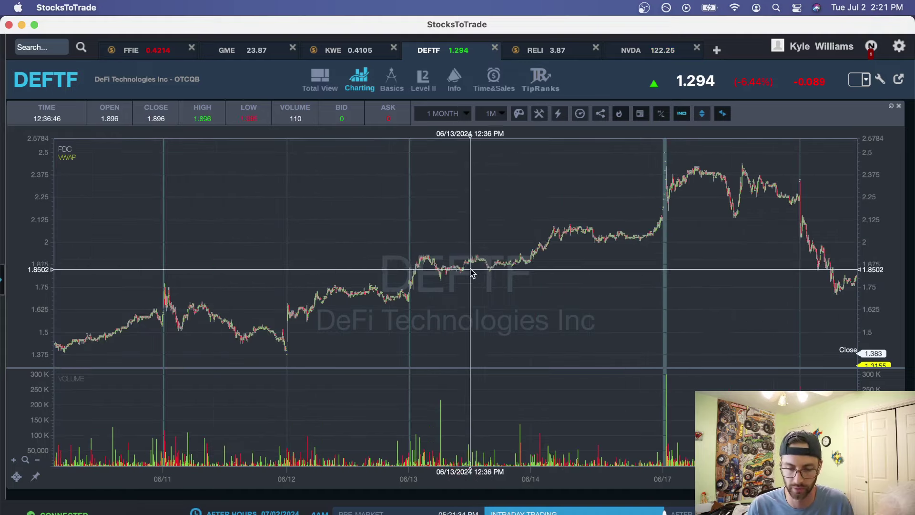
pyautogui.hscroll(5, 547, 290)
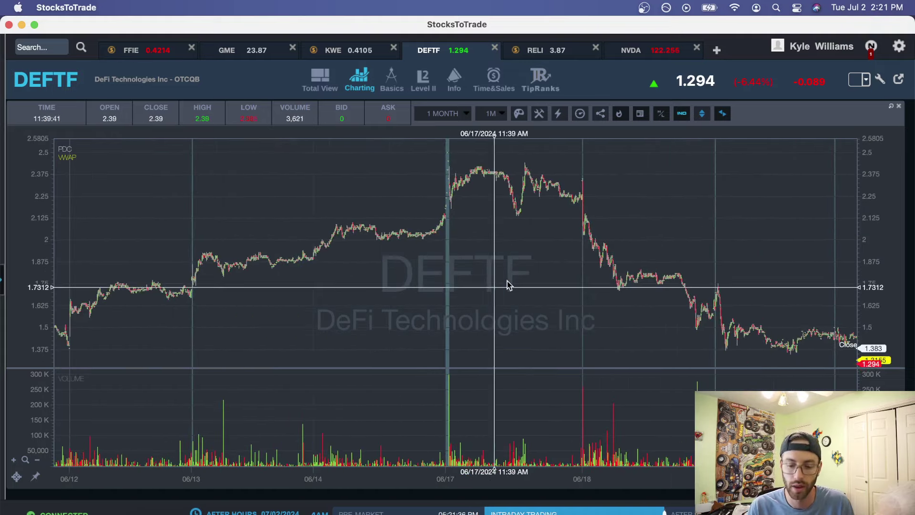
pyautogui.scroll(4, 514, 268)
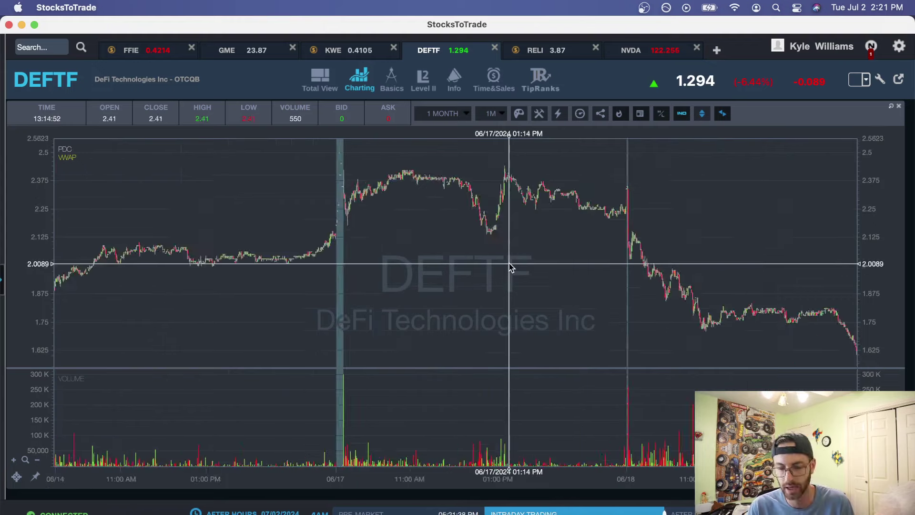
pyautogui.scroll(3, 521, 265)
pyautogui.hscroll(3, 578, 271)
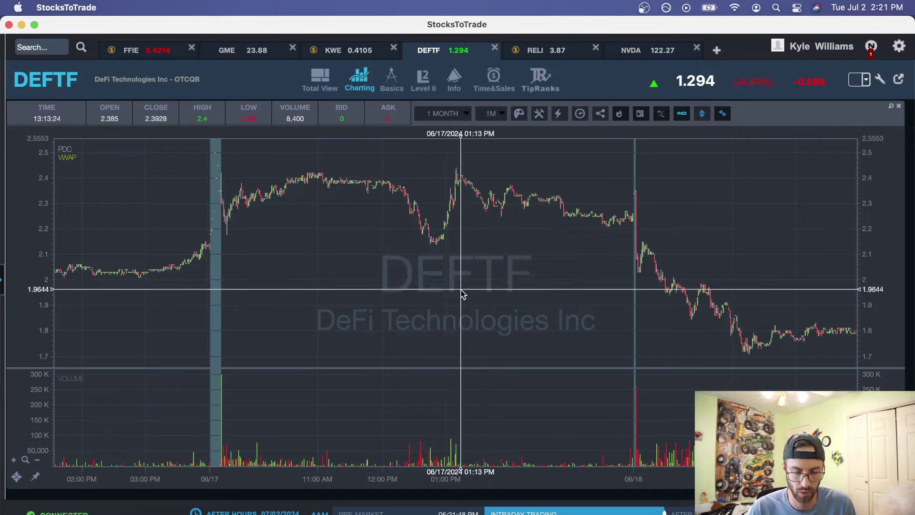
# - Switch to DEFTF red candle.png in Preview and outline the midday sell-off and the red trade markers near its low
pyautogui.click(656, 509)
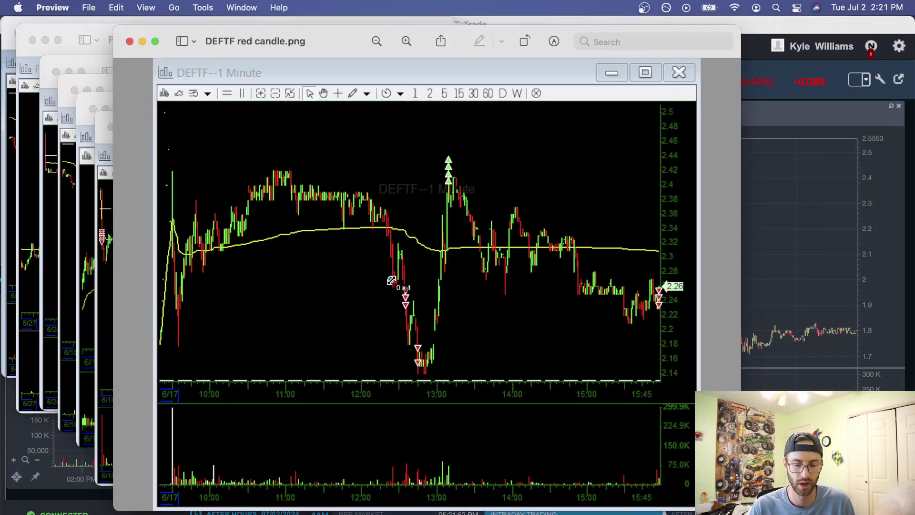
pyautogui.moveTo(393, 282); pyautogui.dragTo(451, 386)
pyautogui.click(428, 368)
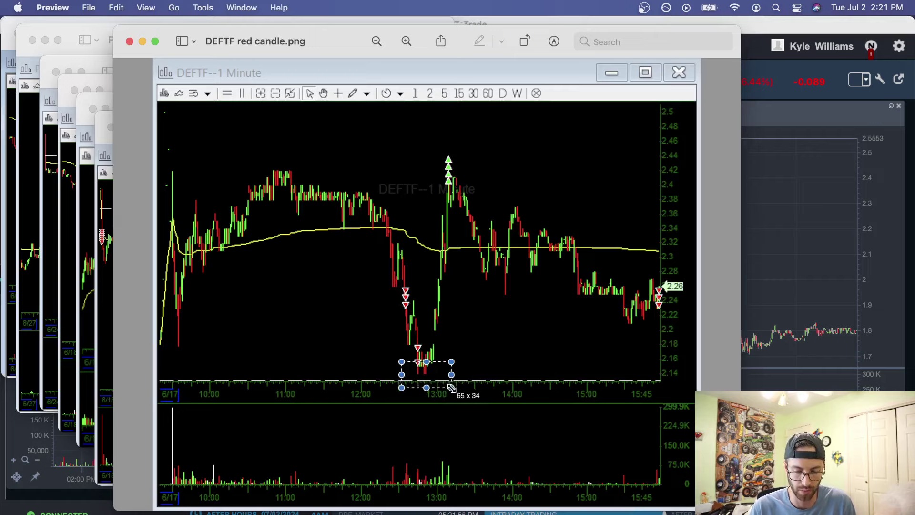
pyautogui.click(486, 370)
pyautogui.moveTo(405, 346); pyautogui.dragTo(450, 380)
pyautogui.click(470, 364)
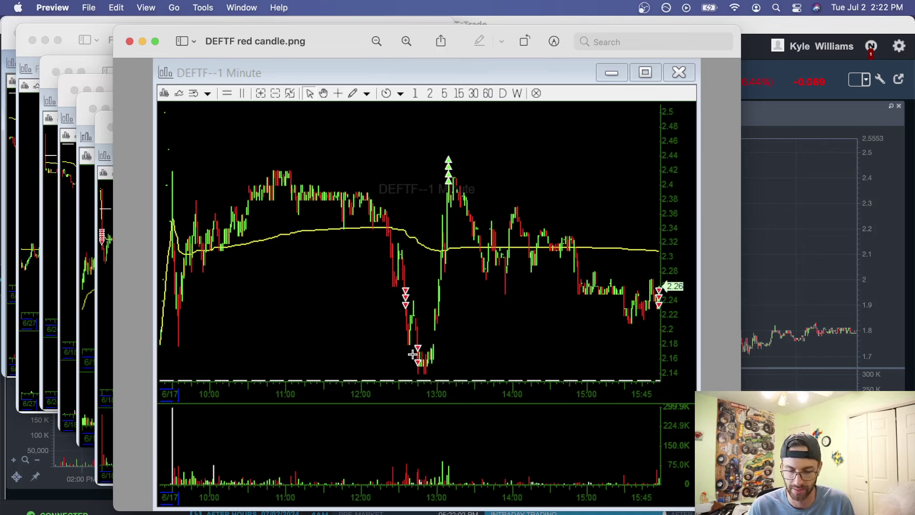
pyautogui.moveTo(405, 347); pyautogui.dragTo(453, 374)
pyautogui.click(485, 361)
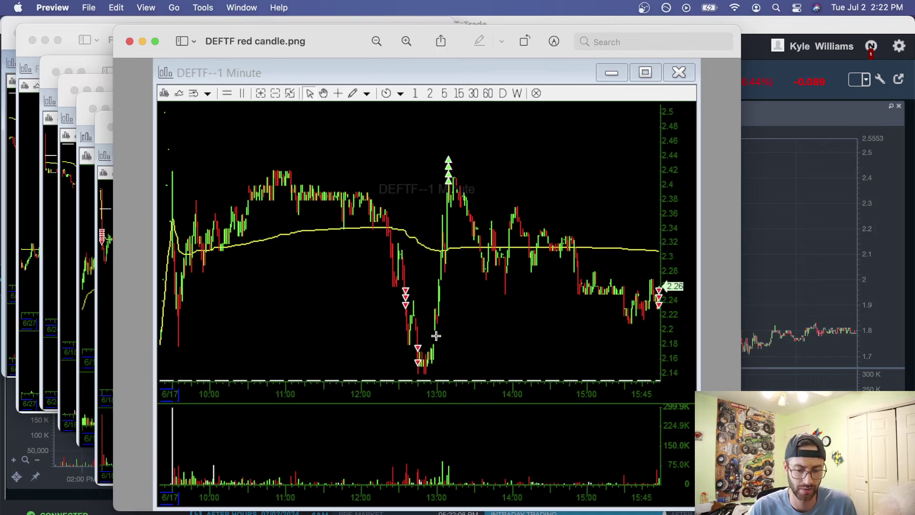
# - Outline the sharp DEFTF rebound around 13:00, from the midday low up to the green trade markers
pyautogui.moveTo(431, 358); pyautogui.dragTo(474, 198)
pyautogui.click(493, 193)
pyautogui.click(502, 188)
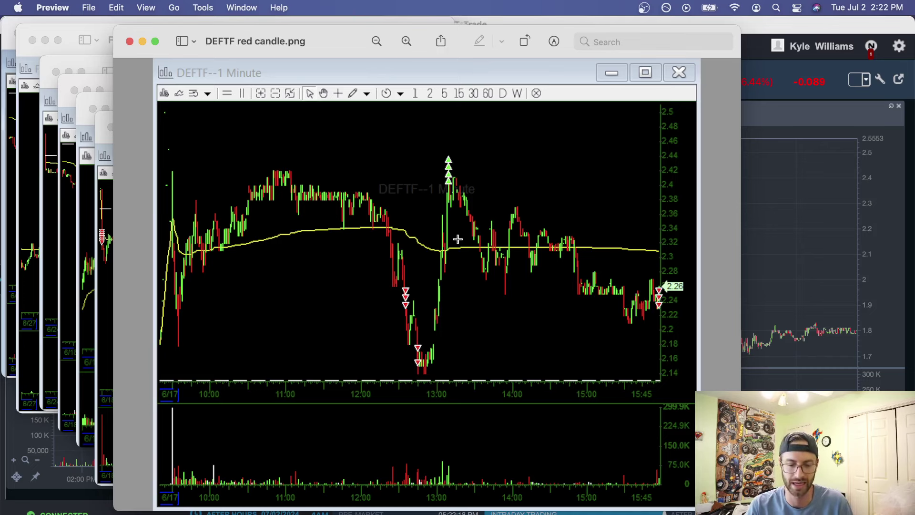
pyautogui.moveTo(423, 152); pyautogui.dragTo(461, 323)
pyautogui.click(497, 328)
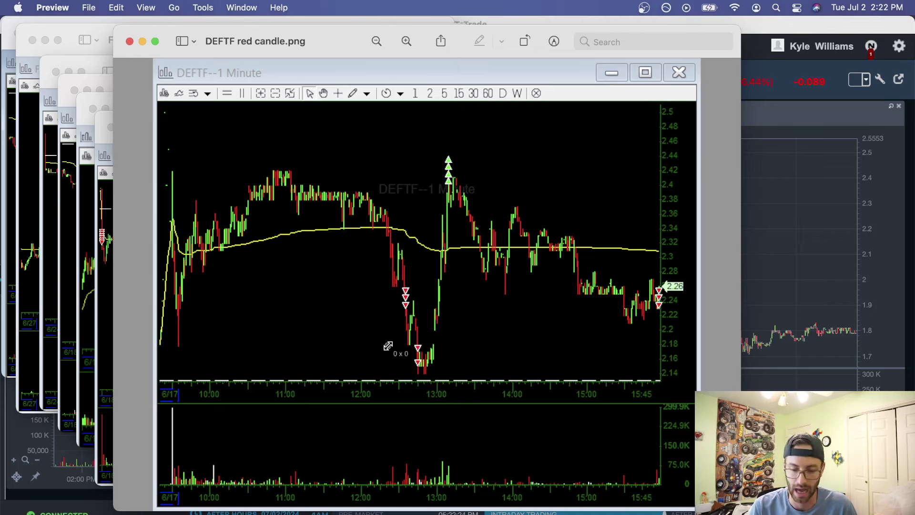
pyautogui.moveTo(388, 344); pyautogui.dragTo(549, 297)
pyautogui.click(484, 368)
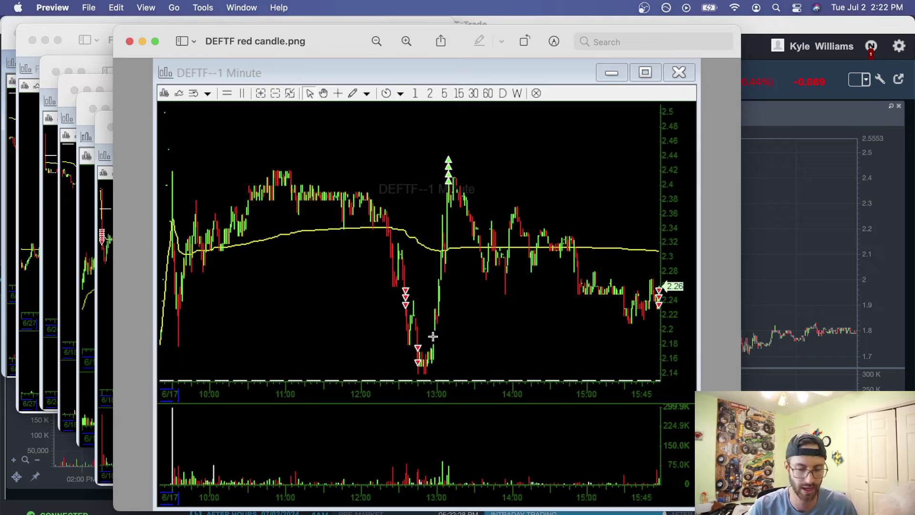
pyautogui.moveTo(445, 348); pyautogui.dragTo(449, 142)
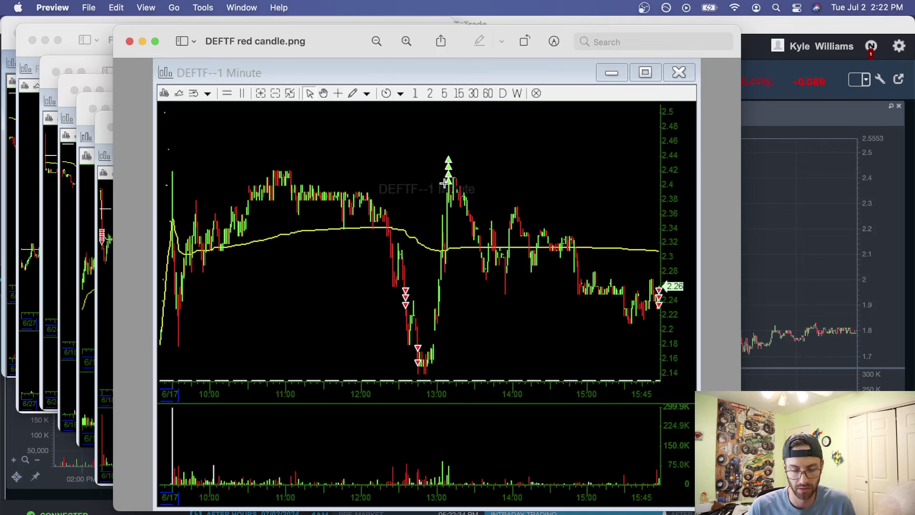
# - Outline the green trade markers at the 13:00 peak and the afternoon decline from there into the close
pyautogui.moveTo(425, 144); pyautogui.dragTo(489, 230)
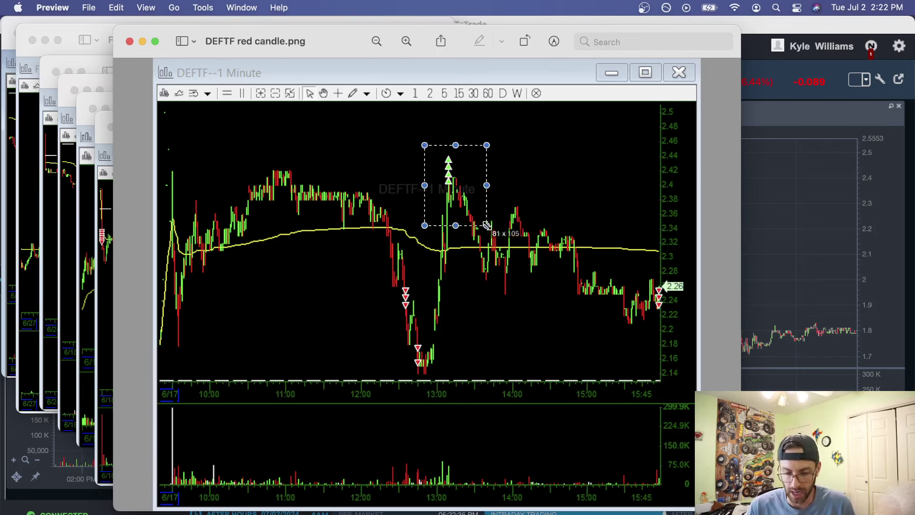
pyautogui.click(555, 231)
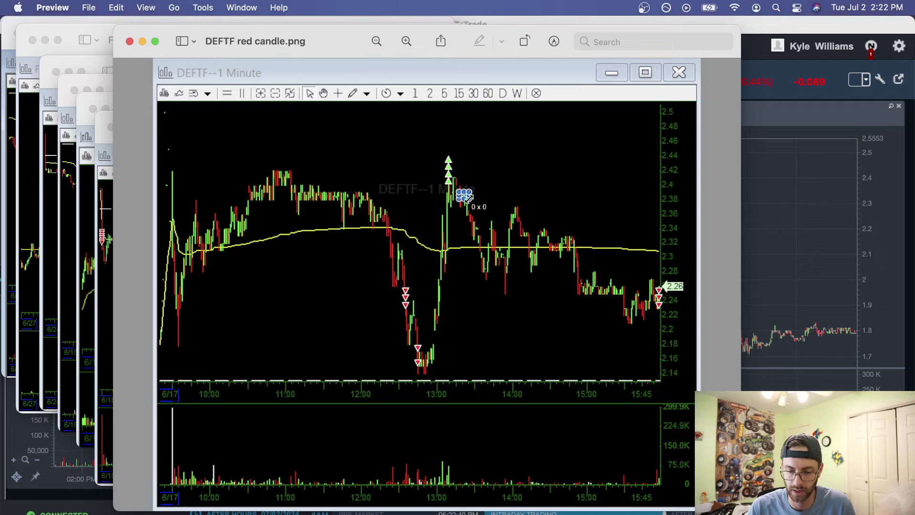
pyautogui.moveTo(459, 192); pyautogui.dragTo(676, 335)
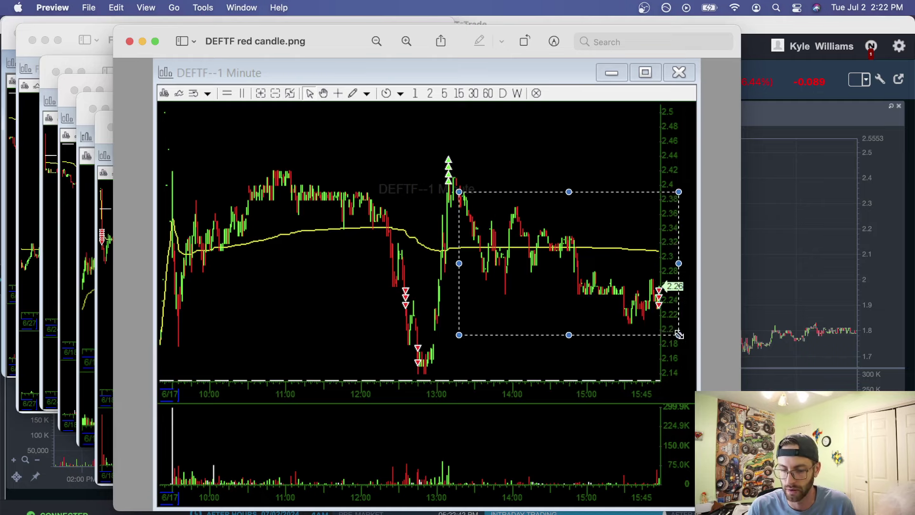
pyautogui.click(693, 335)
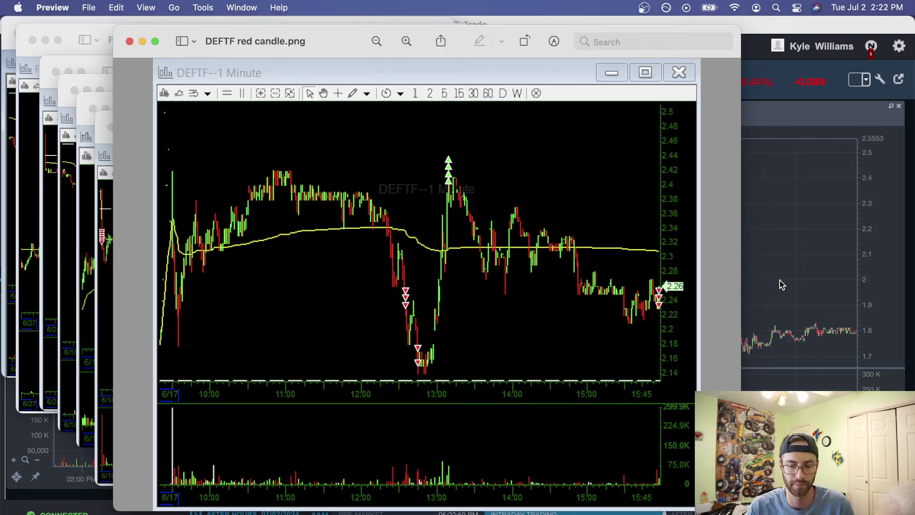
# - Outline the red trade markers at the end of the day and the red markers around the midday low
pyautogui.moveTo(630, 277); pyautogui.dragTo(680, 320)
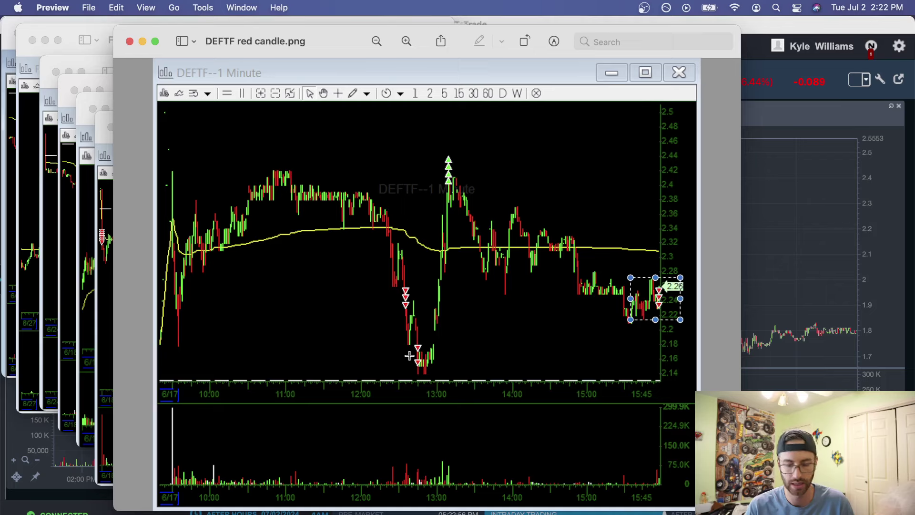
pyautogui.moveTo(362, 272); pyautogui.dragTo(453, 374)
pyautogui.click(522, 365)
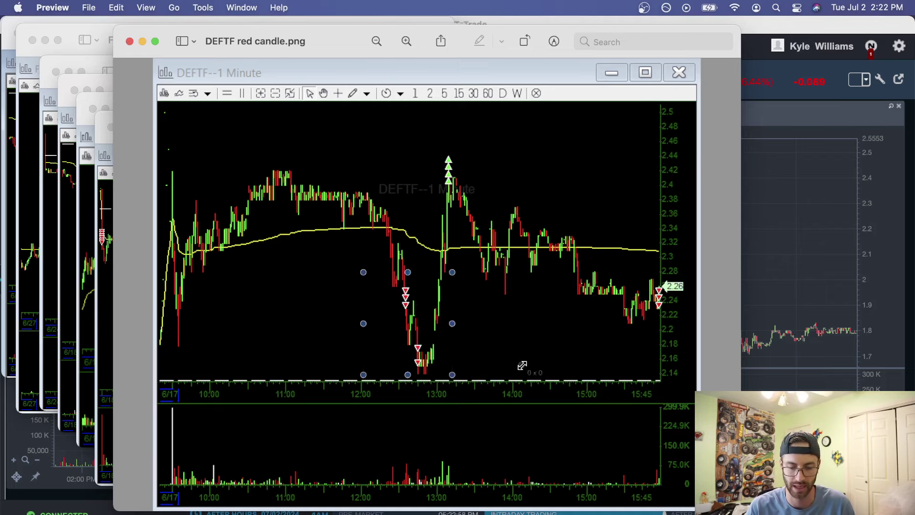
pyautogui.moveTo(379, 272); pyautogui.dragTo(458, 378)
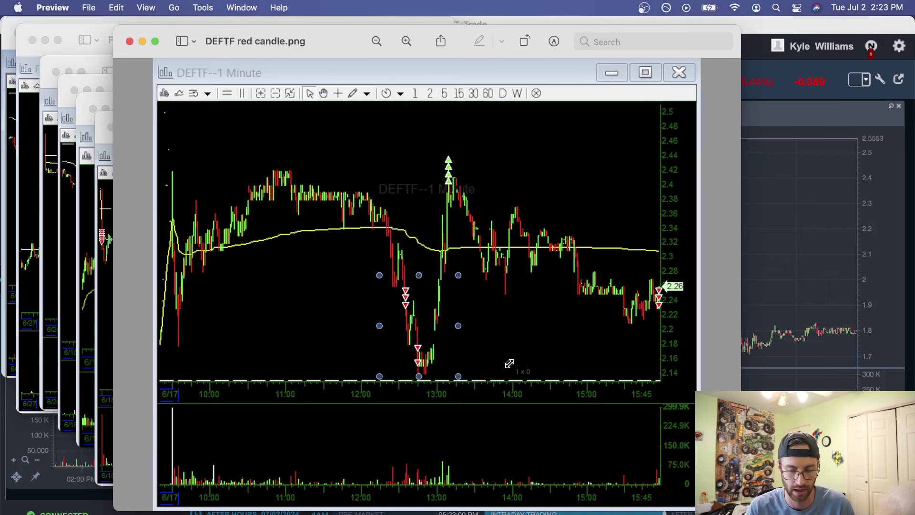
pyautogui.click(523, 355)
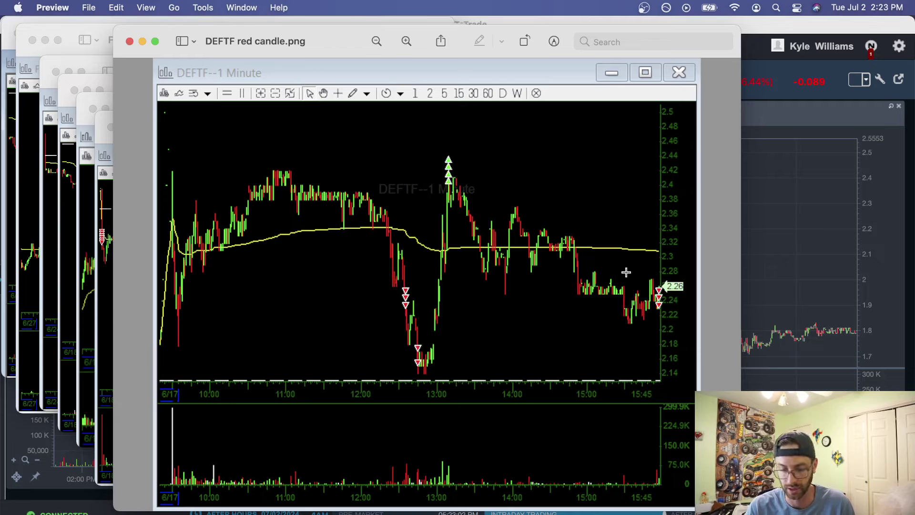
# - Outline the end-of-day red trade markers again, plus the band of highs from mid-morning to the peak after 13:00
pyautogui.moveTo(626, 273); pyautogui.dragTo(697, 327)
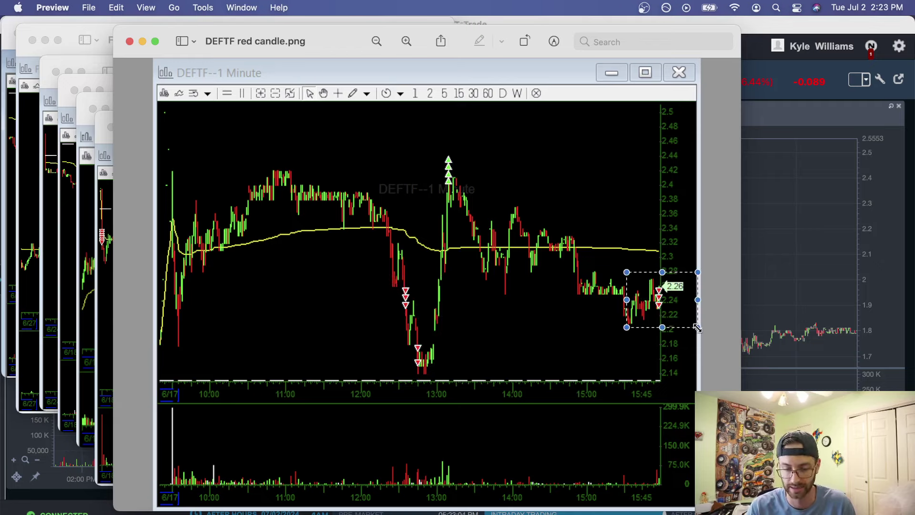
pyautogui.click(702, 325)
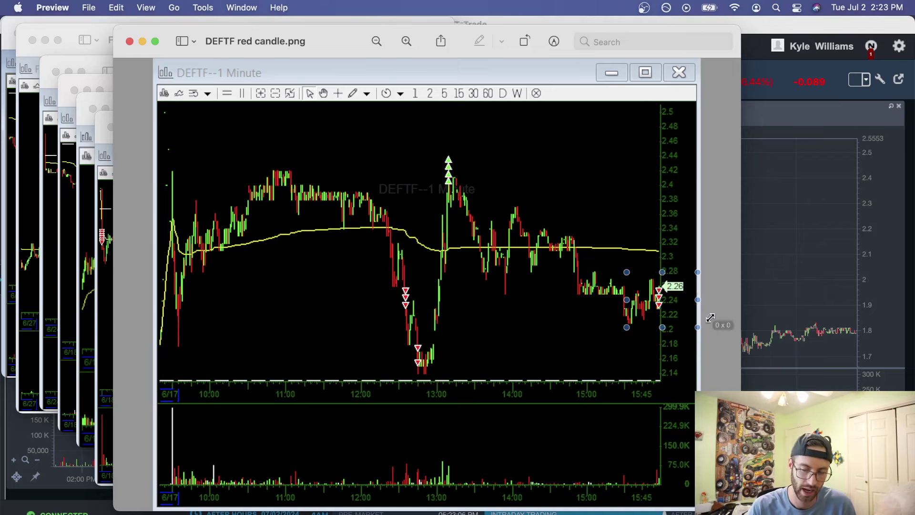
pyautogui.moveTo(623, 276); pyautogui.dragTo(703, 328)
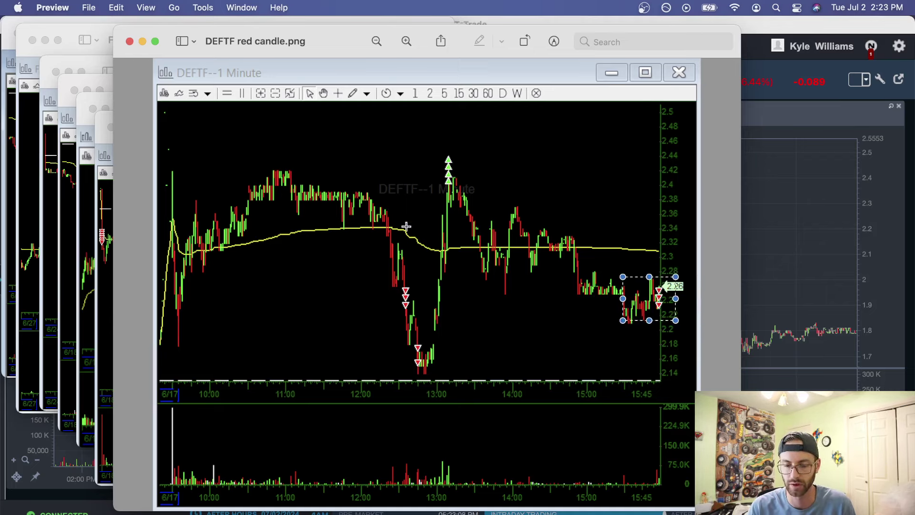
pyautogui.moveTo(234, 149); pyautogui.dragTo(506, 212)
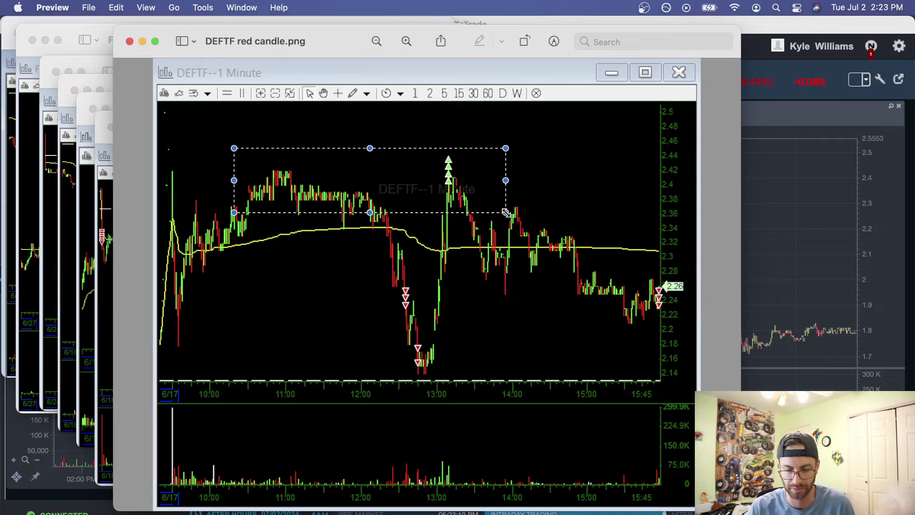
pyautogui.click(593, 219)
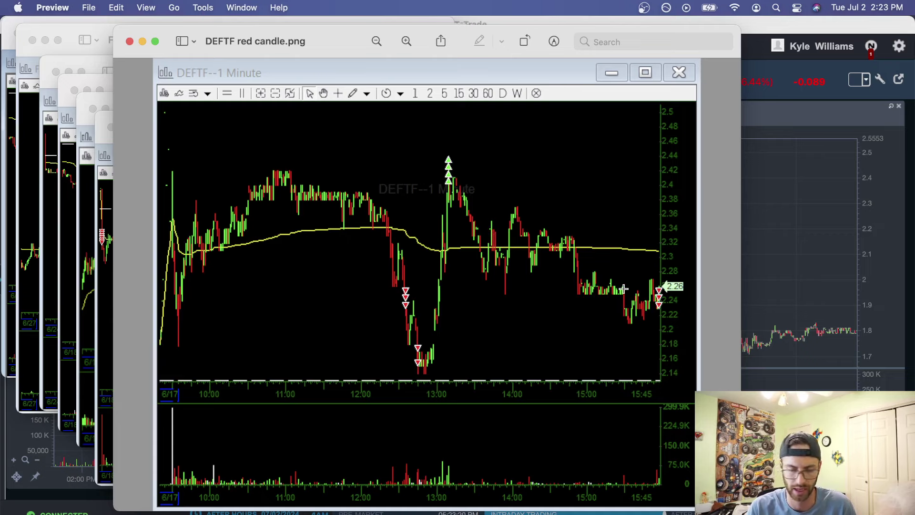
# - Close DEFTF red candle.png, and reposition and enlarge the DEFTF red day.png window
pyautogui.click(129, 41)
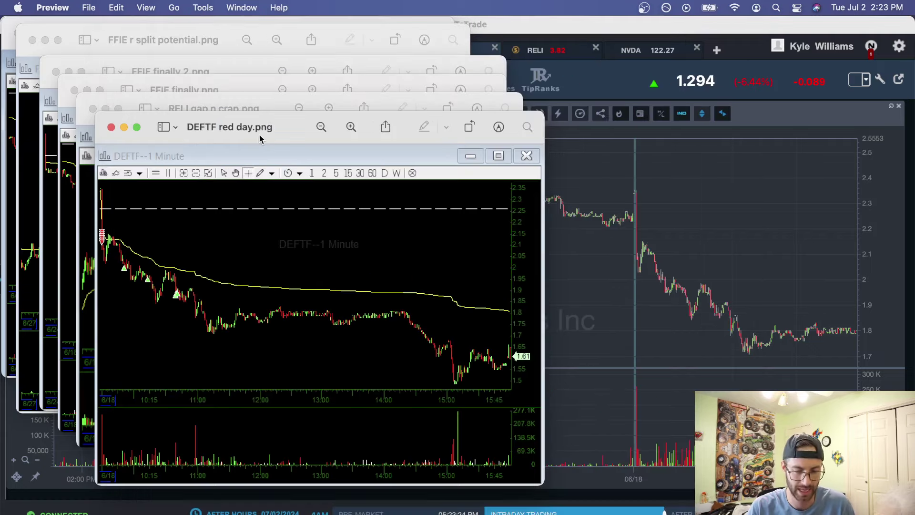
pyautogui.moveTo(279, 141); pyautogui.dragTo(225, 46)
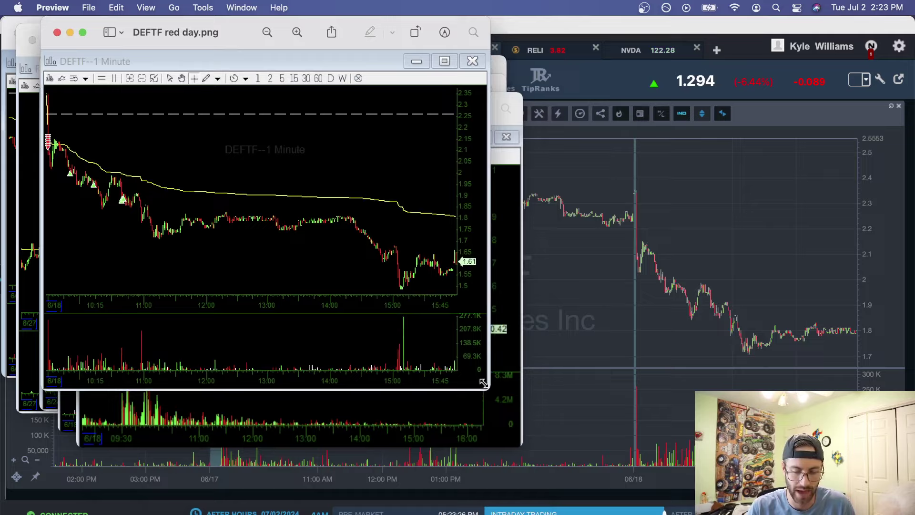
pyautogui.moveTo(487, 387); pyautogui.dragTo(724, 491)
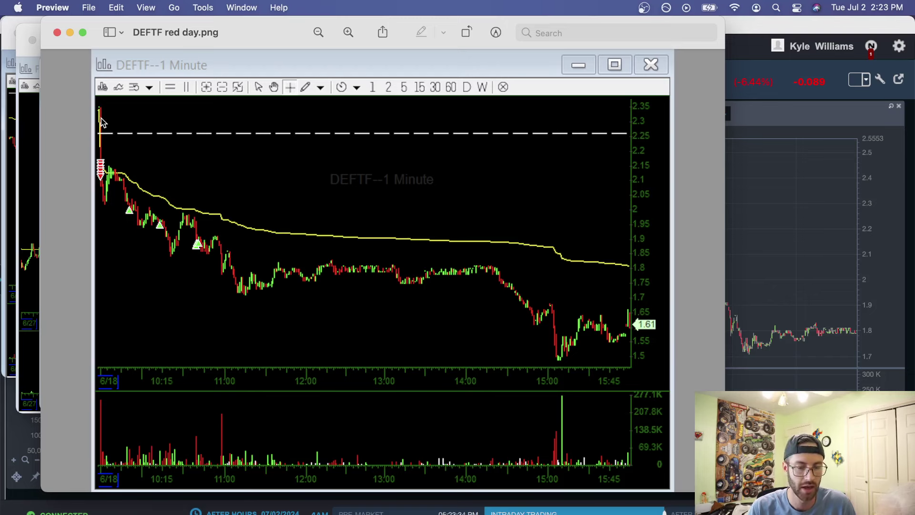
# - Switch to StocksToTrade and examine DEFTF's transition from the June 17 close into the June 18 opening drop at close range
pyautogui.click(901, 123)
pyautogui.moveTo(817, 173); pyautogui.dragTo(575, 253)
pyautogui.scroll(5, 553, 255)
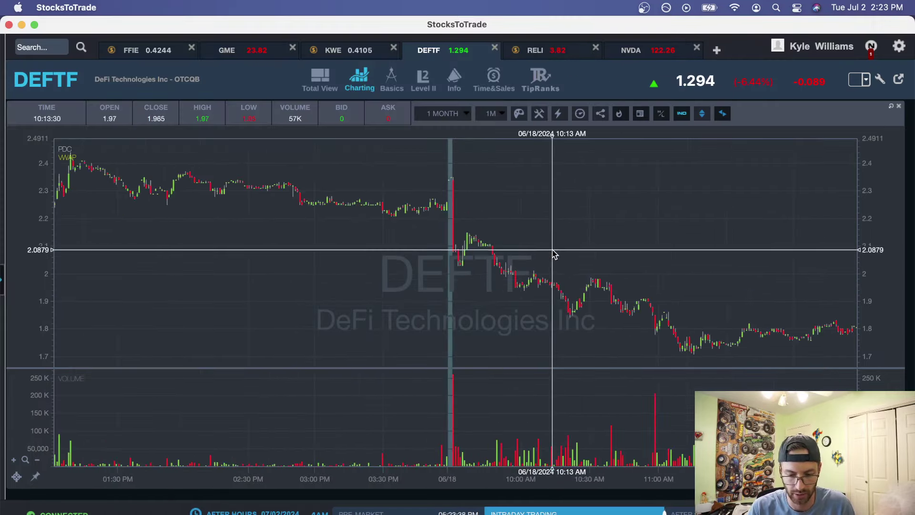
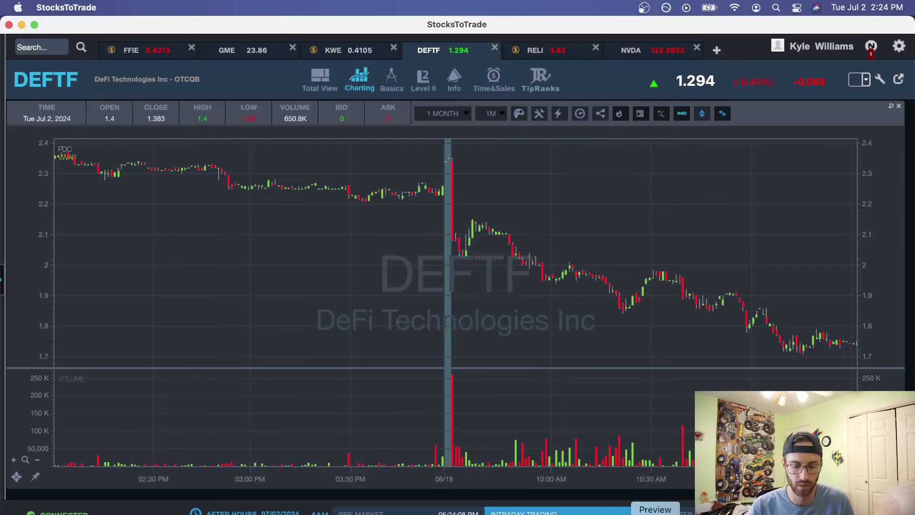
# - Switch back to DEFTF red day.png in Preview and outline the opening red trade markers and the drop through the dashed line
pyautogui.press('super+Tab')
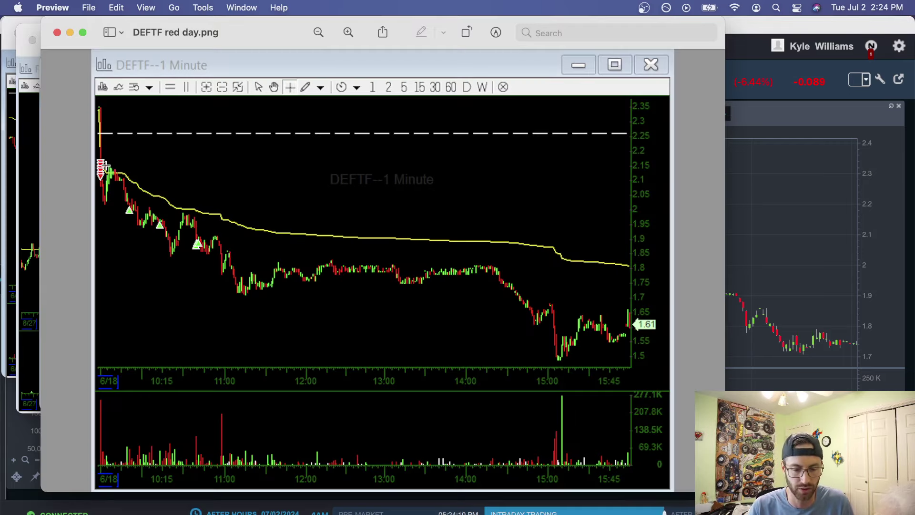
pyautogui.moveTo(91, 154); pyautogui.dragTo(127, 188)
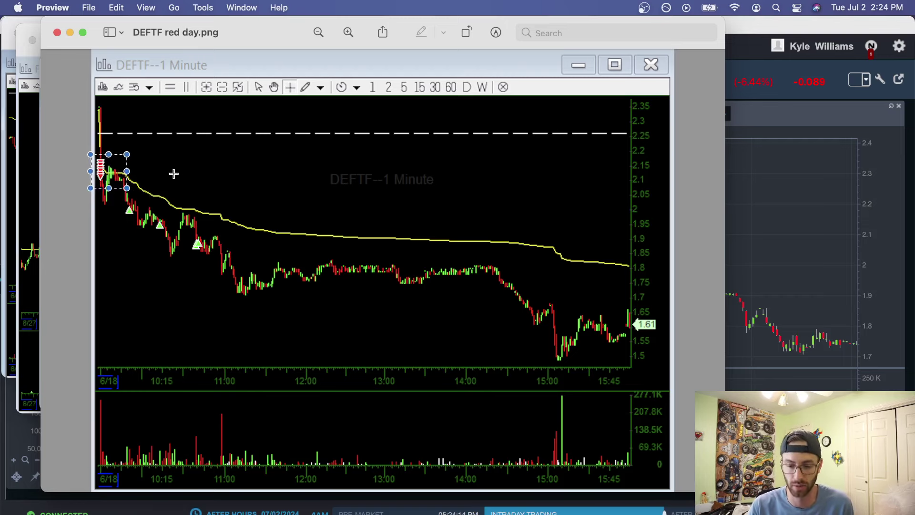
pyautogui.moveTo(88, 154); pyautogui.dragTo(124, 189)
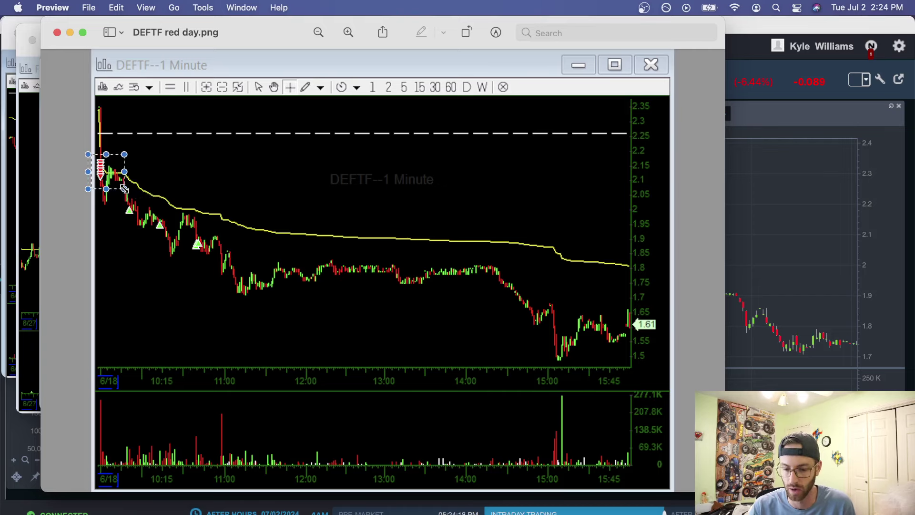
pyautogui.click(144, 185)
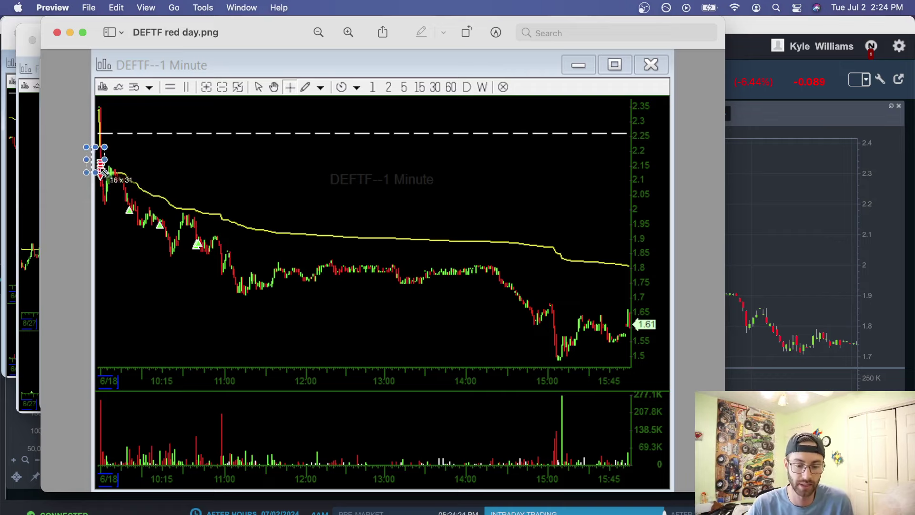
pyautogui.moveTo(86, 147); pyautogui.dragTo(123, 188)
pyautogui.click(129, 142)
pyautogui.moveTo(93, 125); pyautogui.dragTo(111, 140)
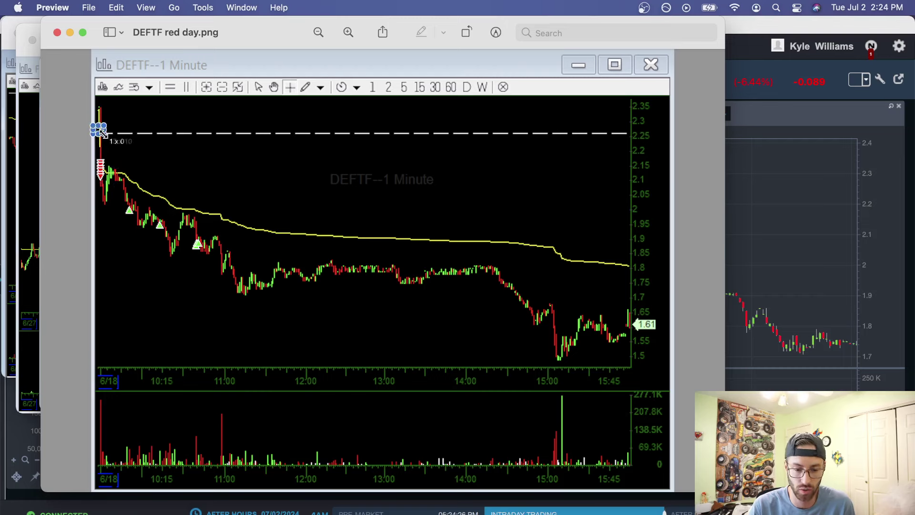
pyautogui.click(172, 145)
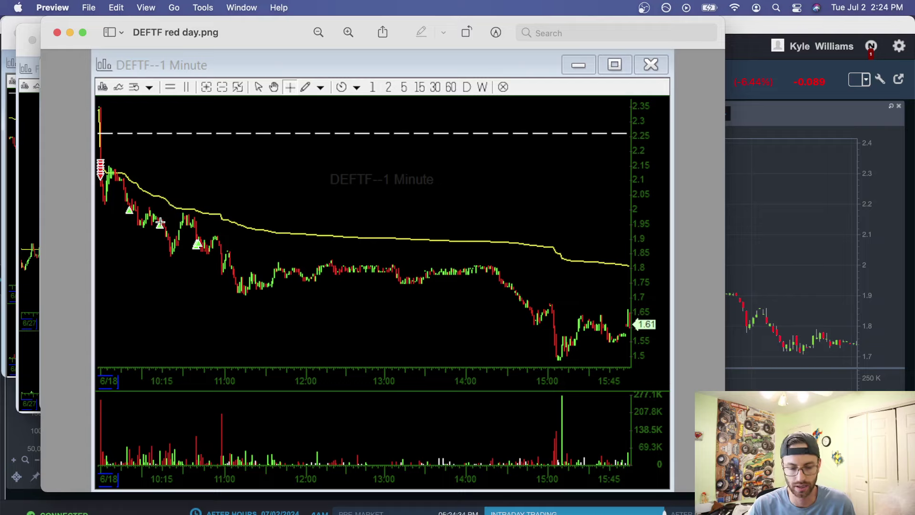
# - Switch to StocksToTrade, set the DEFTF chart to a 1 year range and focus on the June run-up and drop
pyautogui.press('super+q')
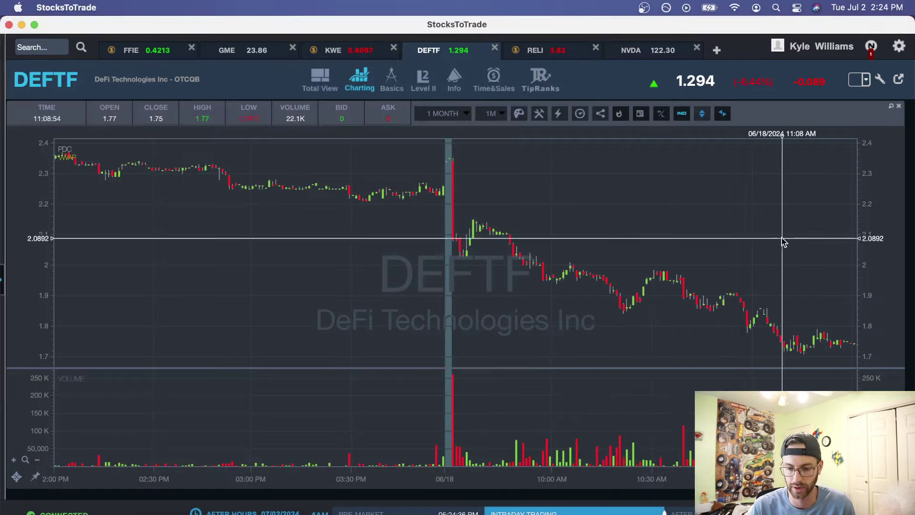
pyautogui.click(456, 114)
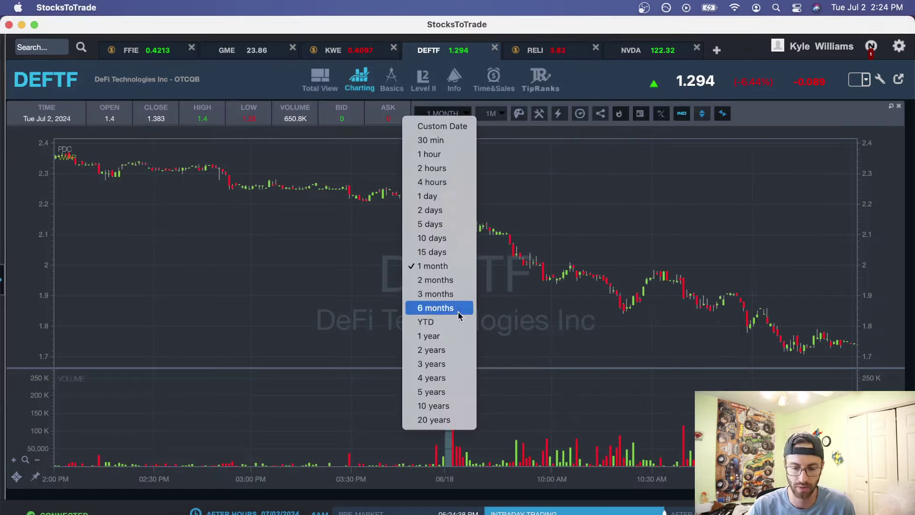
pyautogui.click(453, 336)
pyautogui.scroll(5, 533, 257)
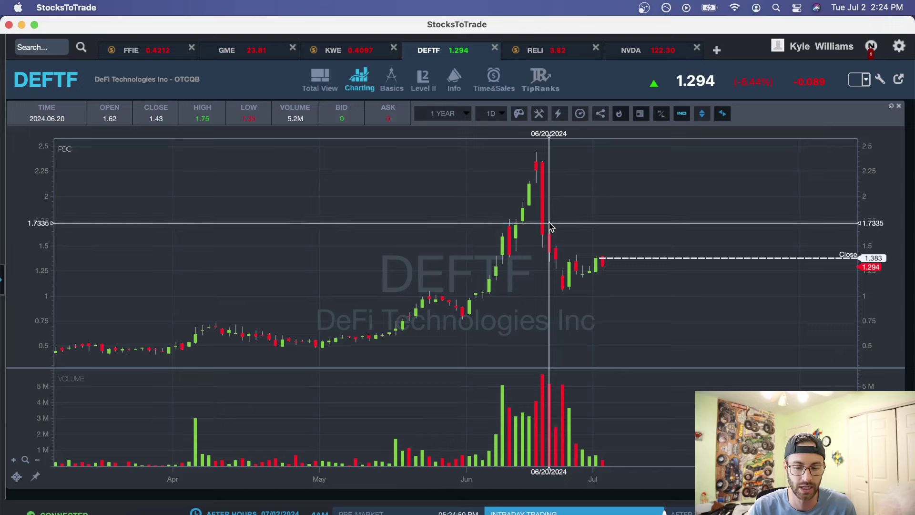
# - Return to DEFTF red day.png in Preview and outline the green trade markers on the morning decline
pyautogui.click(655, 513)
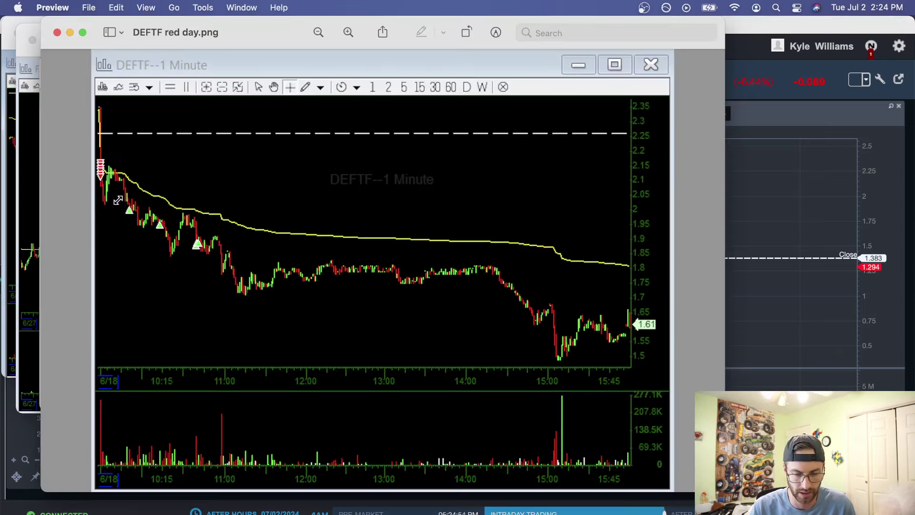
pyautogui.moveTo(151, 217); pyautogui.dragTo(213, 255)
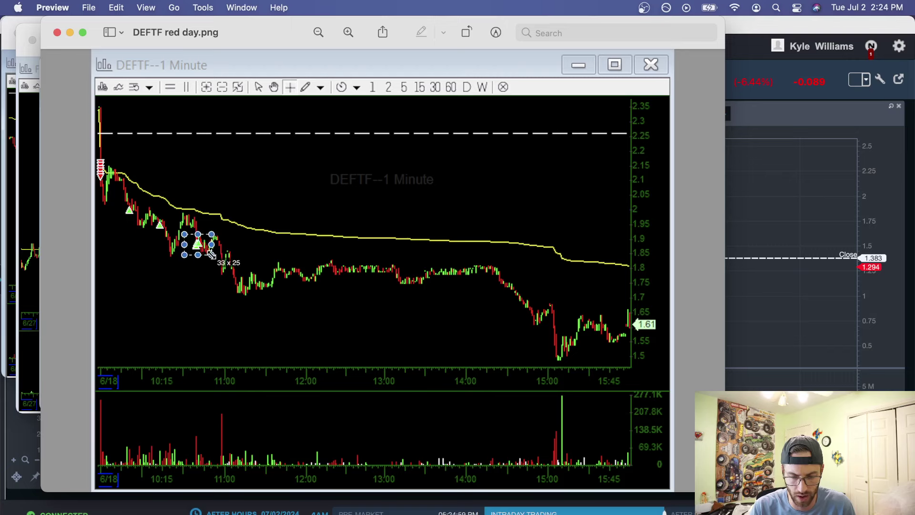
pyautogui.click(250, 245)
# - Outline the further drop around 11:00 that follows the last green trade marker, including its low
pyautogui.moveTo(219, 242); pyautogui.dragTo(272, 299)
pyautogui.click(311, 302)
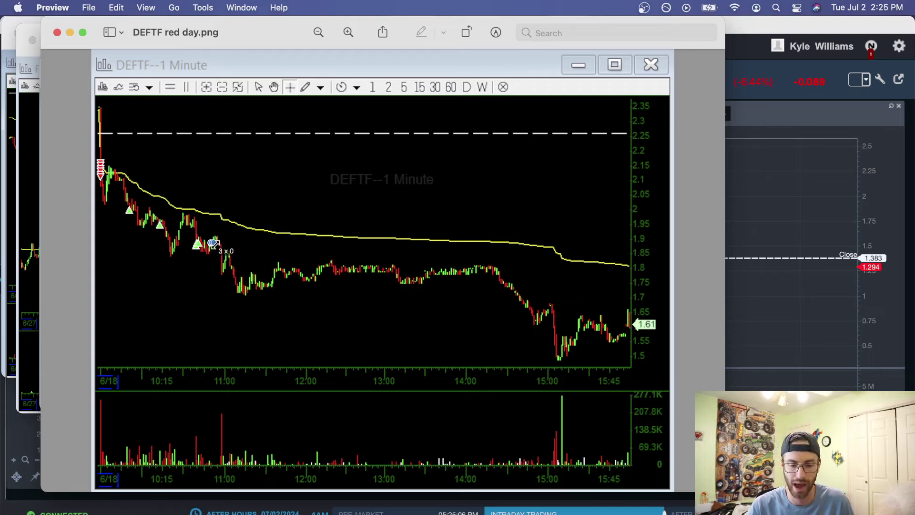
pyautogui.moveTo(211, 242); pyautogui.dragTo(284, 299)
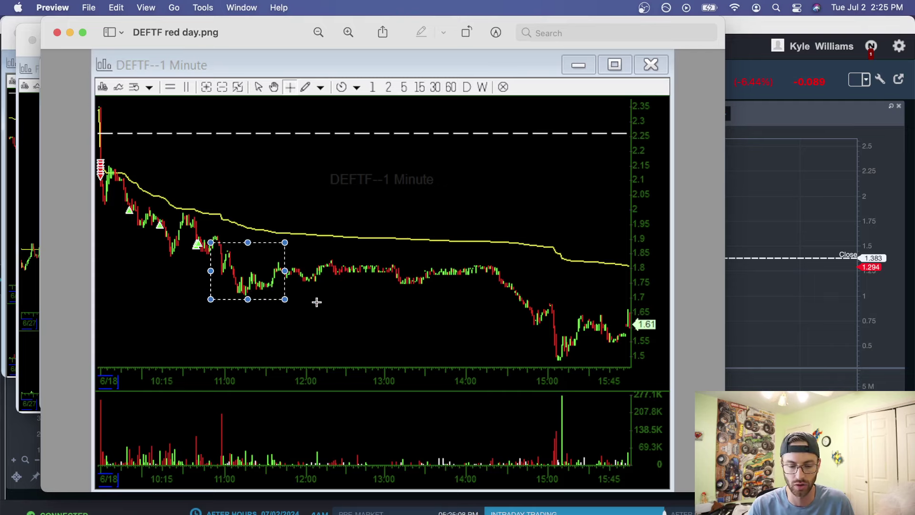
pyautogui.click(317, 301)
pyautogui.moveTo(224, 273); pyautogui.dragTo(258, 296)
pyautogui.click(418, 305)
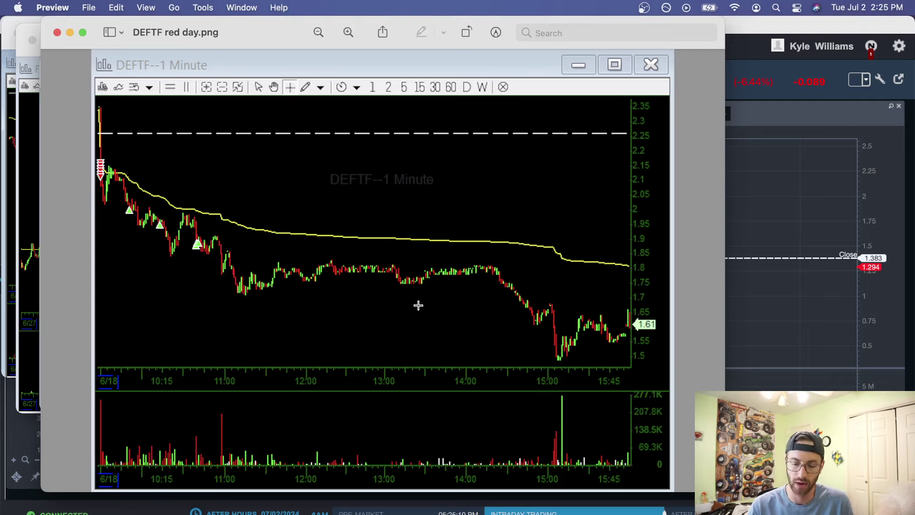
# - Outline the late-day DEFTF sell-off after 14:00, down to the low just past 15:00 and on into the close
pyautogui.moveTo(493, 280); pyautogui.dragTo(641, 354)
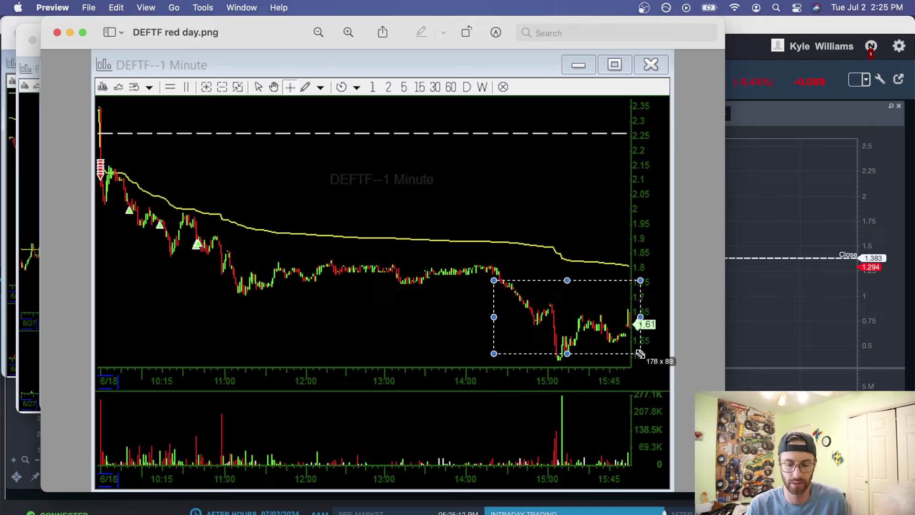
pyautogui.click(564, 261)
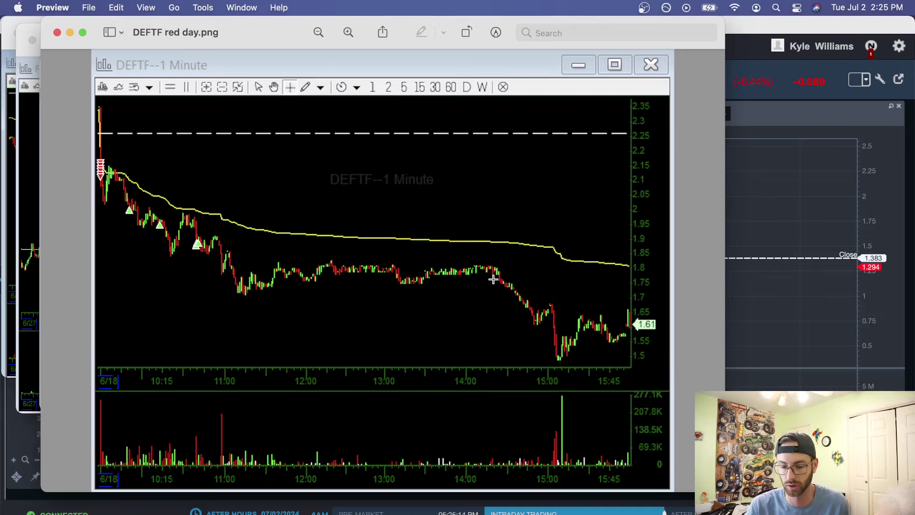
pyautogui.moveTo(495, 272); pyautogui.dragTo(564, 357)
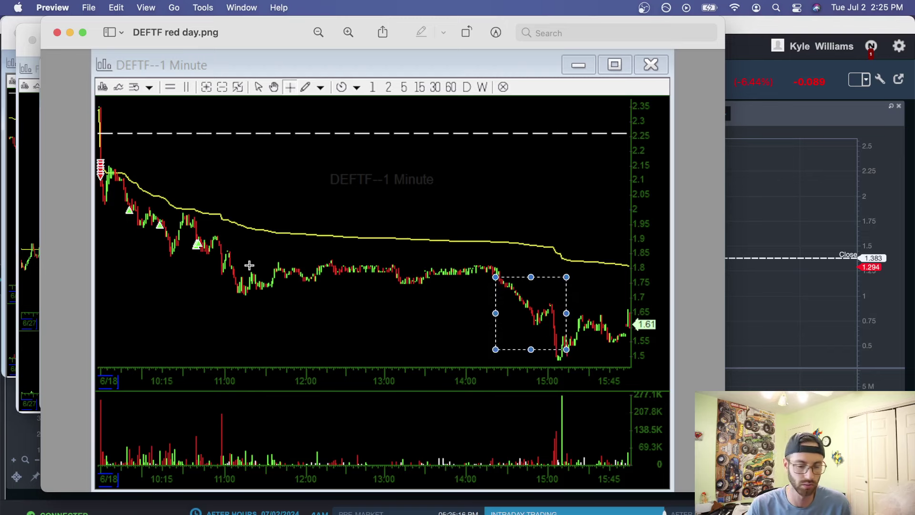
# - Outline the red trade markers at the DEFTF open, the consolidation between 11:00 and 12:00 and the low just past 15:00
pyautogui.moveTo(247, 276); pyautogui.dragTo(286, 296)
pyautogui.click(319, 289)
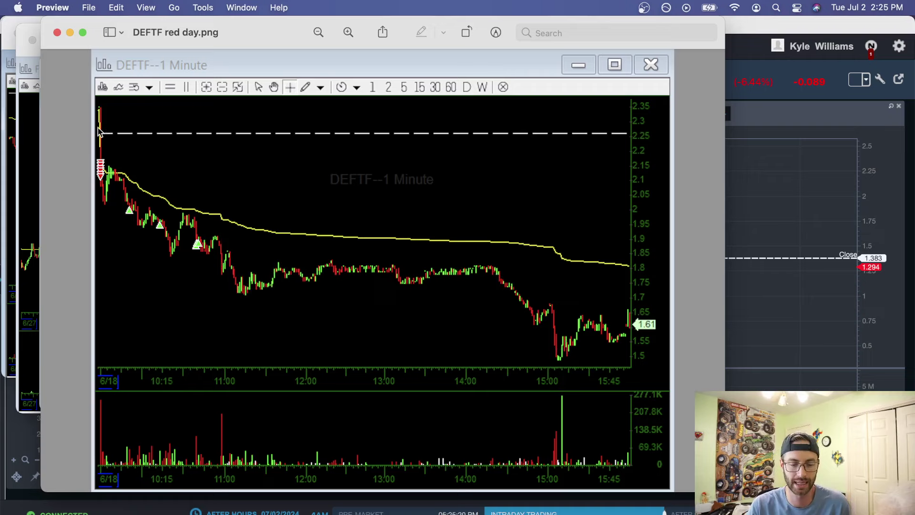
pyautogui.moveTo(98, 128); pyautogui.dragTo(113, 183)
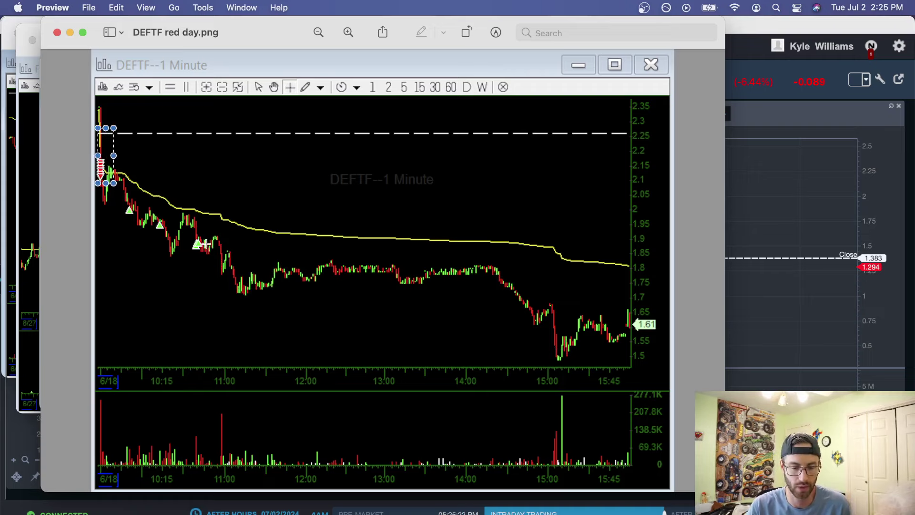
pyautogui.moveTo(234, 251); pyautogui.dragTo(308, 308)
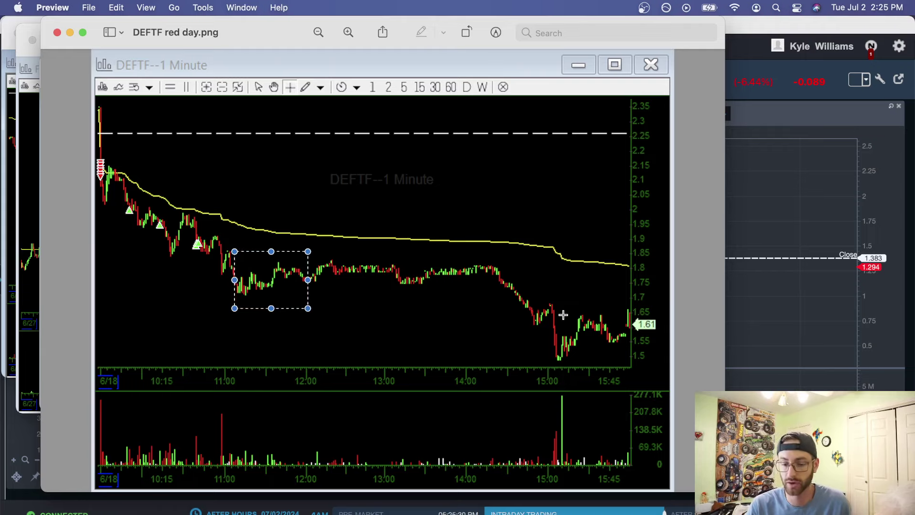
pyautogui.moveTo(535, 308); pyautogui.dragTo(588, 362)
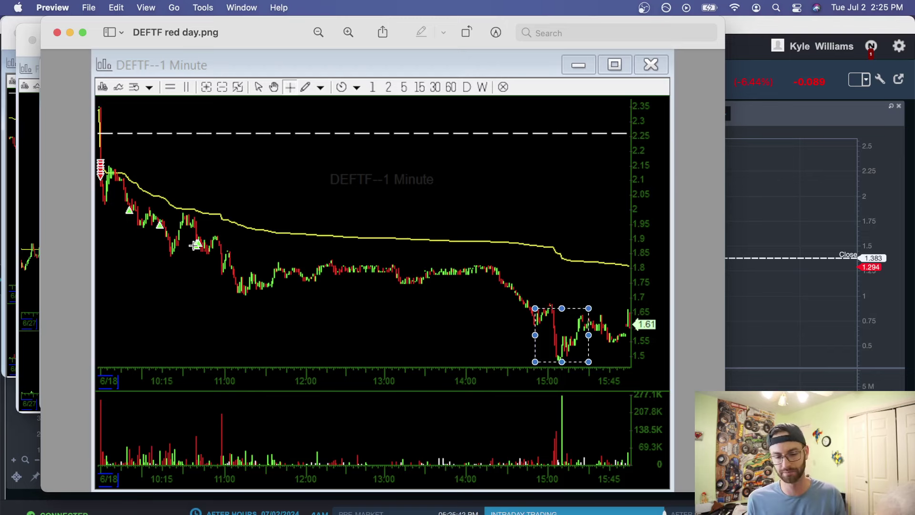
# - Outline the stretch holding all DEFTF trade markers, the early spike above the red markers and the price action after 11:00
pyautogui.moveTo(88, 154); pyautogui.dragTo(218, 263)
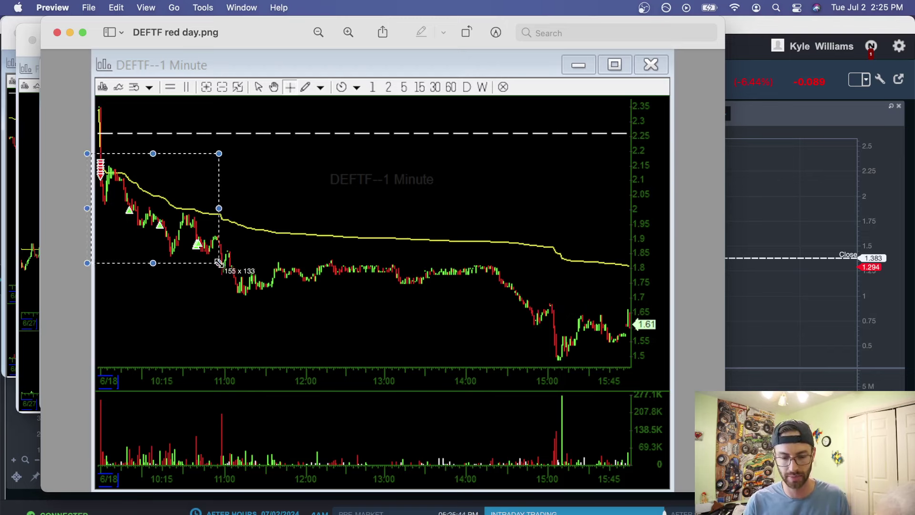
pyautogui.click(248, 247)
pyautogui.moveTo(89, 138); pyautogui.dragTo(121, 159)
pyautogui.moveTo(78, 135); pyautogui.dragTo(117, 167)
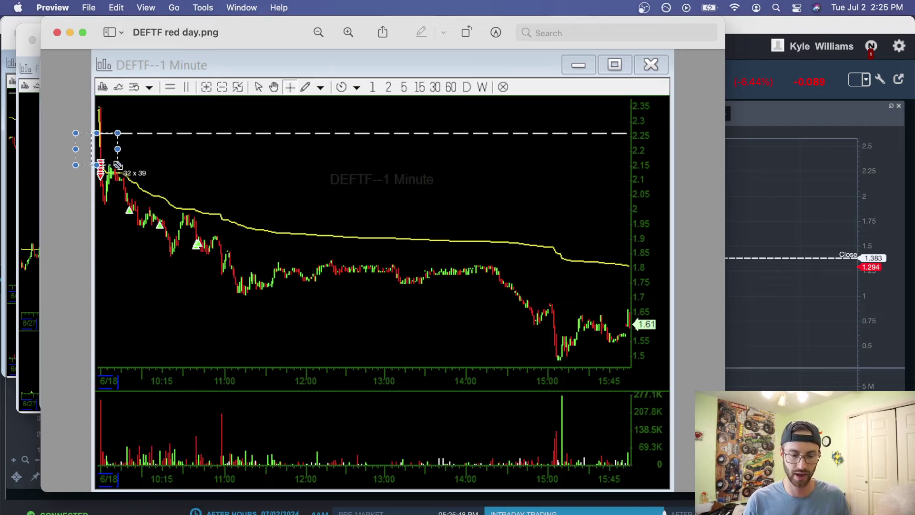
pyautogui.moveTo(227, 279); pyautogui.dragTo(347, 332)
pyautogui.click(439, 321)
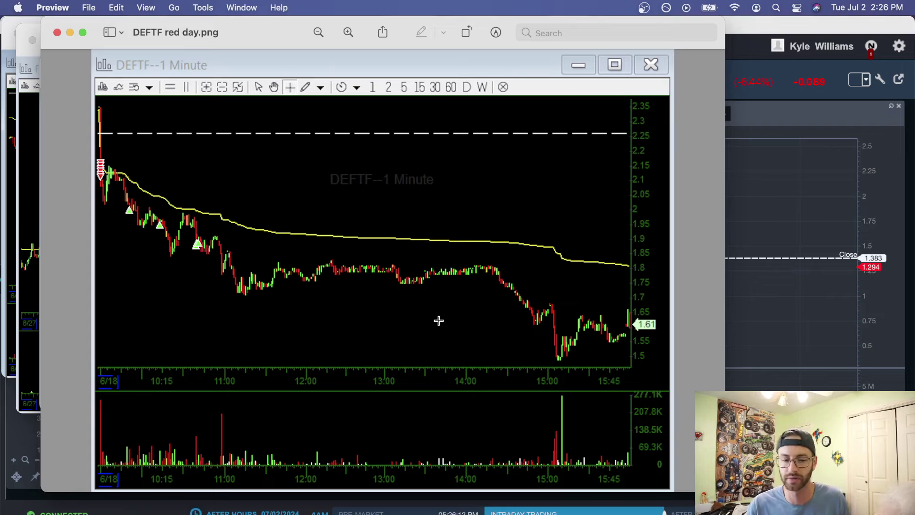
# - Switch to StocksToTrade to view a wider DEFTF daily history, and in Excel select the June 17–21 results and their weekly P&L
pyautogui.click(829, 206)
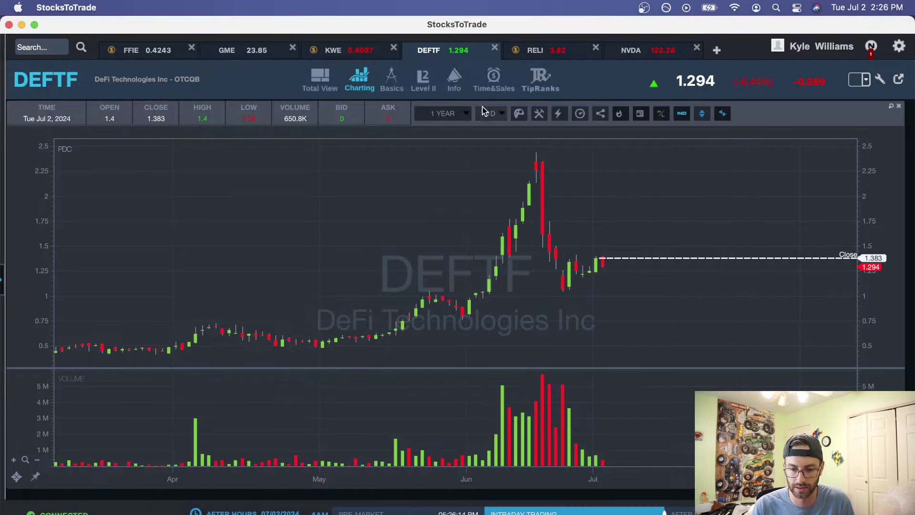
pyautogui.scroll(-3, 510, 269)
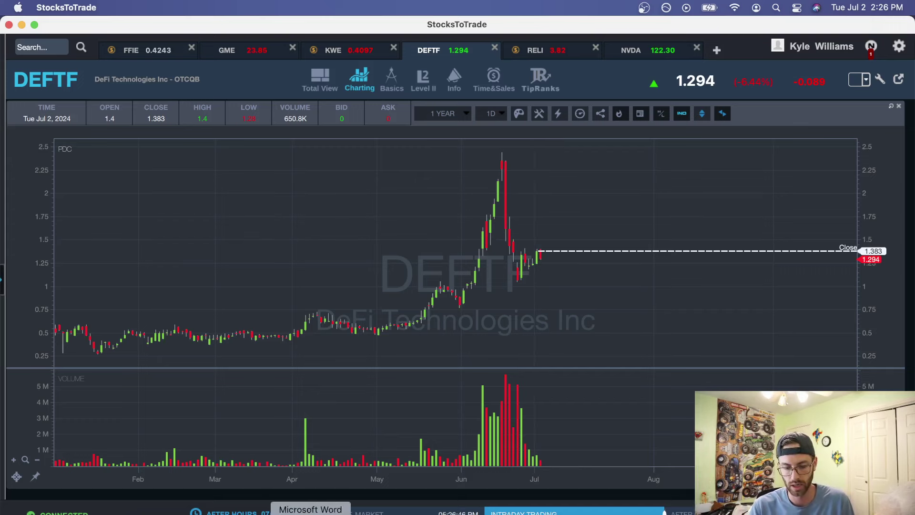
pyautogui.click(277, 513)
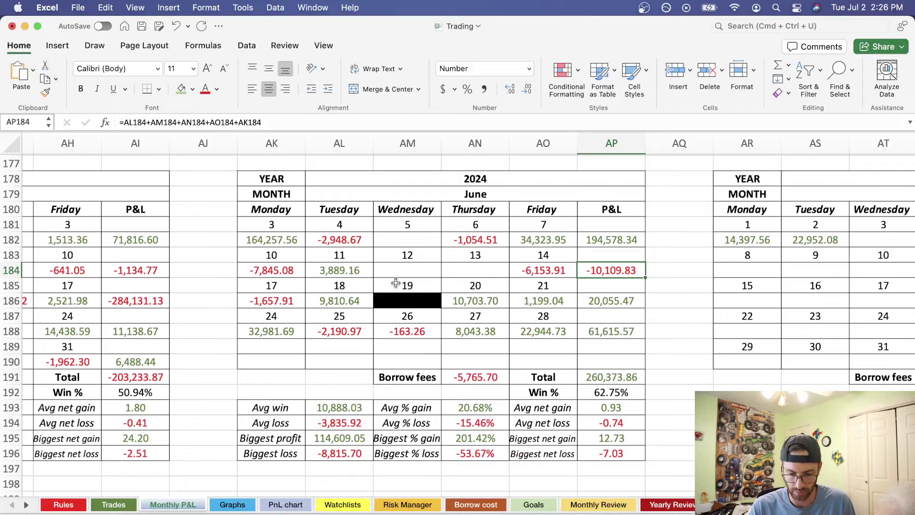
pyautogui.moveTo(285, 301); pyautogui.dragTo(544, 302)
pyautogui.click(604, 305)
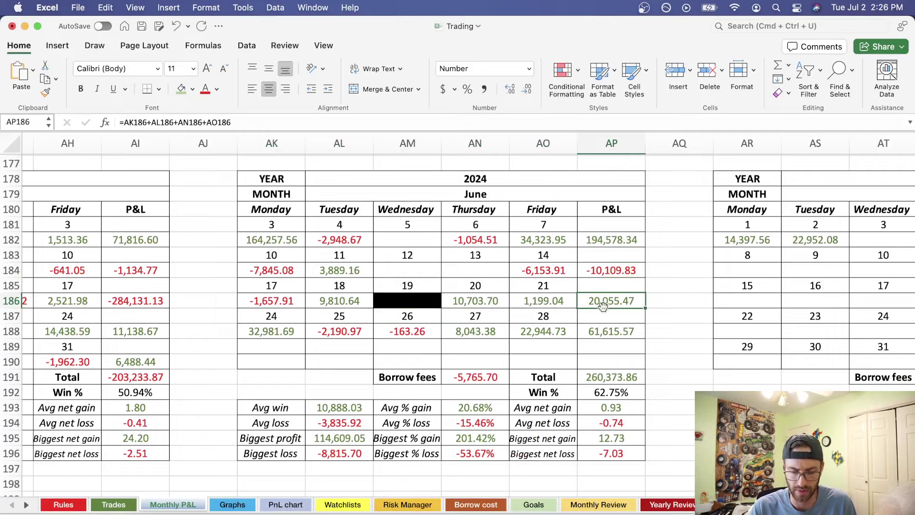
# - Switch back to StocksToTrade and show the RELI daily chart
pyautogui.click(329, 509)
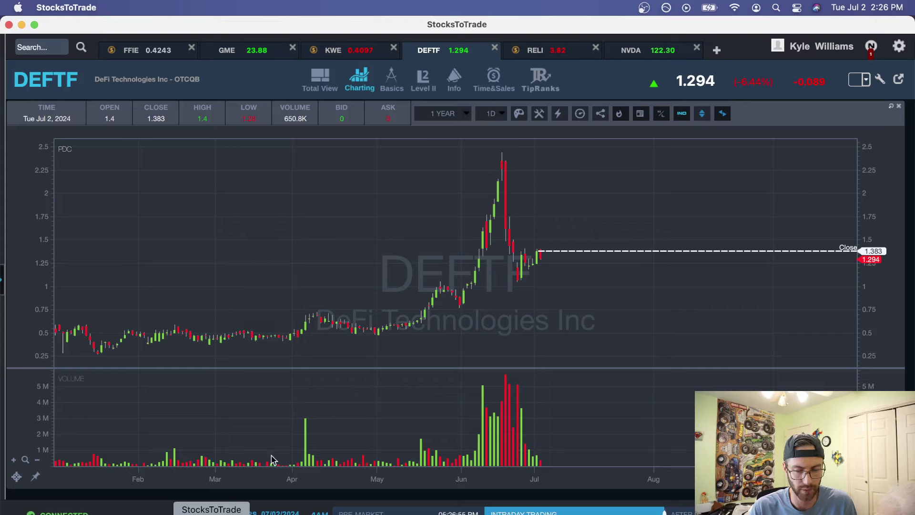
pyautogui.click(578, 51)
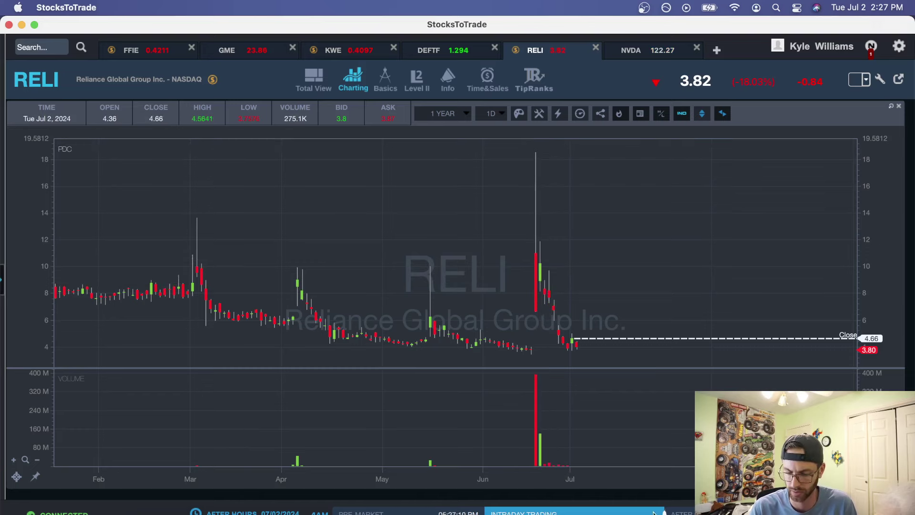
# - In Preview, close DEFTF red day.png, move FFIE finally.png out of the way and enlarge RELI gap n crap.png
pyautogui.press('super+Tab')
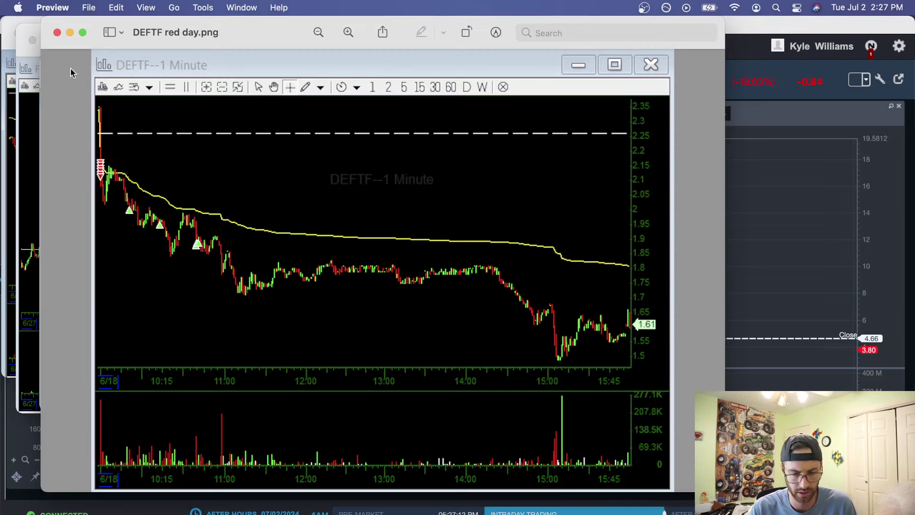
pyautogui.click(56, 32)
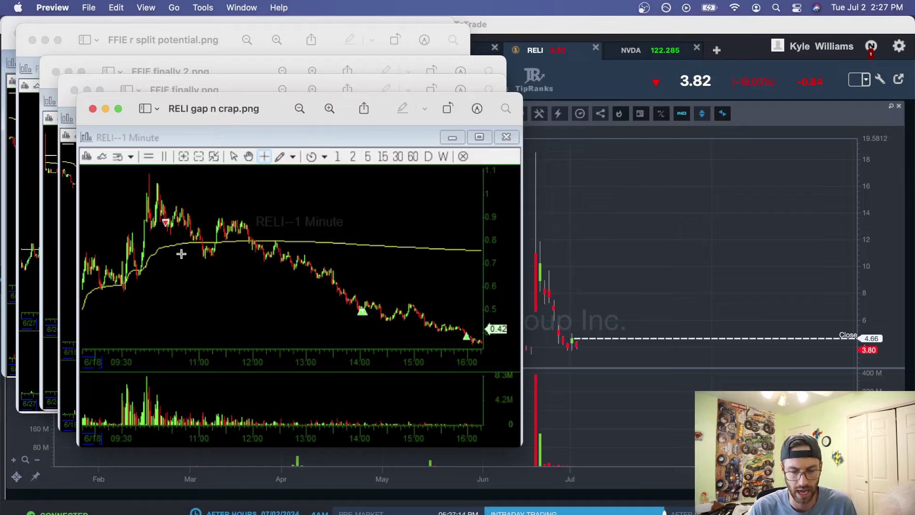
pyautogui.moveTo(207, 126); pyautogui.dragTo(164, 51)
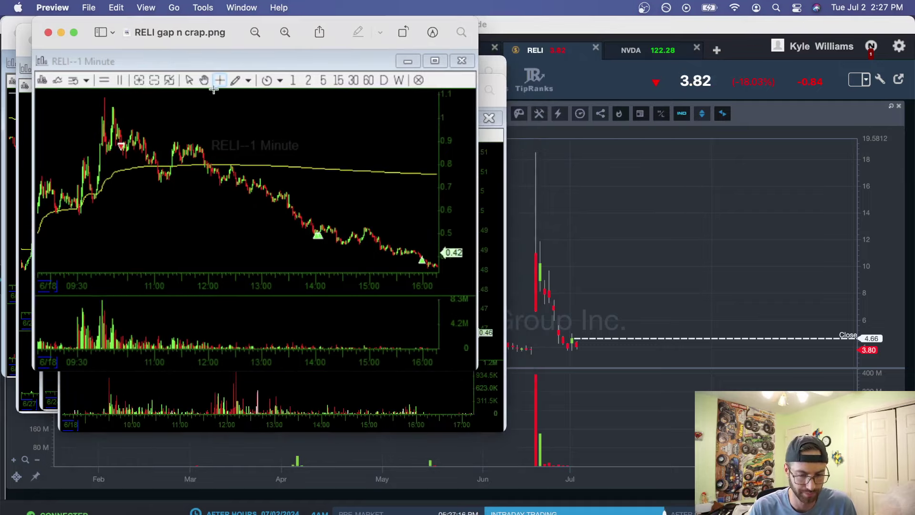
pyautogui.click(505, 431)
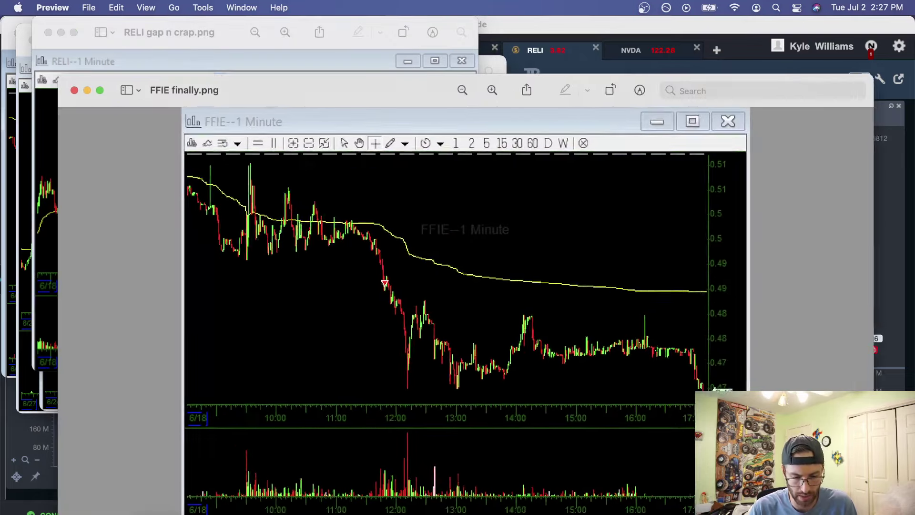
pyautogui.click(87, 92)
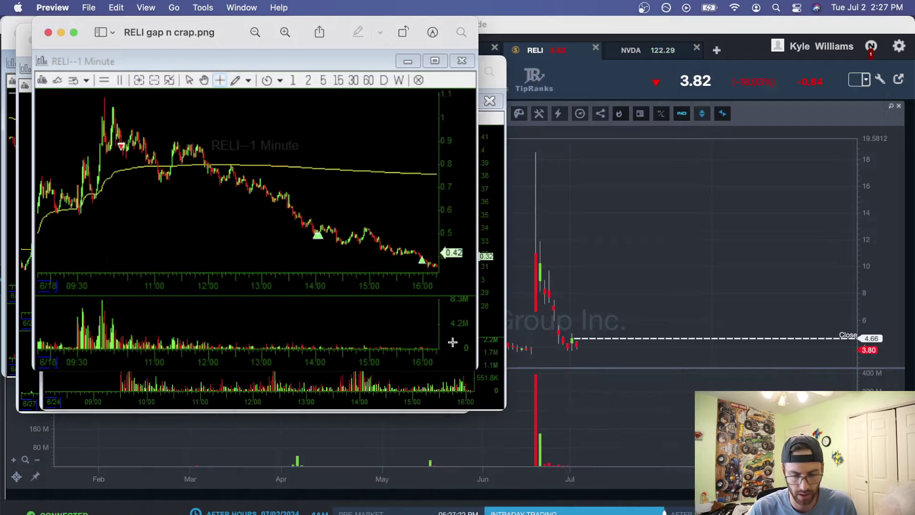
pyautogui.press('super+equal')
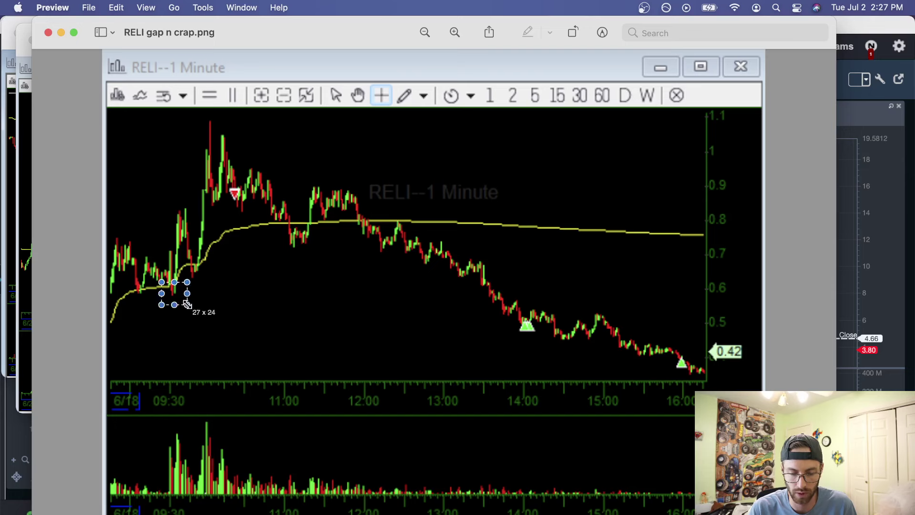
# - Outline the RELI dip before the morning spike, the red entry marker and the small bounce following it
pyautogui.moveTo(175, 252); pyautogui.dragTo(214, 280)
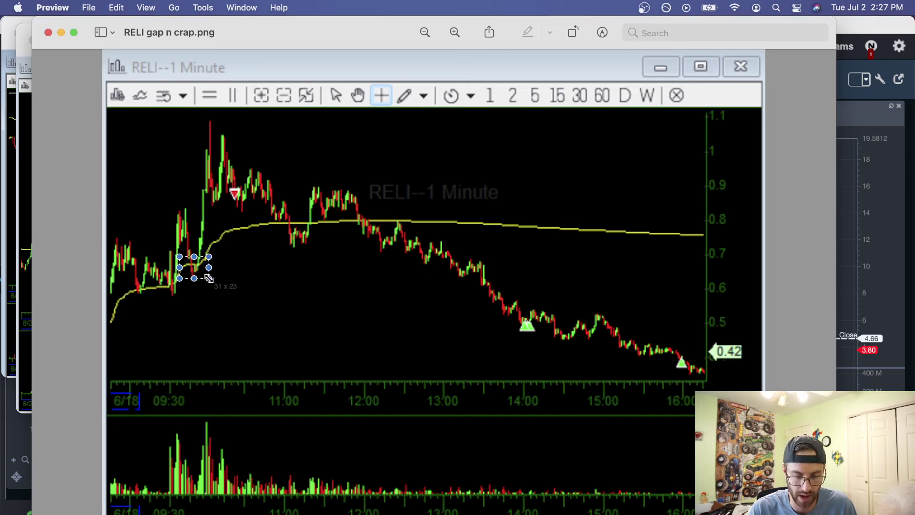
pyautogui.moveTo(204, 187); pyautogui.dragTo(250, 231)
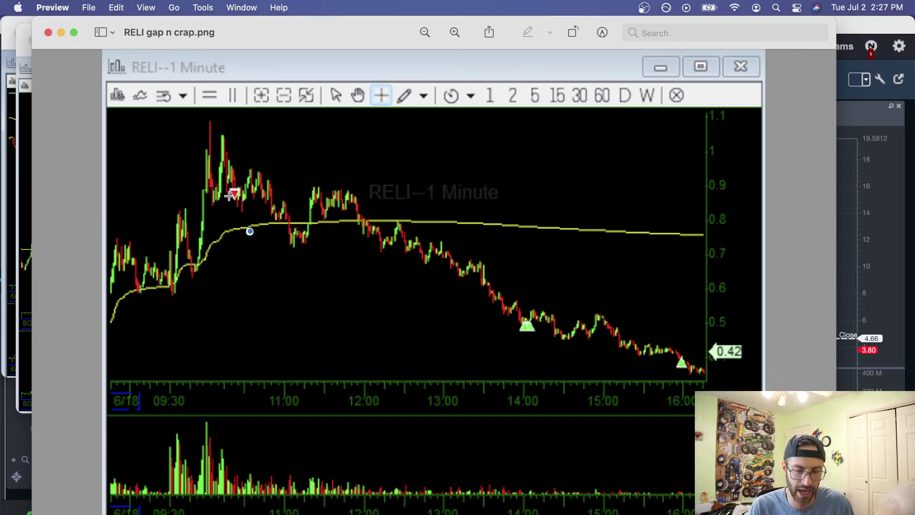
pyautogui.moveTo(229, 195); pyautogui.dragTo(261, 220)
pyautogui.click(261, 244)
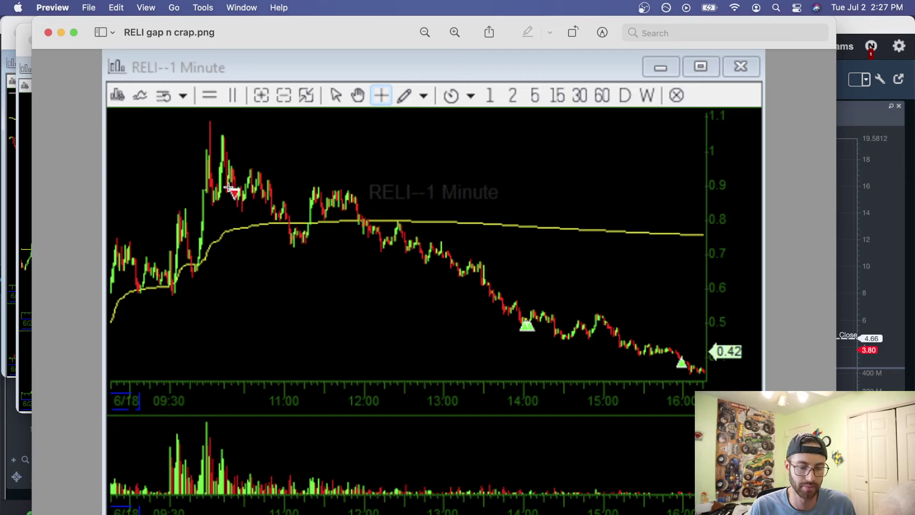
pyautogui.moveTo(227, 185); pyautogui.dragTo(259, 222)
pyautogui.moveTo(239, 164); pyautogui.dragTo(276, 200)
pyautogui.click(262, 233)
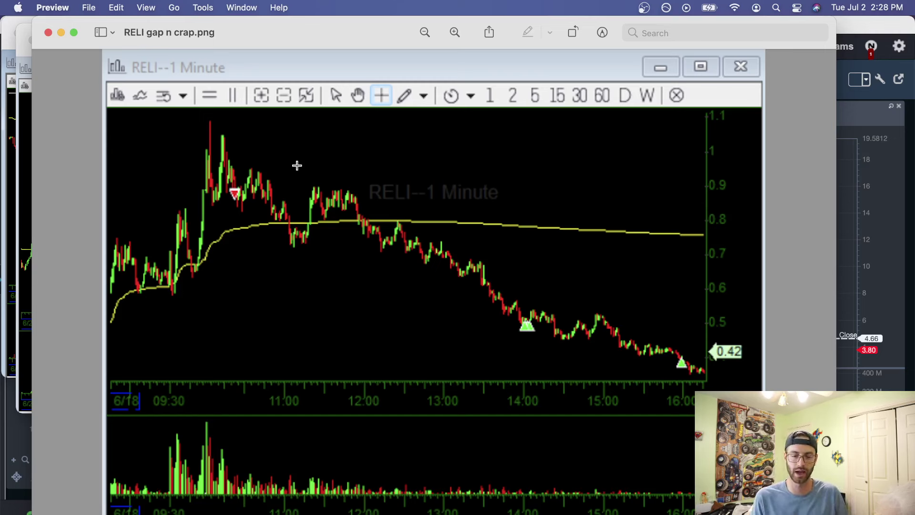
# - Outline the RELI decline after the entry and the rebound between 11:00 and 12:00 above the yellow line
pyautogui.moveTo(245, 167); pyautogui.dragTo(315, 246)
pyautogui.moveTo(300, 177); pyautogui.dragTo(383, 220)
pyautogui.click(325, 196)
pyautogui.moveTo(295, 179); pyautogui.dragTo(383, 221)
pyautogui.click(413, 213)
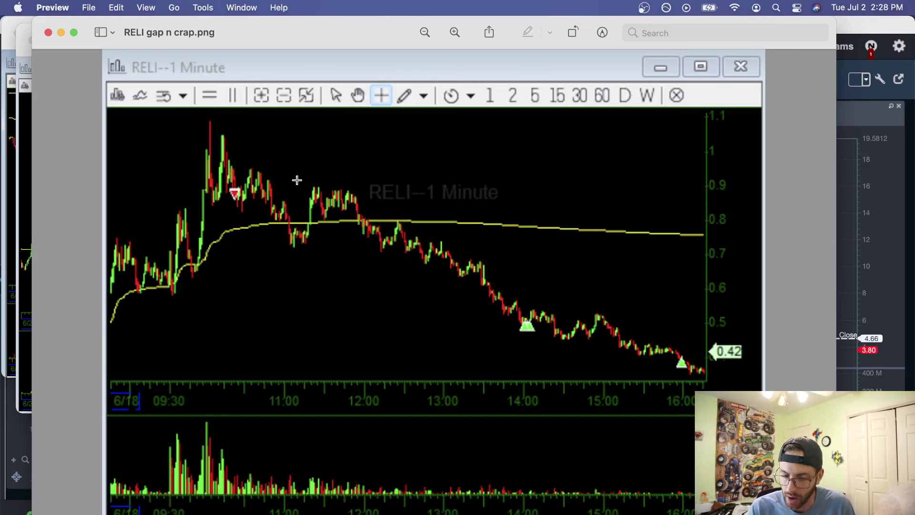
pyautogui.moveTo(297, 179); pyautogui.dragTo(389, 224)
pyautogui.click(404, 214)
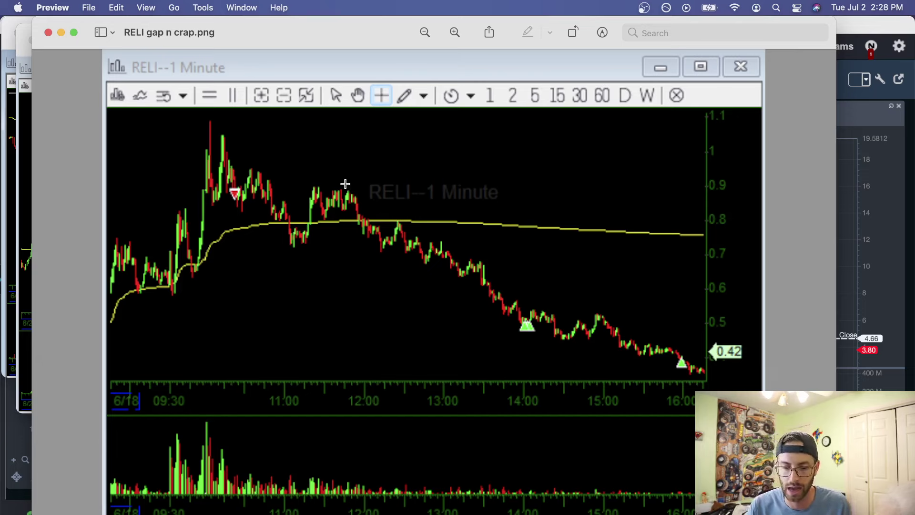
# - Outline the RELI fade from the 11:00 rebound down to the close
pyautogui.moveTo(294, 180); pyautogui.dragTo(666, 370)
pyautogui.click(444, 223)
pyautogui.click(564, 289)
pyautogui.click(458, 222)
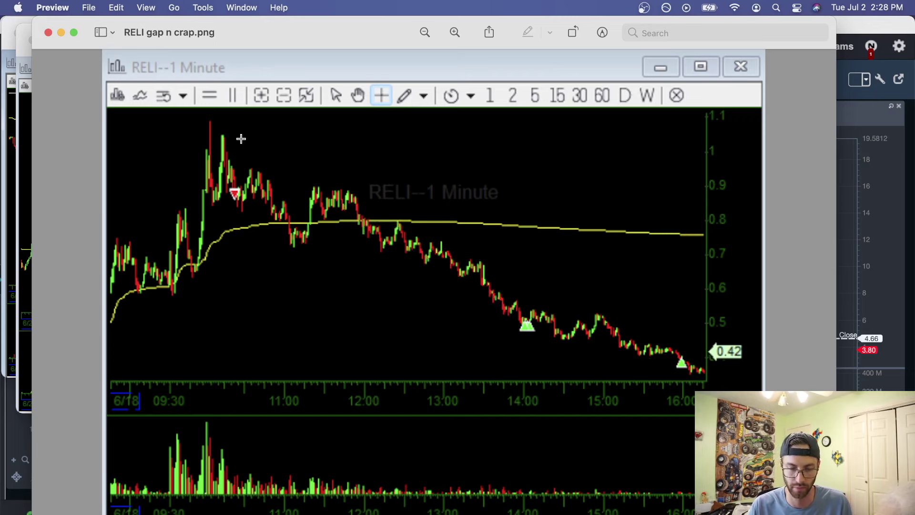
# - Outline the green RELI trade markers around 14:00 and 16:00
pyautogui.moveTo(506, 305); pyautogui.dragTo(577, 337)
pyautogui.click(666, 344)
pyautogui.moveTo(666, 344); pyautogui.dragTo(704, 371)
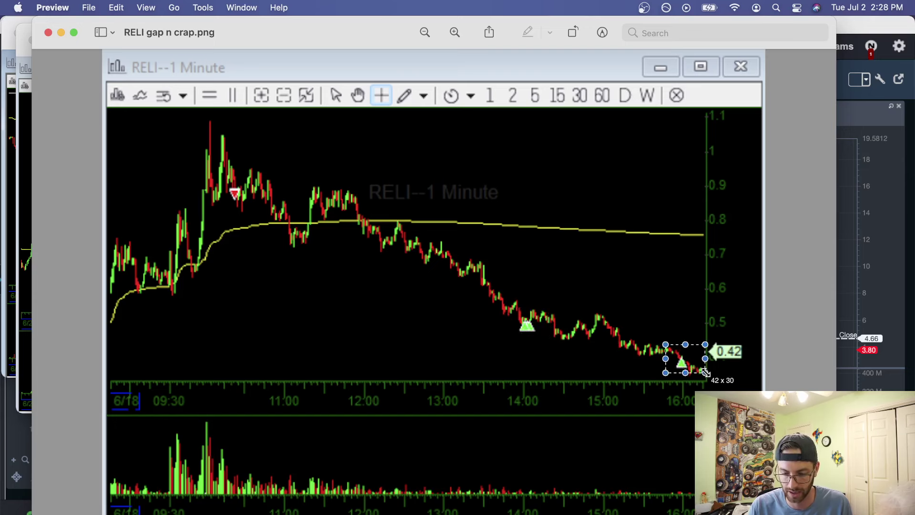
pyautogui.click(723, 370)
# - Switch to StocksToTrade, look up MGOL and set its chart to a 1 year range, focused on the May and June spikes
pyautogui.click(882, 260)
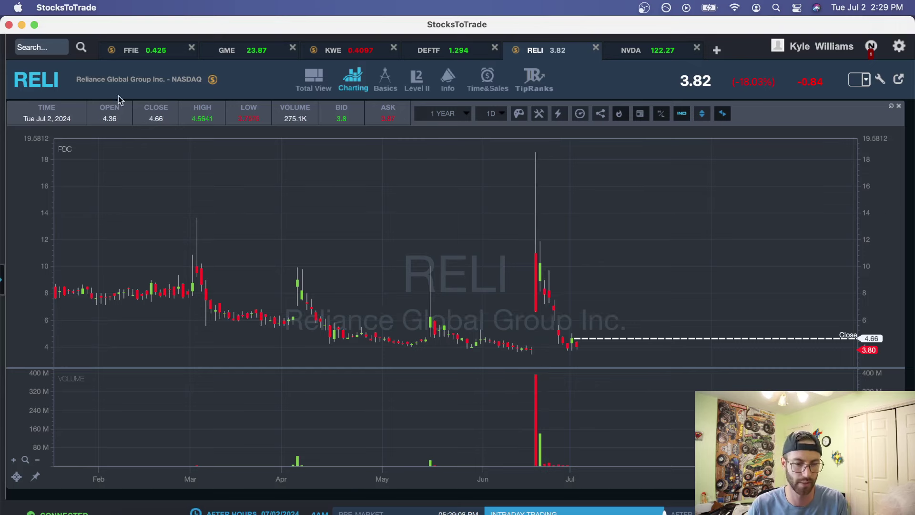
pyautogui.click(58, 47)
pyautogui.write('MGOL')
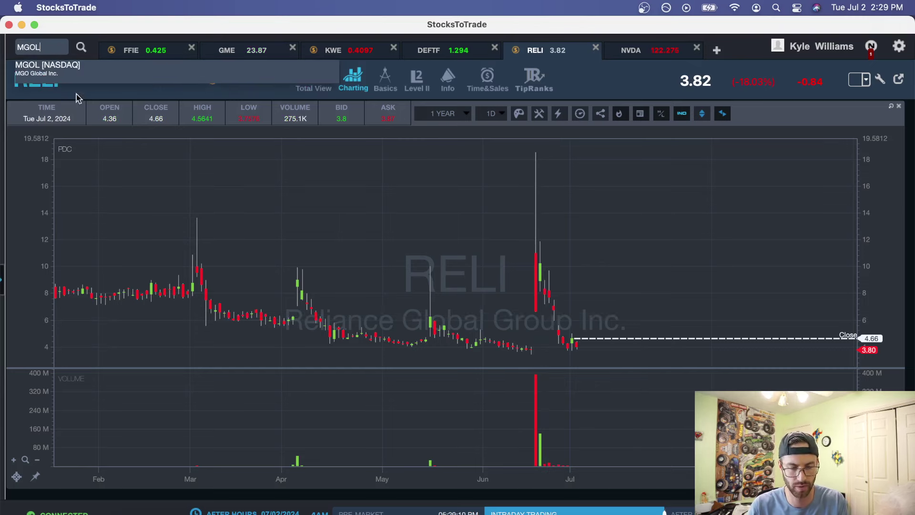
pyautogui.press('Return')
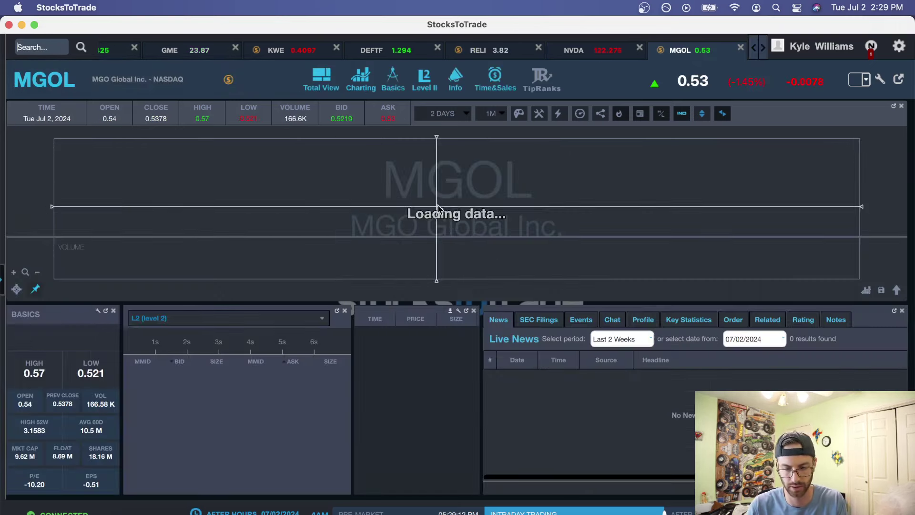
pyautogui.click(446, 113)
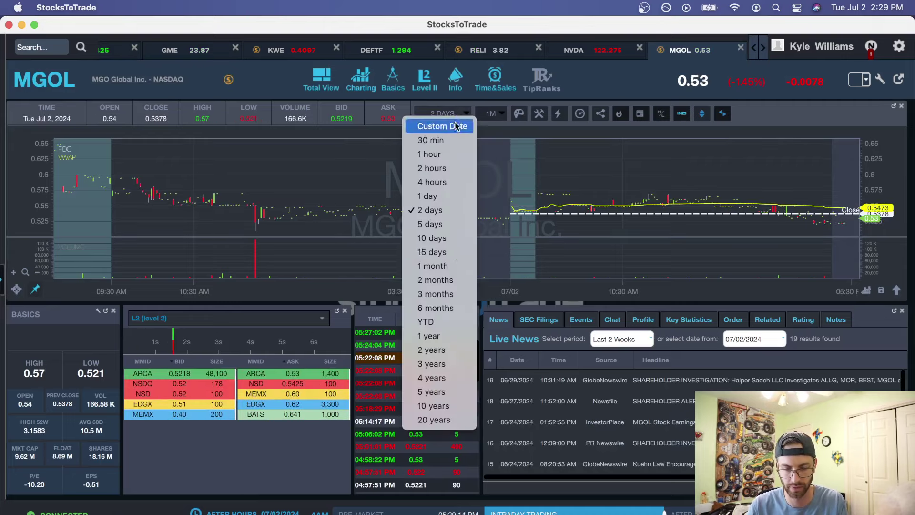
pyautogui.click(448, 335)
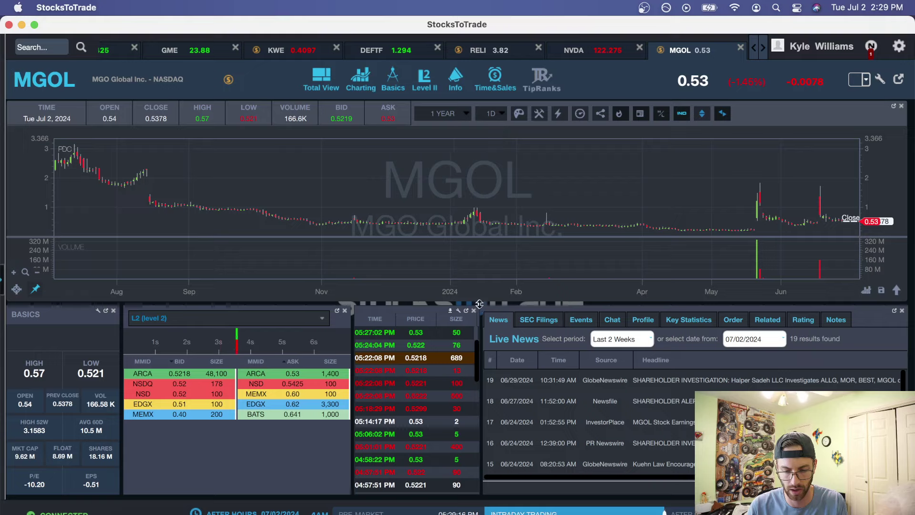
pyautogui.scroll(6, 656, 344)
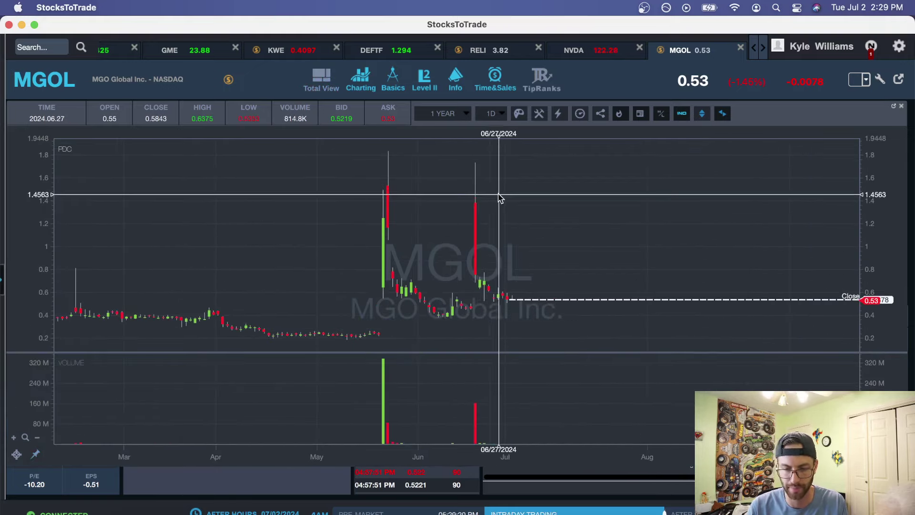
# - Show the NVDA daily chart and close the MGOL chart
pyautogui.click(612, 58)
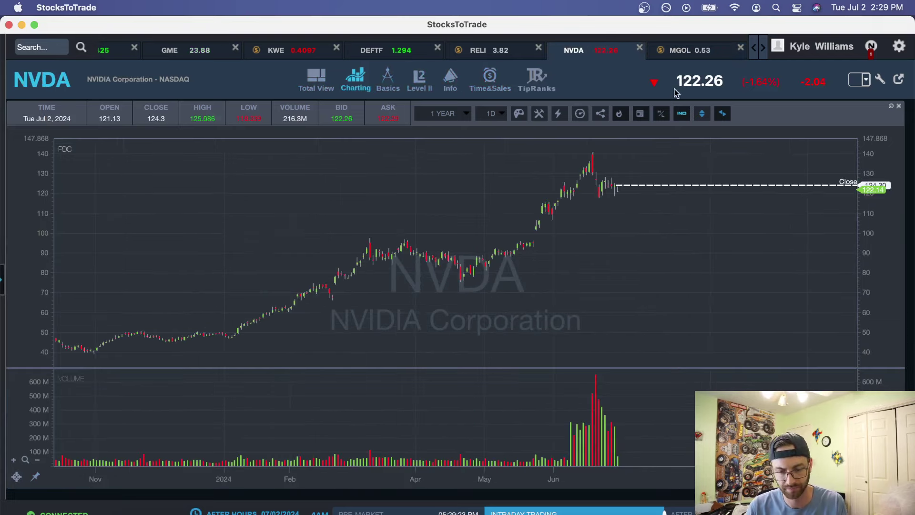
pyautogui.click(742, 49)
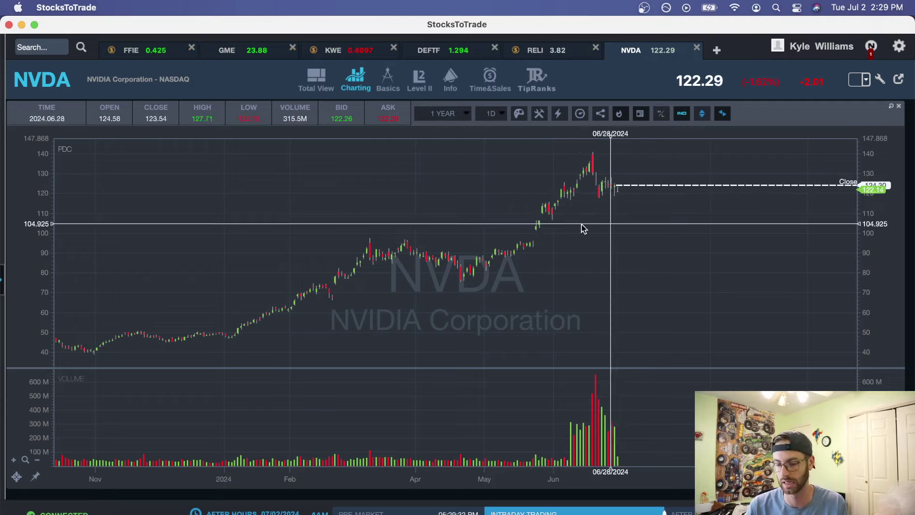
# - Set the NVDA daily chart to a 3 year range and examine the climb from February to early July 2024
pyautogui.scroll(2, 547, 238)
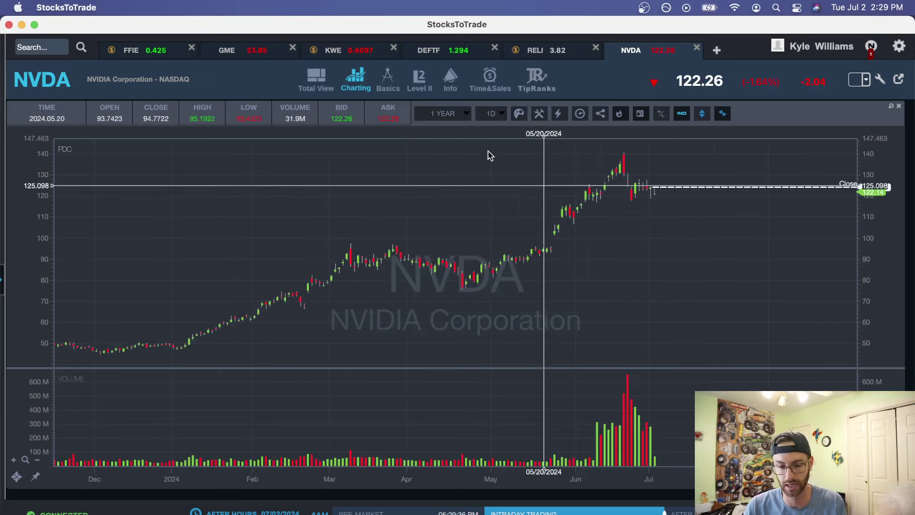
pyautogui.click(453, 115)
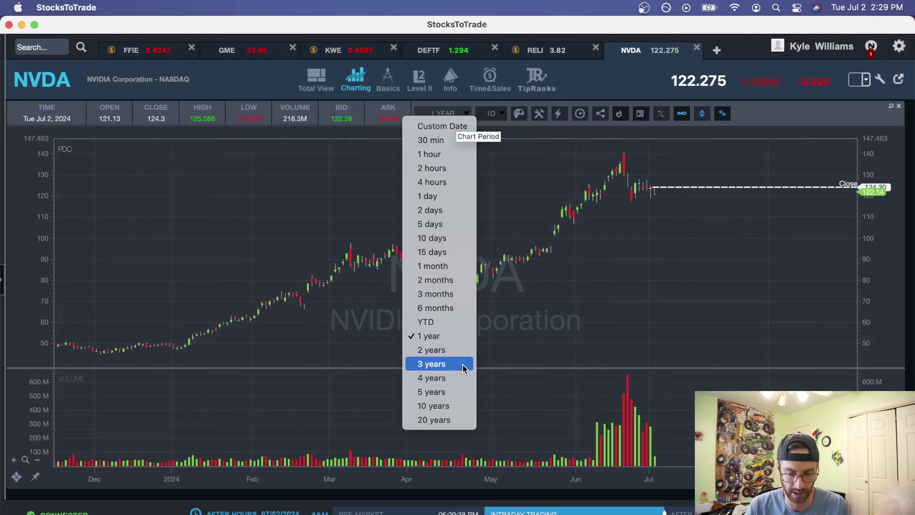
pyautogui.click(464, 369)
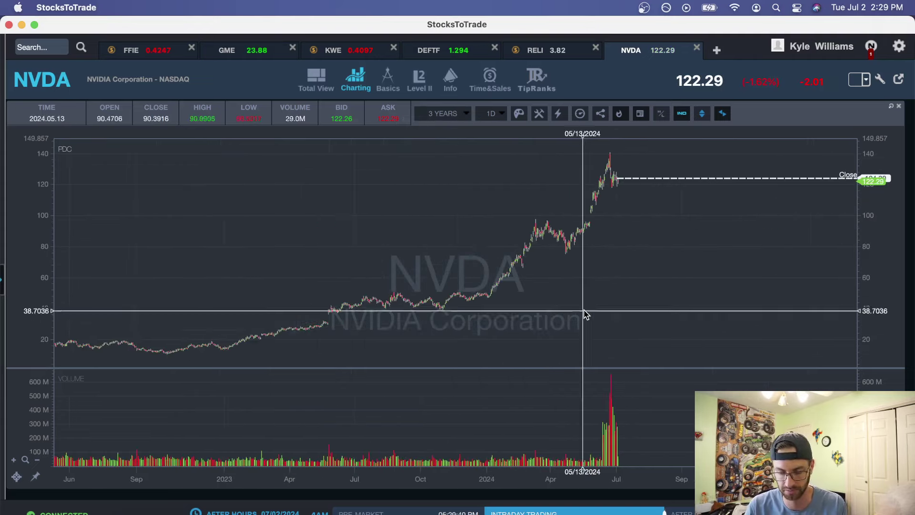
pyautogui.scroll(2, 586, 314)
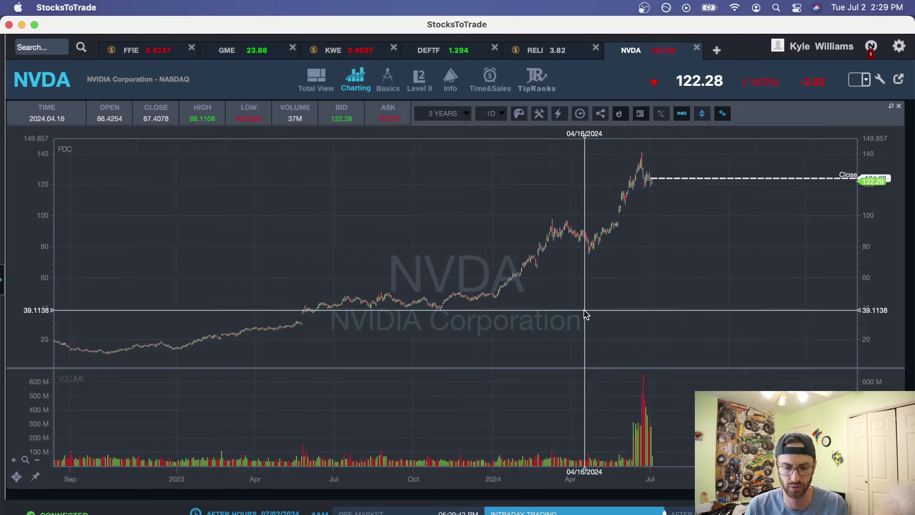
pyautogui.moveTo(652, 265); pyautogui.dragTo(547, 281)
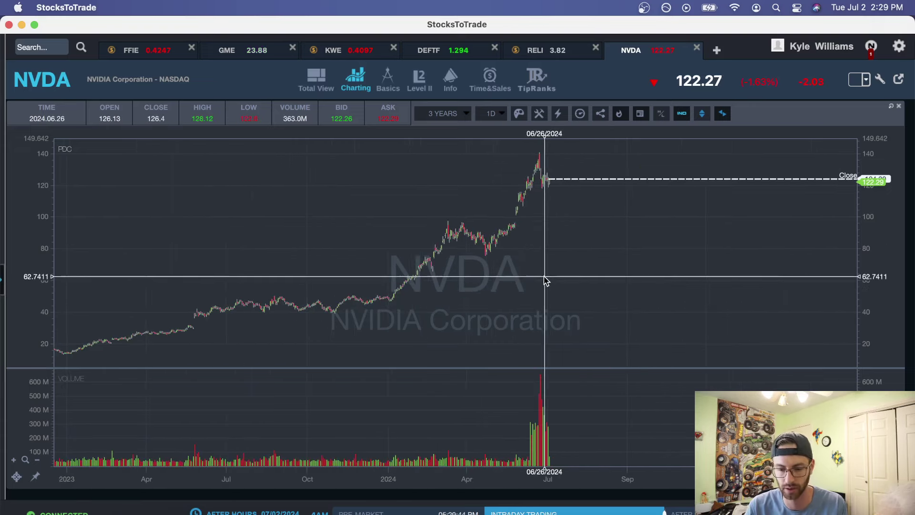
pyautogui.scroll(5, 547, 281)
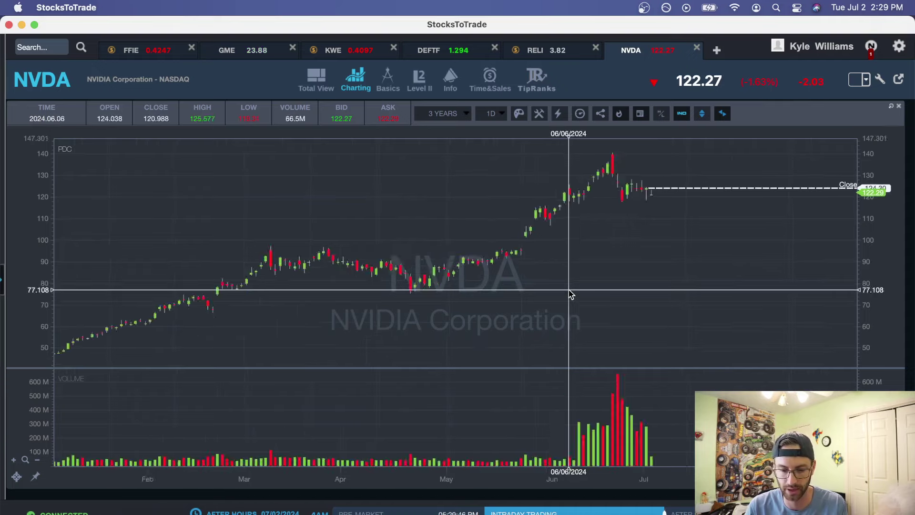
pyautogui.hscroll(2, 480, 250)
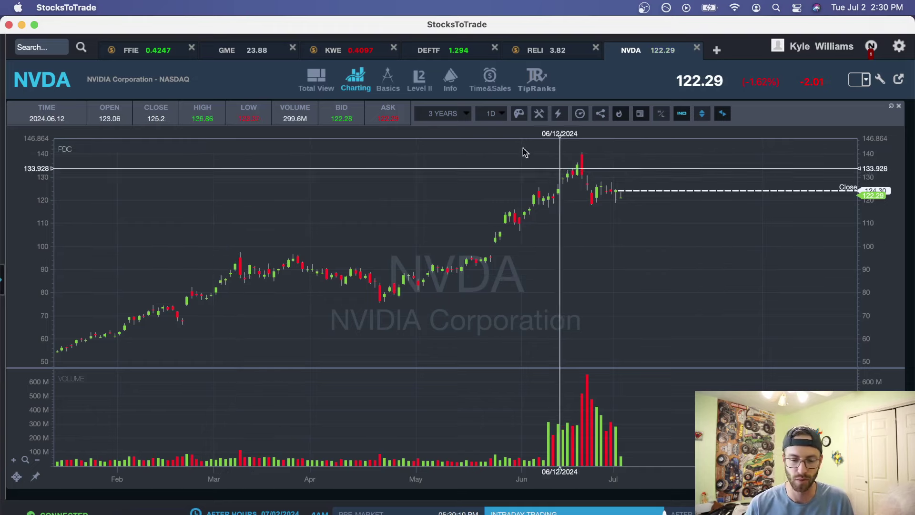
# - Set the NVDA chart to 15 days with 1-minute candles and focus it on the June 20, 2024 session
pyautogui.click(441, 114)
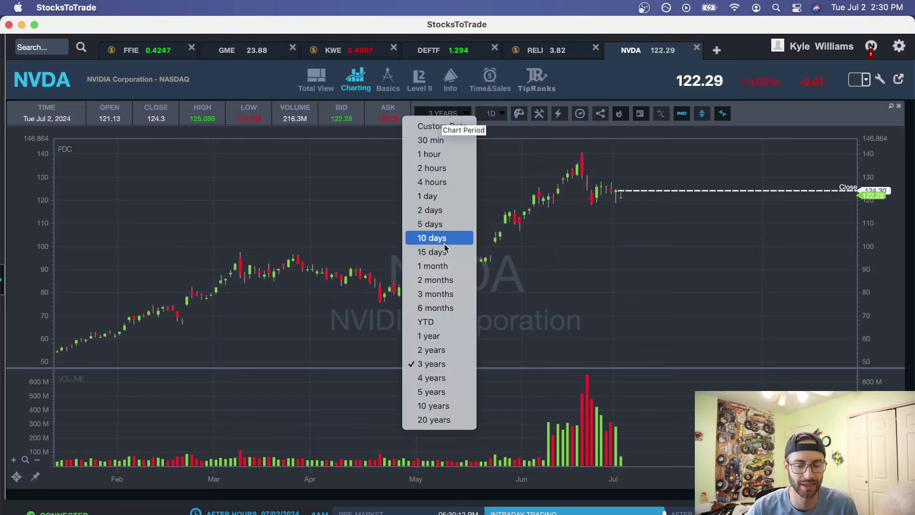
pyautogui.click(495, 147)
pyautogui.click(491, 114)
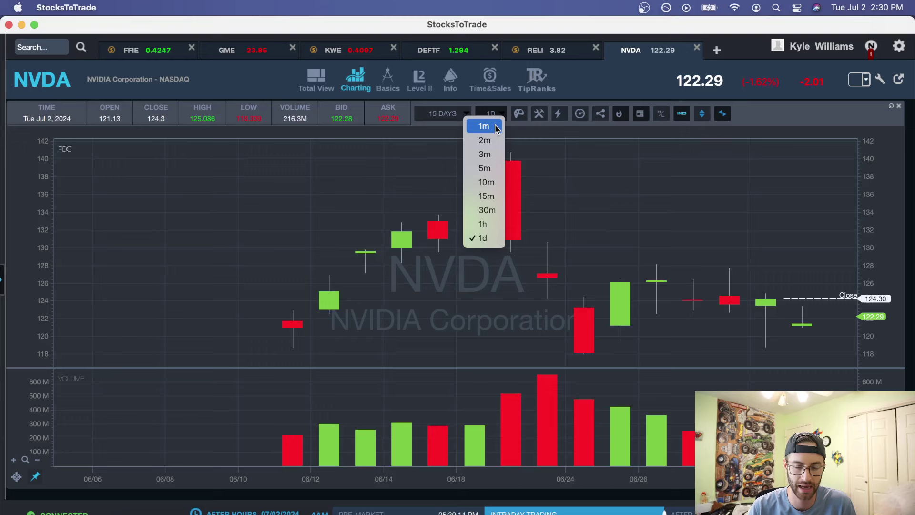
pyautogui.click(495, 125)
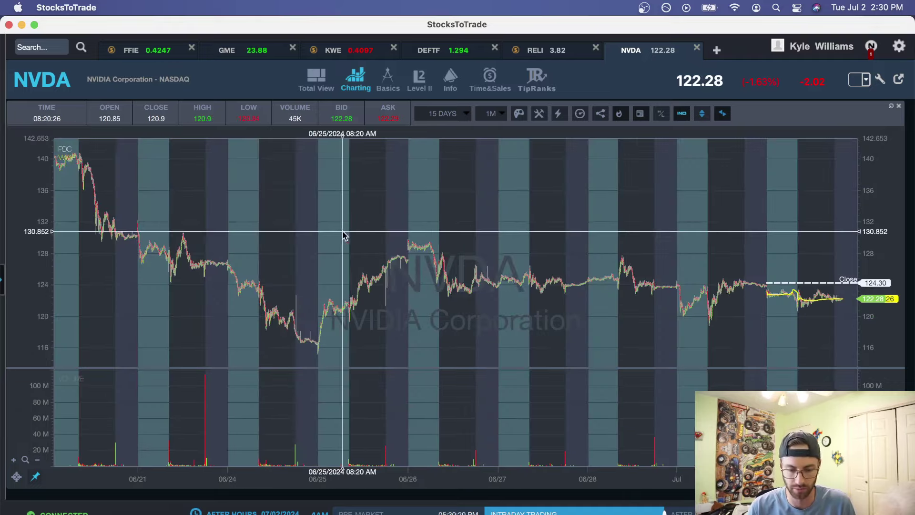
pyautogui.moveTo(343, 233); pyautogui.dragTo(533, 247)
pyautogui.scroll(10, 453, 242)
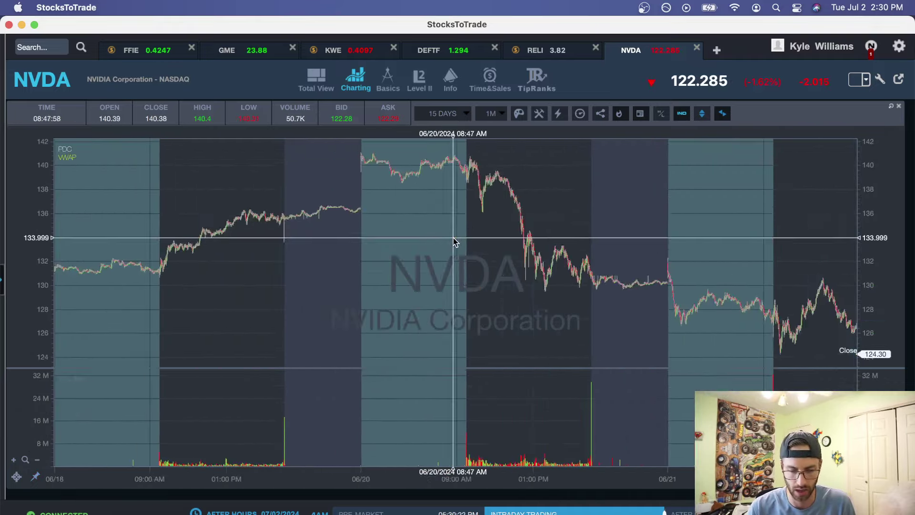
pyautogui.scroll(4, 522, 238)
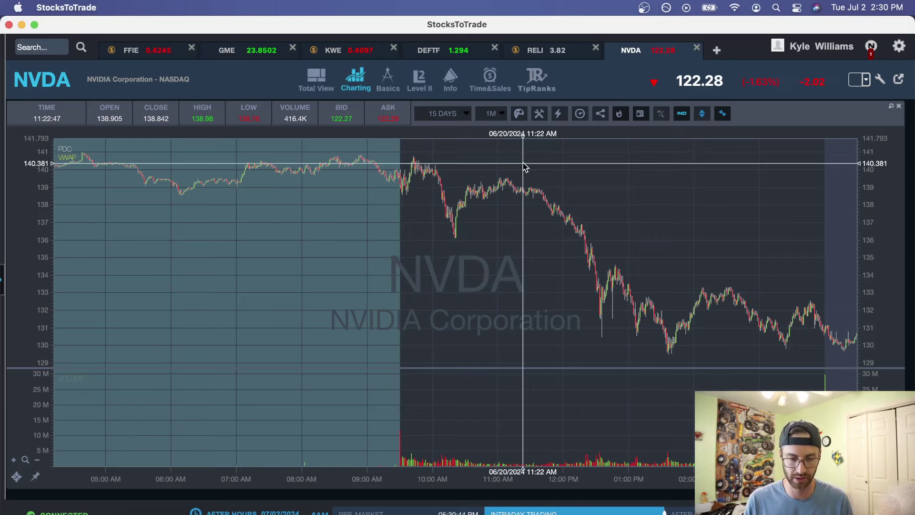
# - Look up TSLA and show its Total View with the chart pane enlarged
pyautogui.click(51, 53)
pyautogui.write('TSLA')
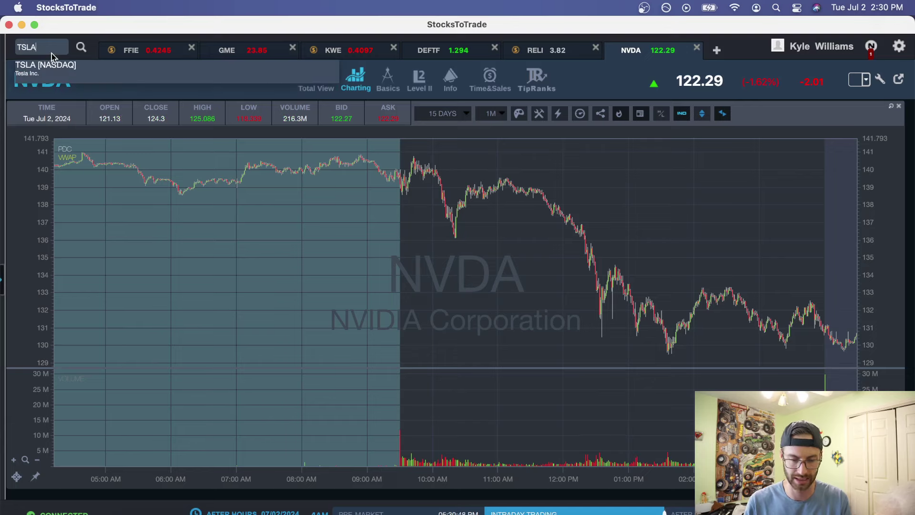
pyautogui.press('Return')
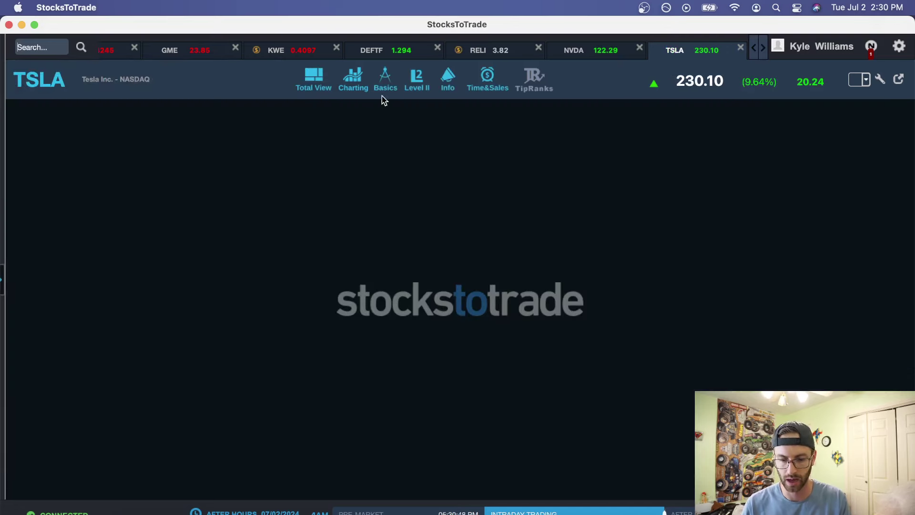
pyautogui.click(313, 82)
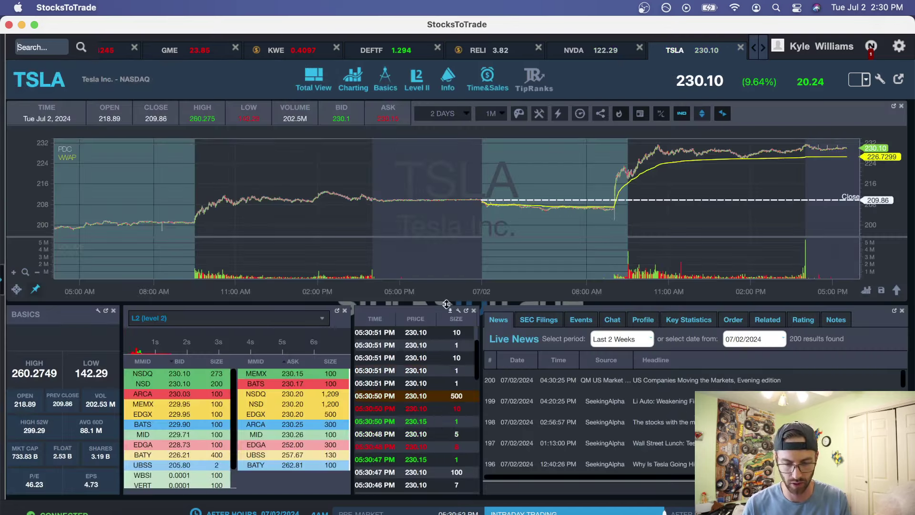
pyautogui.doubleClick(486, 153)
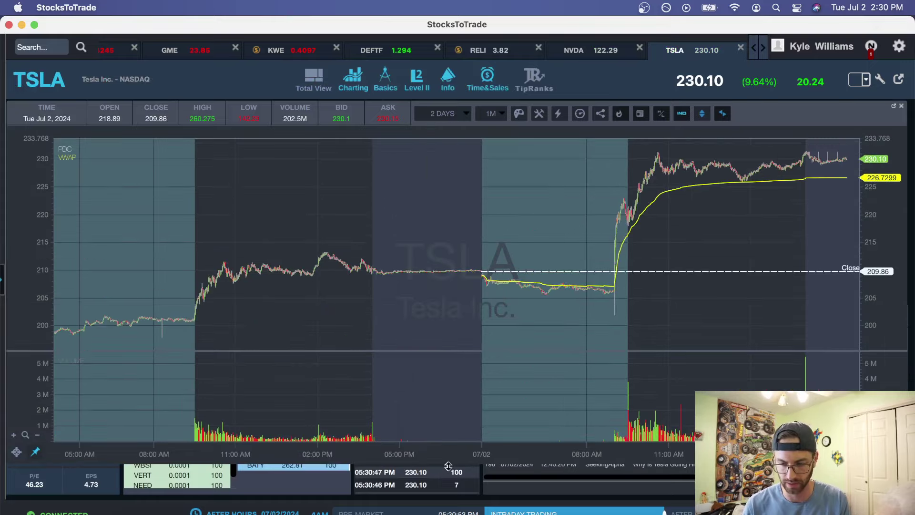
# - Set the TSLA chart to a 5 year range, examine the 2020 to 2021 price action, and close the TSLA chart
pyautogui.click(453, 115)
pyautogui.click(443, 392)
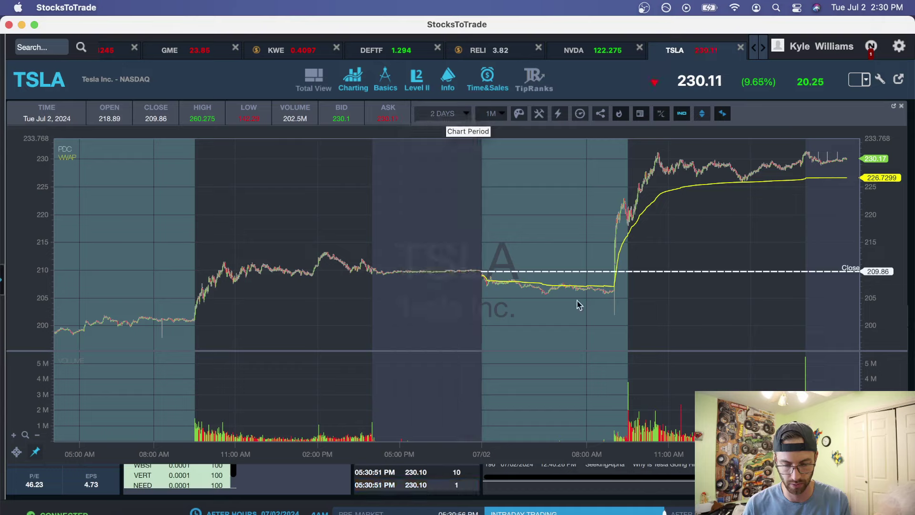
pyautogui.scroll(3, 564, 283)
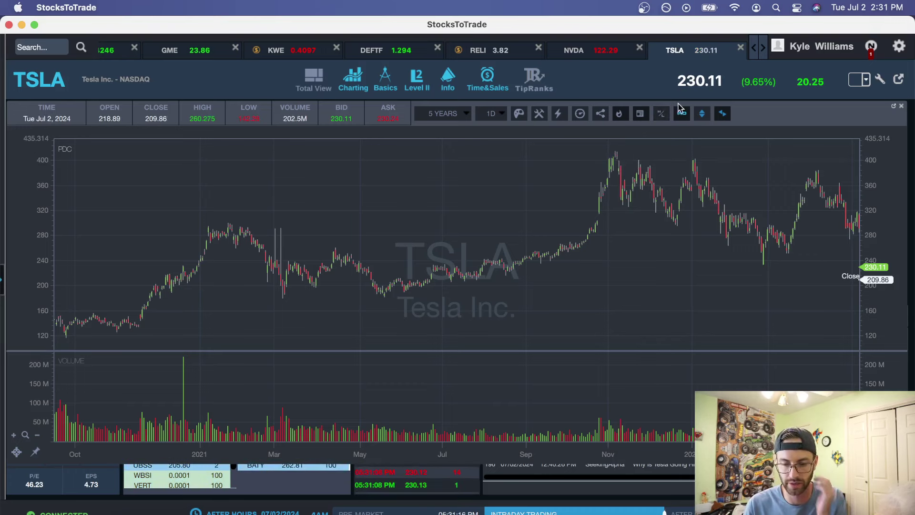
pyautogui.click(742, 49)
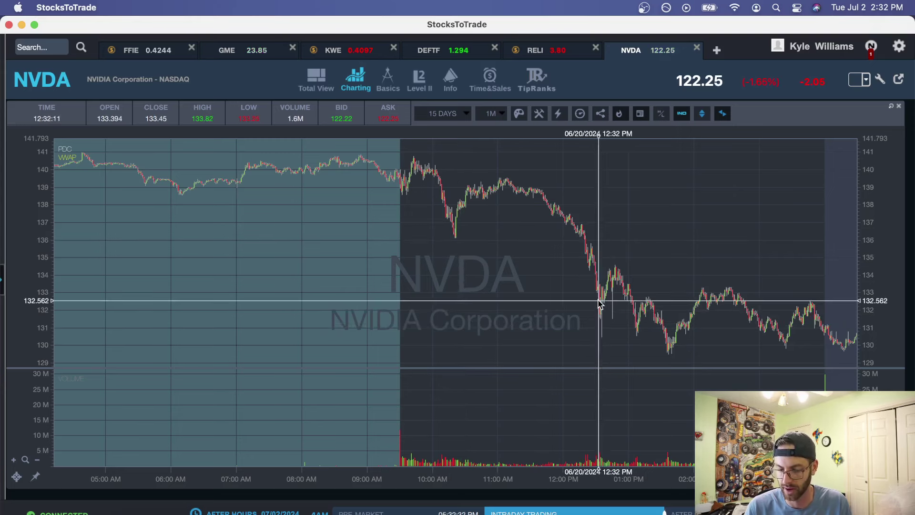
# - Examine NVDA's 1-minute decline from June 20 through June 24, 2024
pyautogui.moveTo(680, 286); pyautogui.dragTo(513, 302)
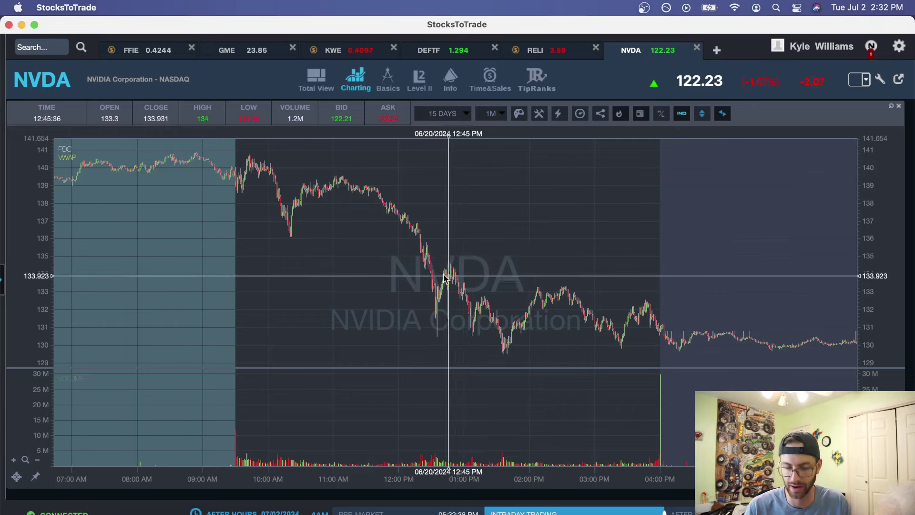
pyautogui.hscroll(1, 733, 316)
pyautogui.scroll(-10, 733, 316)
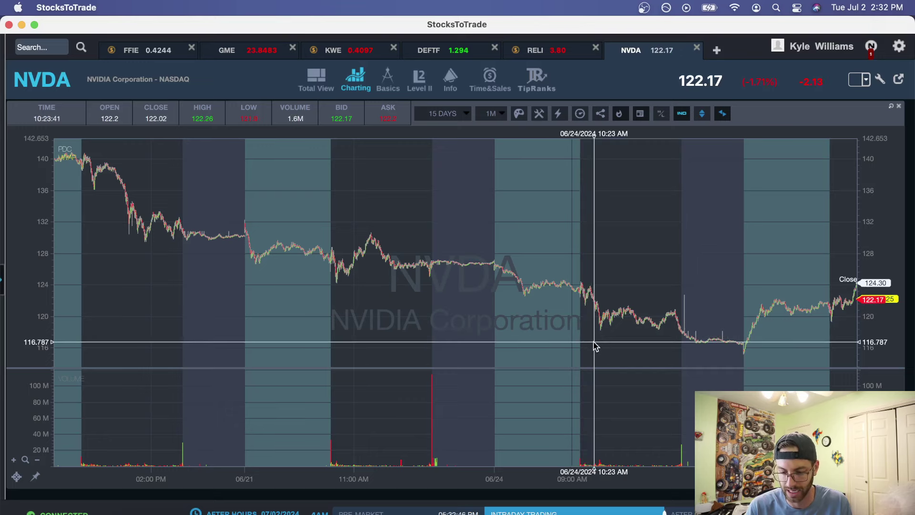
pyautogui.hscroll(-3, 568, 286)
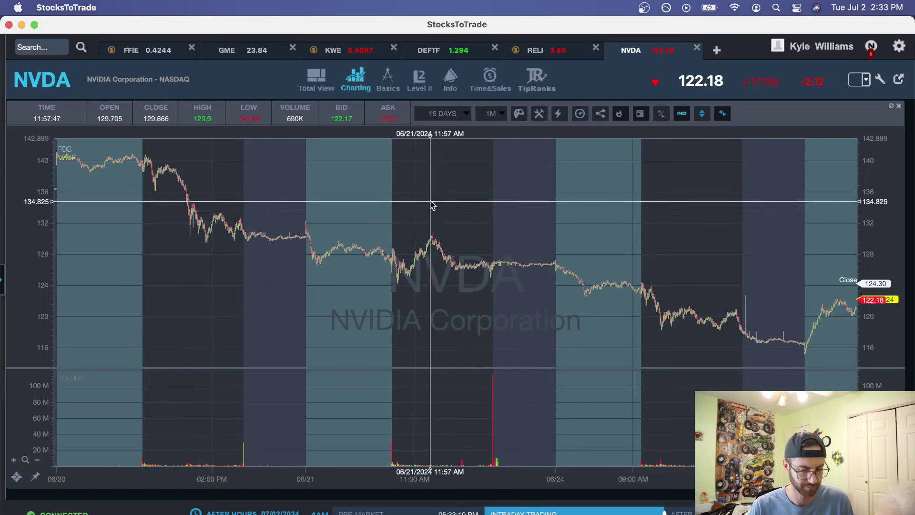
# - Switch to the Excel Monthly P&L sheet and select the daily results for June 24 to 28, 2024, followed by that week's P&L total
pyautogui.click(261, 514)
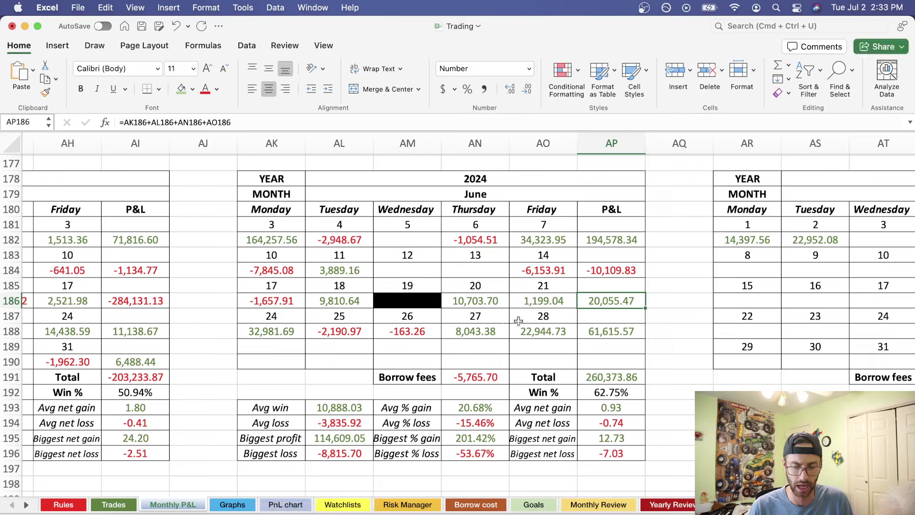
pyautogui.click(690, 303)
pyautogui.moveTo(288, 334); pyautogui.dragTo(521, 335)
pyautogui.click(612, 333)
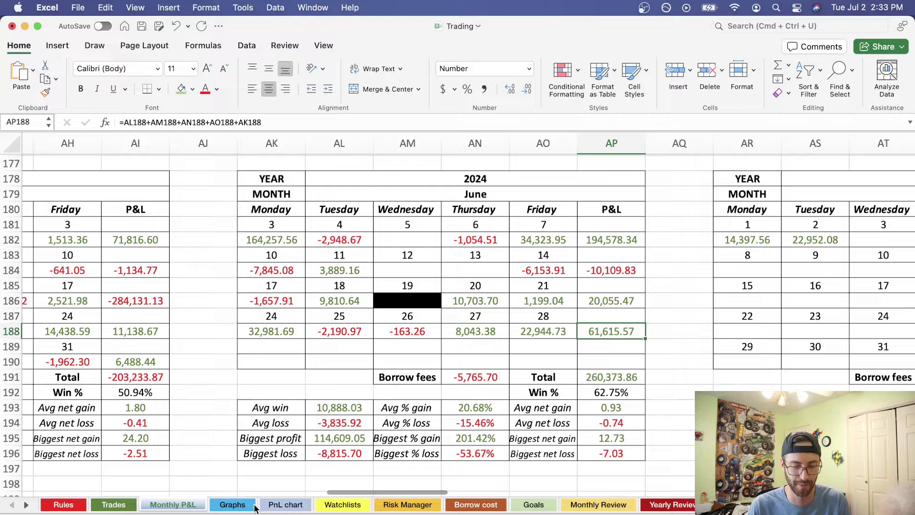
# - Switch back to StocksToTrade and examine the FFIE 1-minute chart from June 3 through June 17, 2024
pyautogui.click(196, 508)
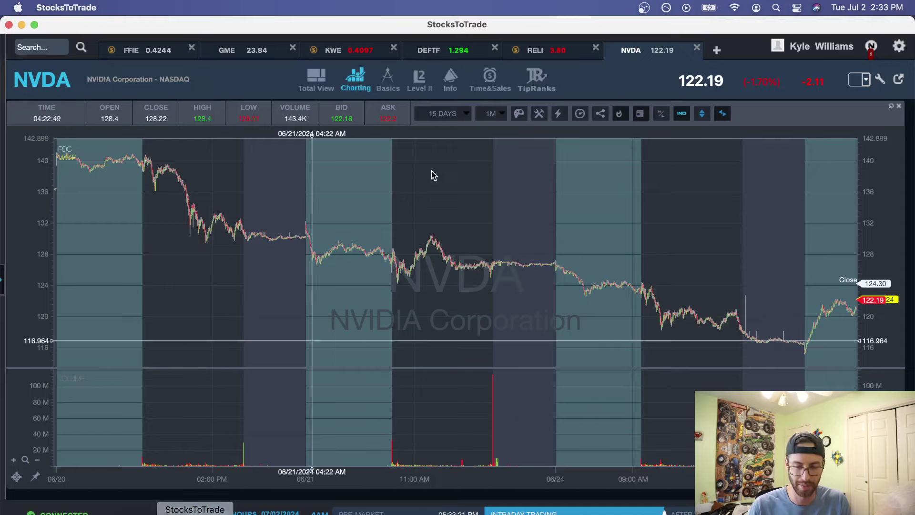
pyautogui.click(157, 51)
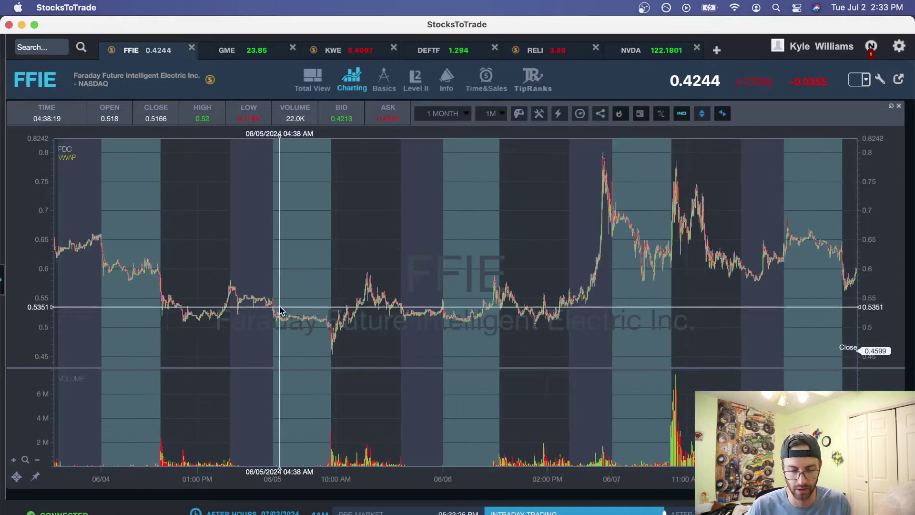
pyautogui.moveTo(278, 306); pyautogui.dragTo(431, 307)
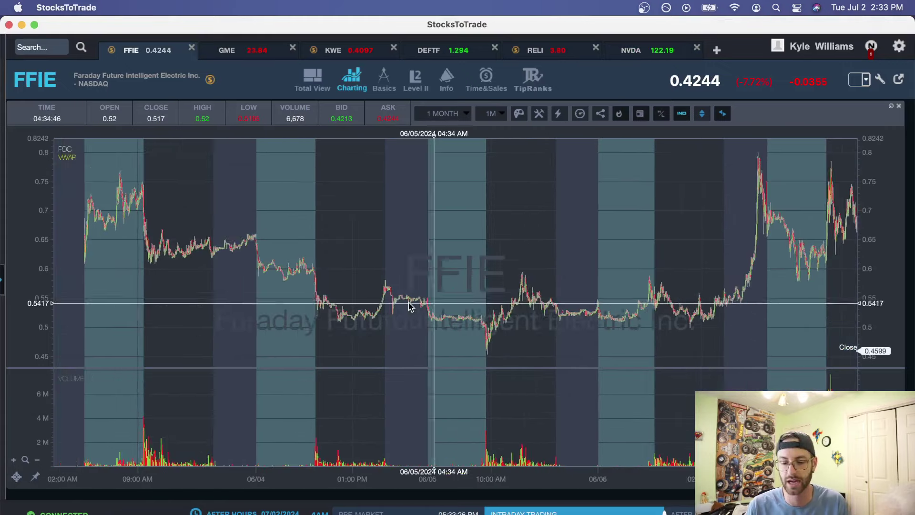
pyautogui.moveTo(582, 307); pyautogui.dragTo(415, 307)
pyautogui.moveTo(627, 295); pyautogui.dragTo(509, 292)
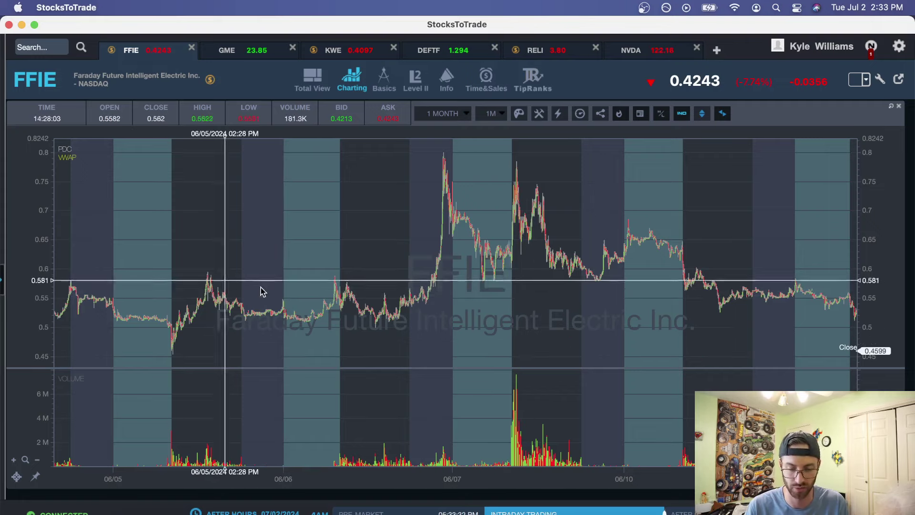
pyautogui.moveTo(536, 321); pyautogui.dragTo(268, 321)
pyautogui.moveTo(587, 276); pyautogui.dragTo(388, 271)
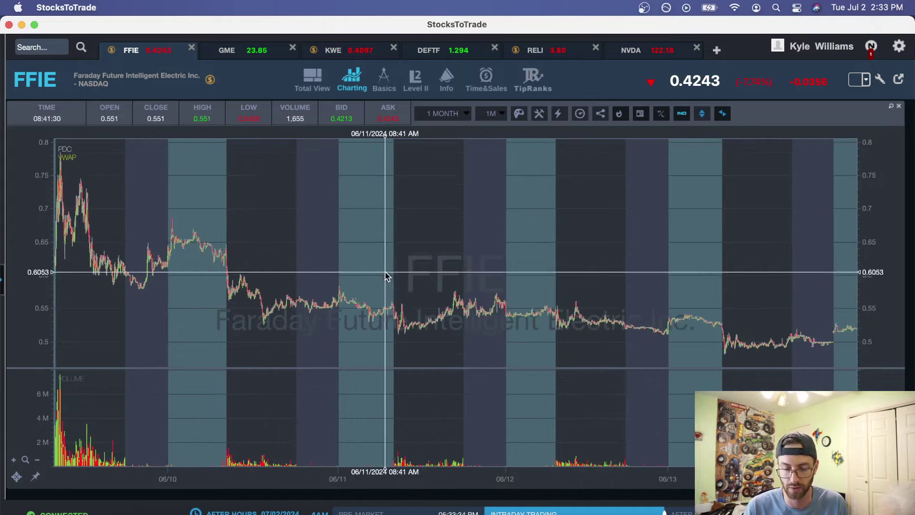
pyautogui.moveTo(605, 263); pyautogui.dragTo(460, 270)
pyautogui.moveTo(578, 264); pyautogui.dragTo(511, 259)
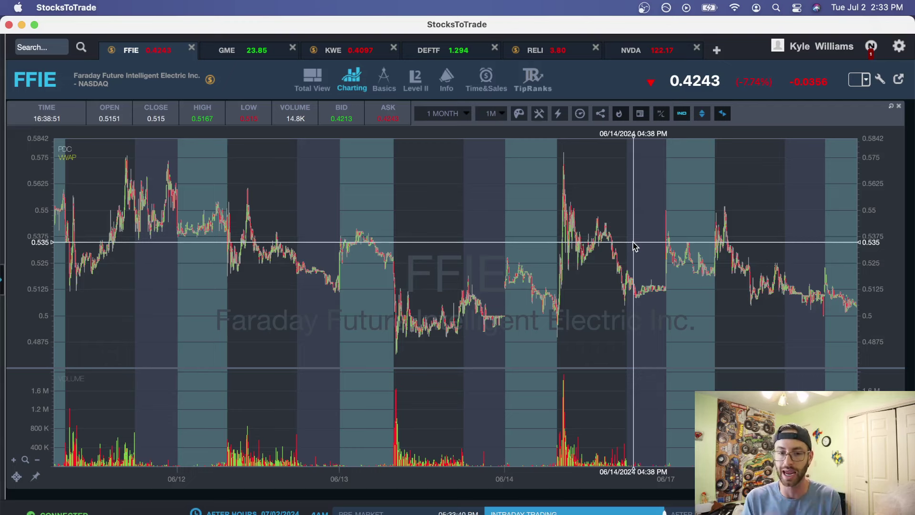
# - Examine FFIE's June 13, 2024 session up close and its price action from June 14 to June 20
pyautogui.hscroll(5, 605, 259)
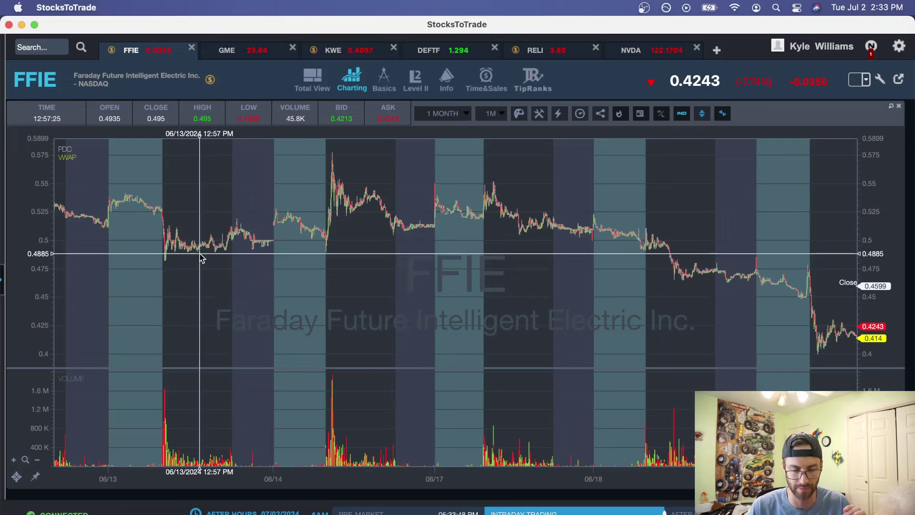
pyautogui.scroll(5, 400, 291)
pyautogui.scroll(3, 400, 292)
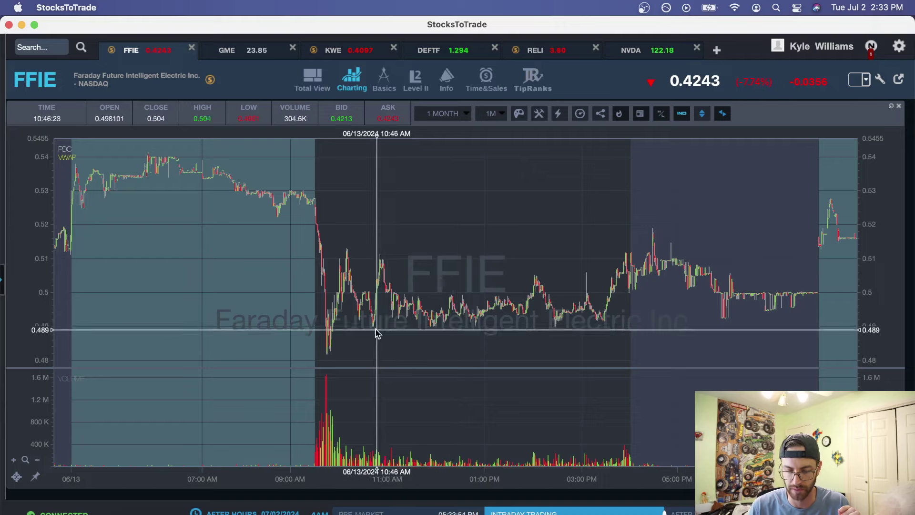
pyautogui.hscroll(-3, 590, 333)
pyautogui.scroll(-5, 591, 329)
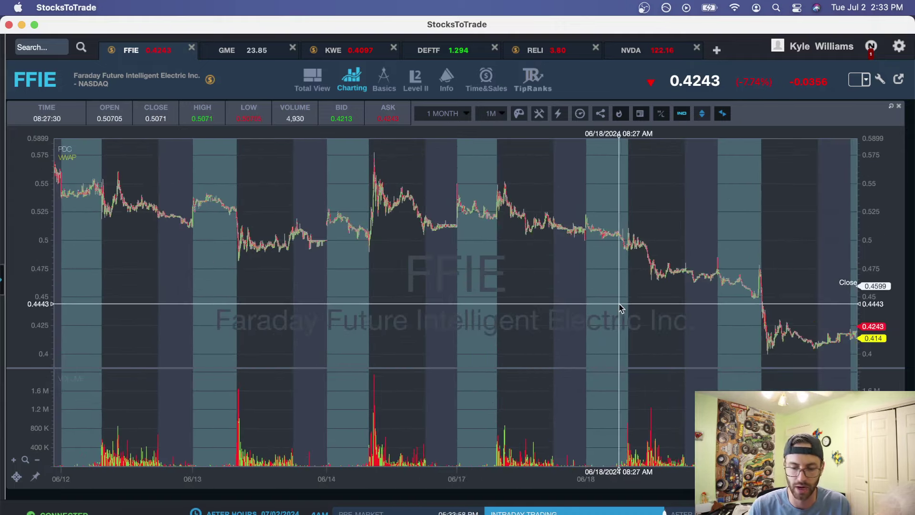
pyautogui.moveTo(621, 309); pyautogui.dragTo(582, 309)
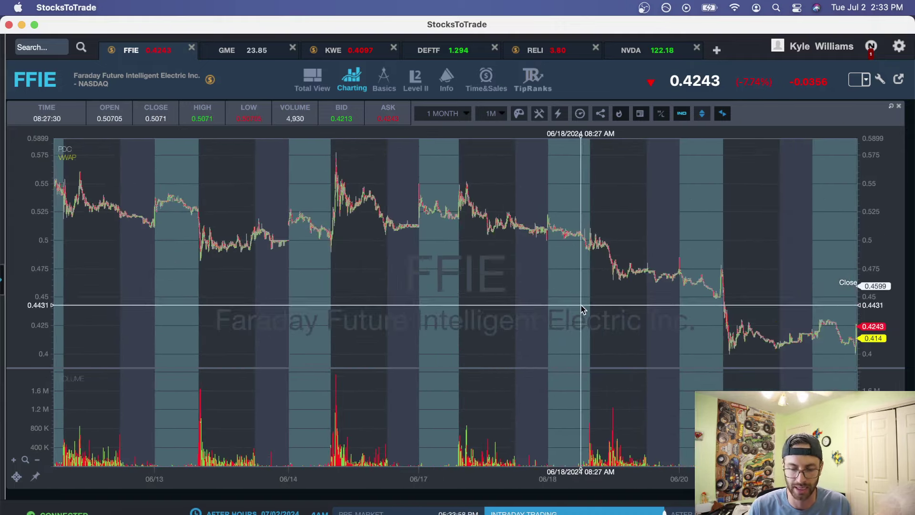
pyautogui.scroll(3, 582, 307)
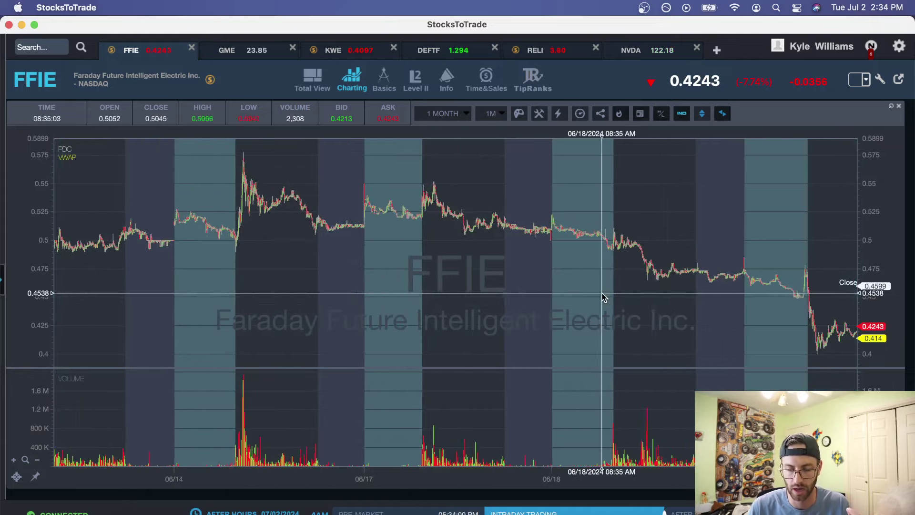
# - View FFIE's June 18 session, then highlight the short entry and the late-day drop in the FFIE finally.png screenshot in Preview and close it
pyautogui.scroll(5, 559, 306)
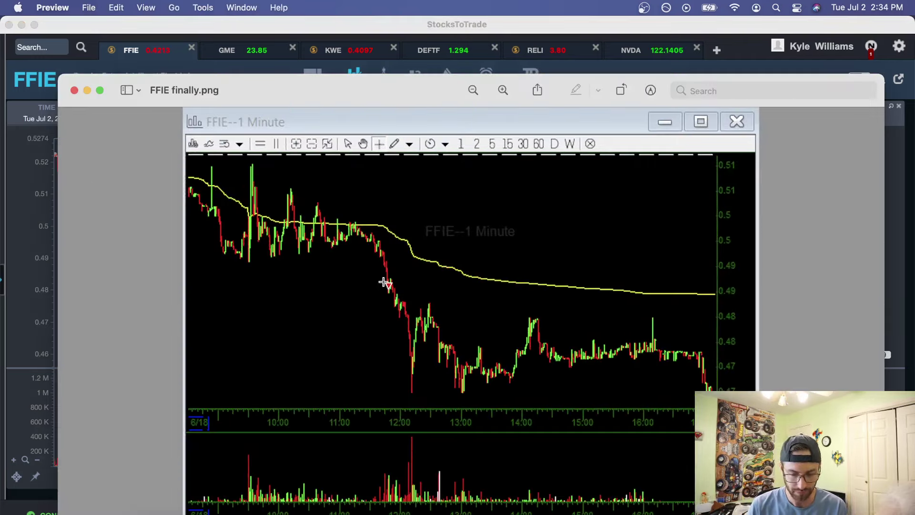
pyautogui.moveTo(372, 276); pyautogui.dragTo(409, 305)
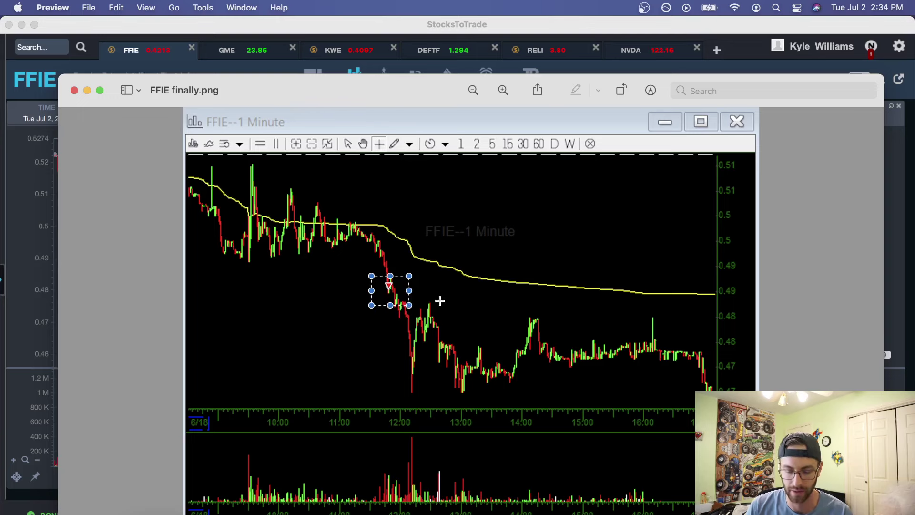
pyautogui.click(440, 285)
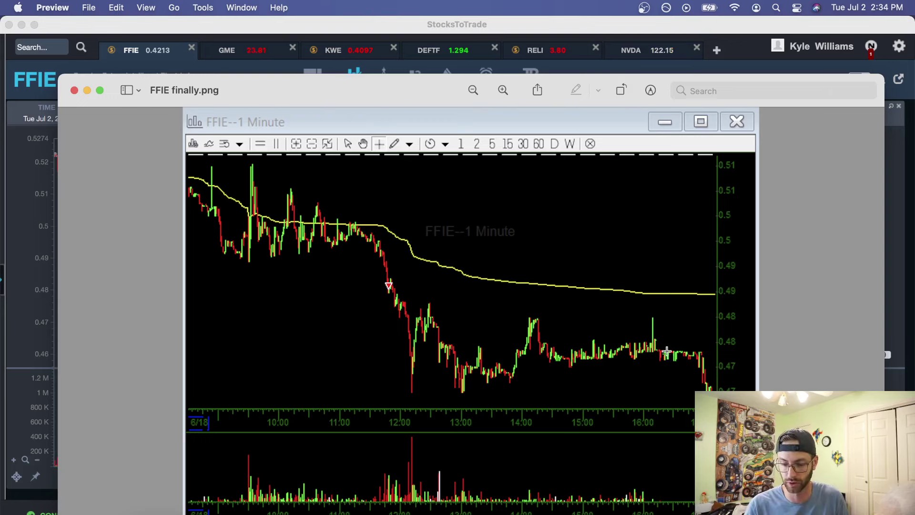
pyautogui.moveTo(668, 352); pyautogui.dragTo(739, 406)
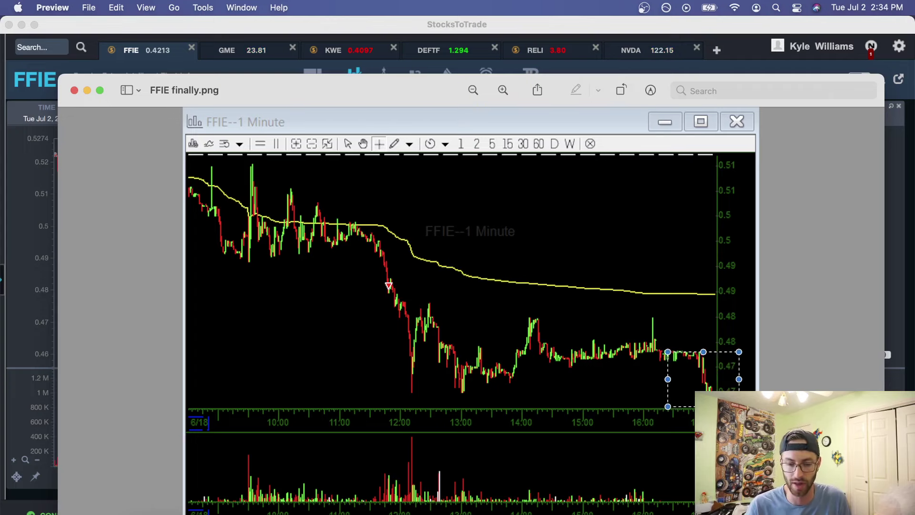
pyautogui.click(75, 90)
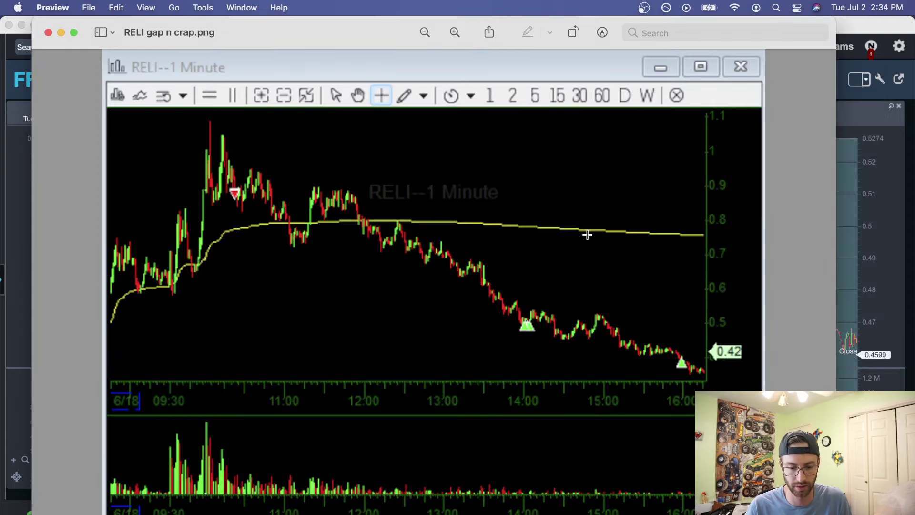
# - Highlight the move between the short entry and the 14:00 cover in RELI gap n crap.png, then close it and return to StocksToTrade
pyautogui.moveTo(534, 317); pyautogui.dragTo(256, 204)
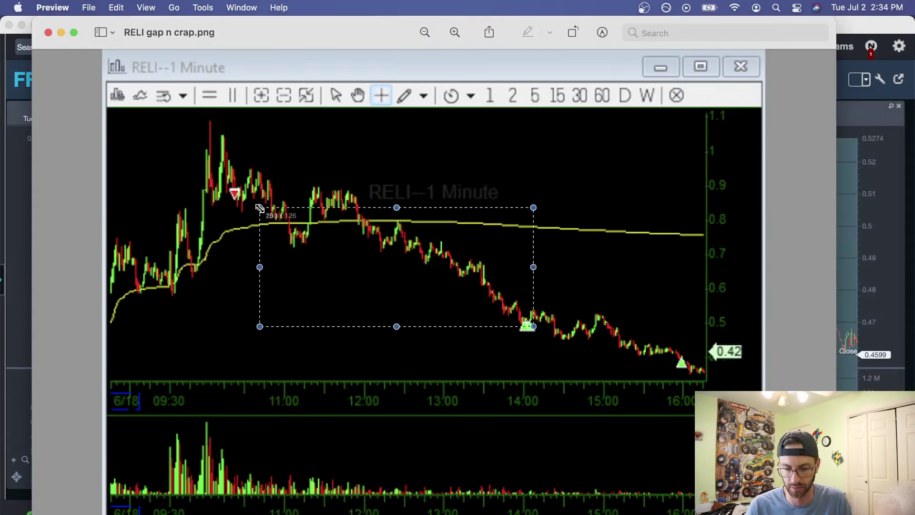
pyautogui.click(48, 32)
pyautogui.click(514, 285)
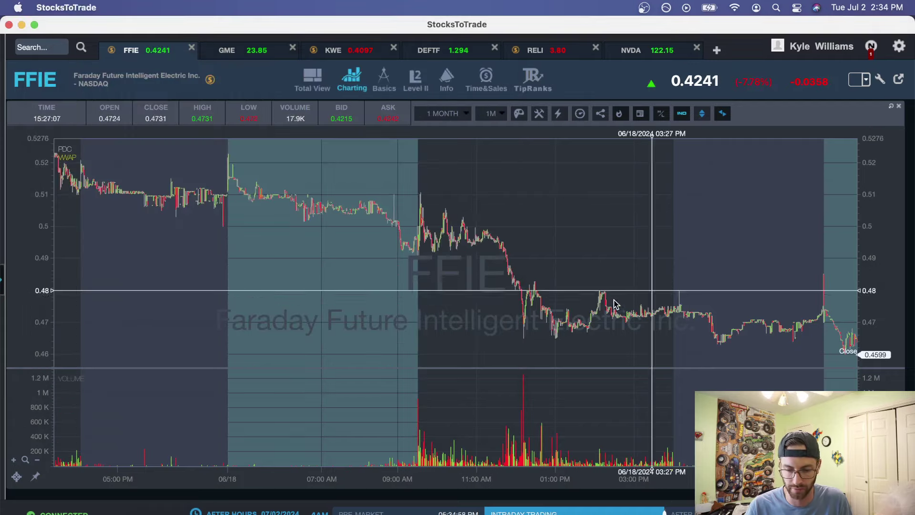
# - Examine FFIE's 1-minute price decline from June 18 through June 25, 2024
pyautogui.scroll(-3, 596, 313)
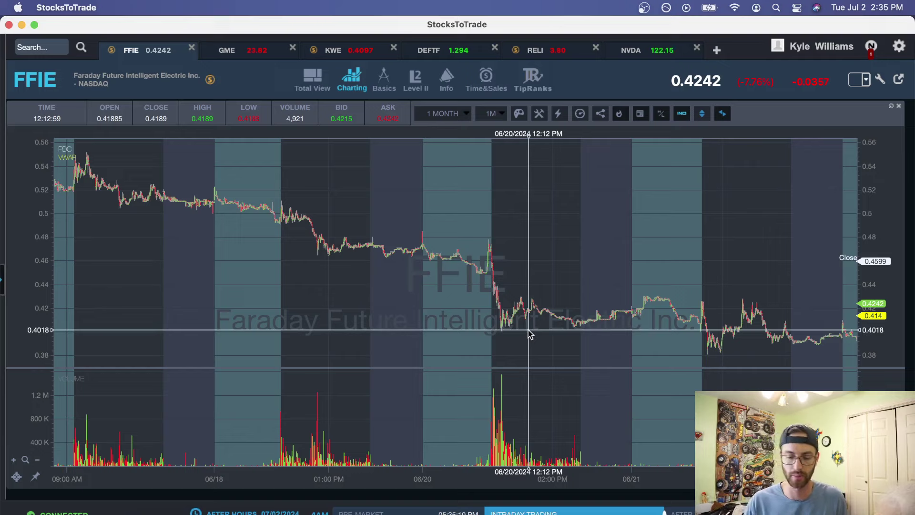
pyautogui.hscroll(5, 529, 334)
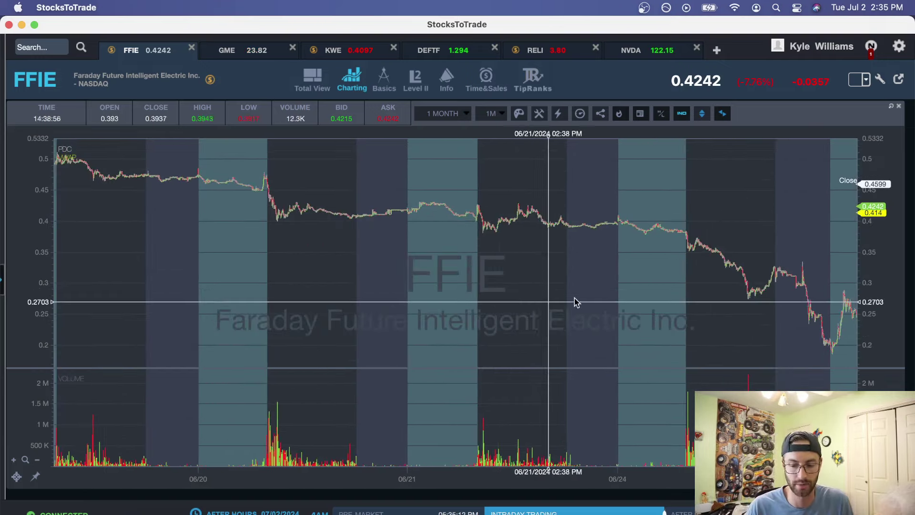
pyautogui.hscroll(3, 572, 302)
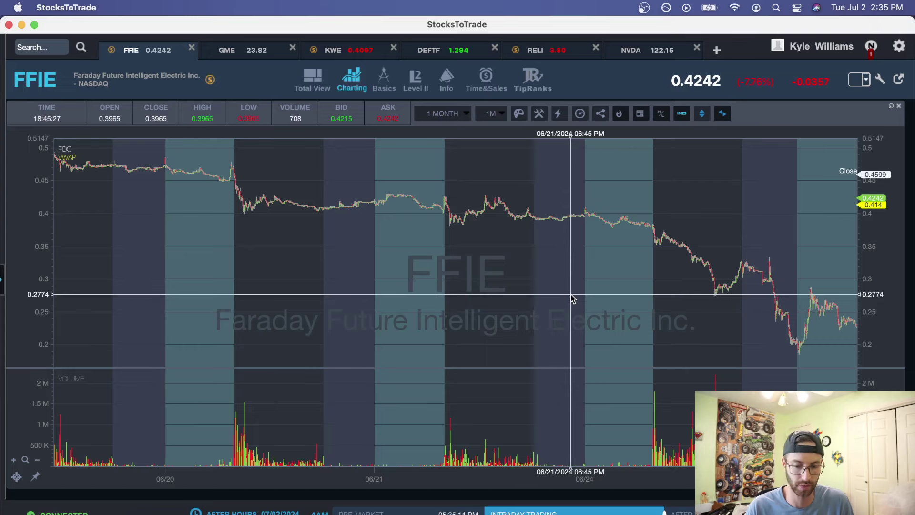
pyautogui.moveTo(468, 267); pyautogui.dragTo(417, 306)
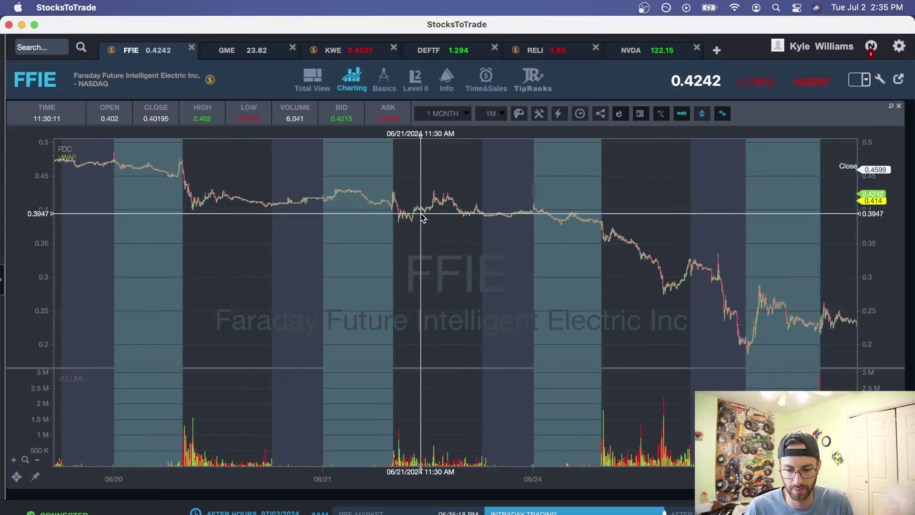
pyautogui.hscroll(5, 548, 229)
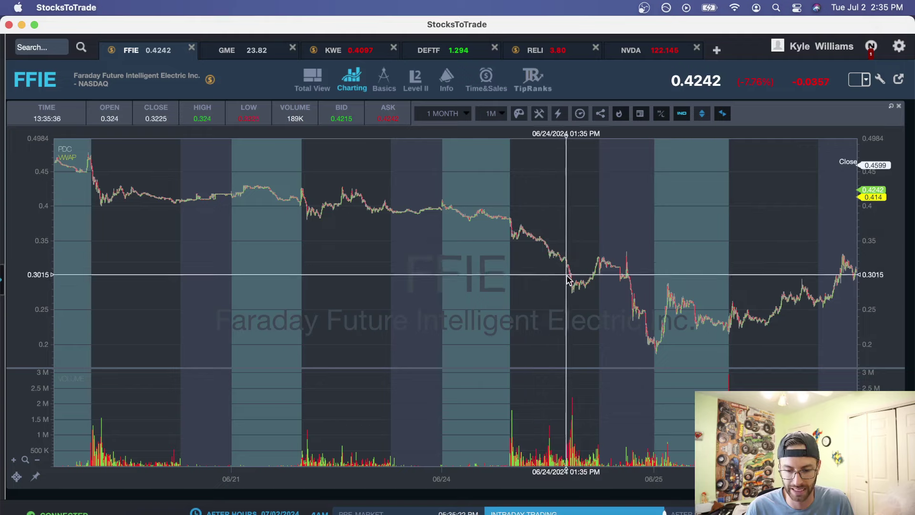
# - Switch to Preview, highlight the cover markers around 14:00 in FFIE finally 2.png, and hide Preview again
pyautogui.click(644, 507)
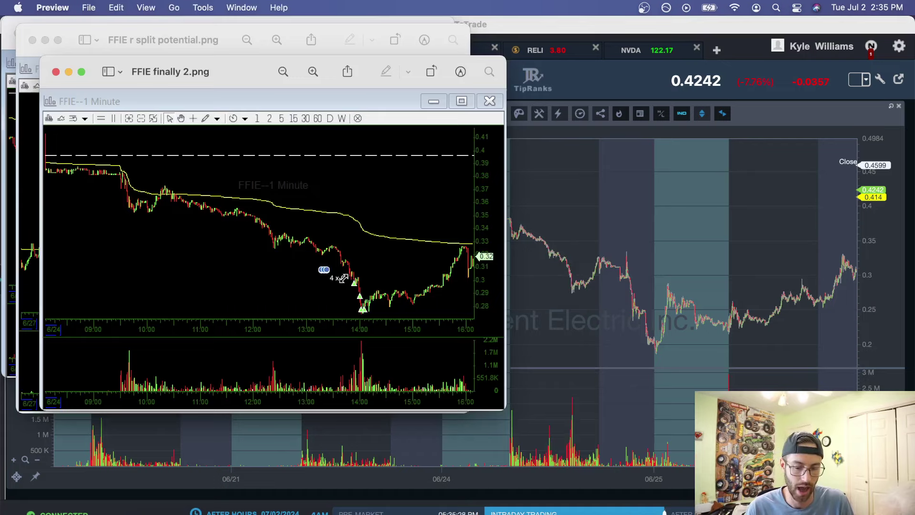
pyautogui.moveTo(321, 269); pyautogui.dragTo(416, 335)
pyautogui.click(456, 306)
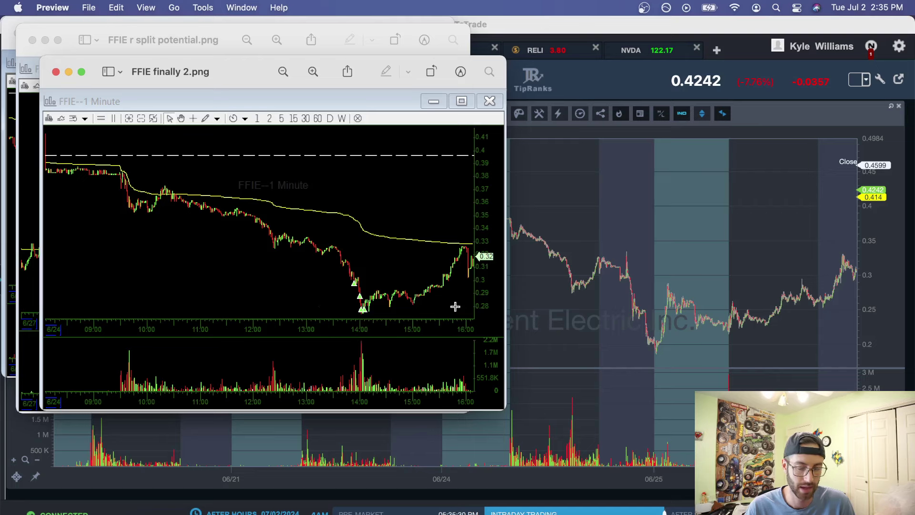
pyautogui.moveTo(317, 245); pyautogui.dragTo(414, 315)
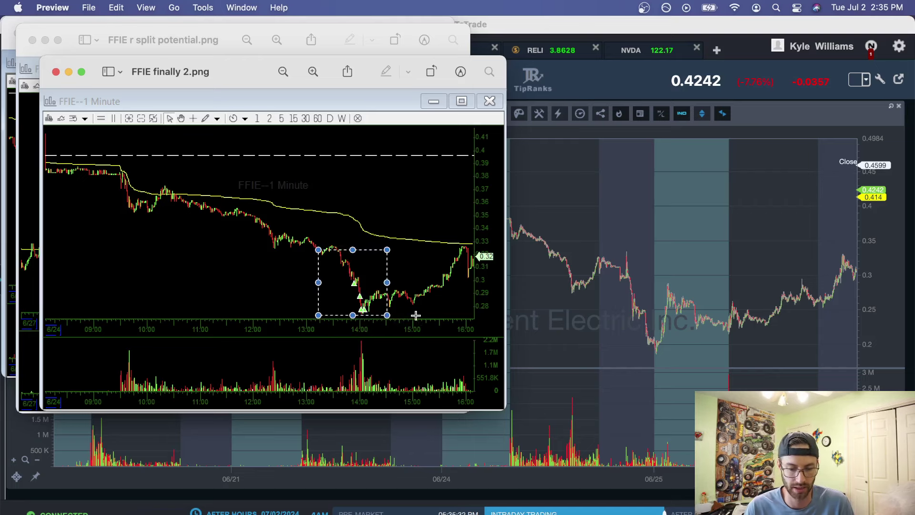
pyautogui.click(427, 317)
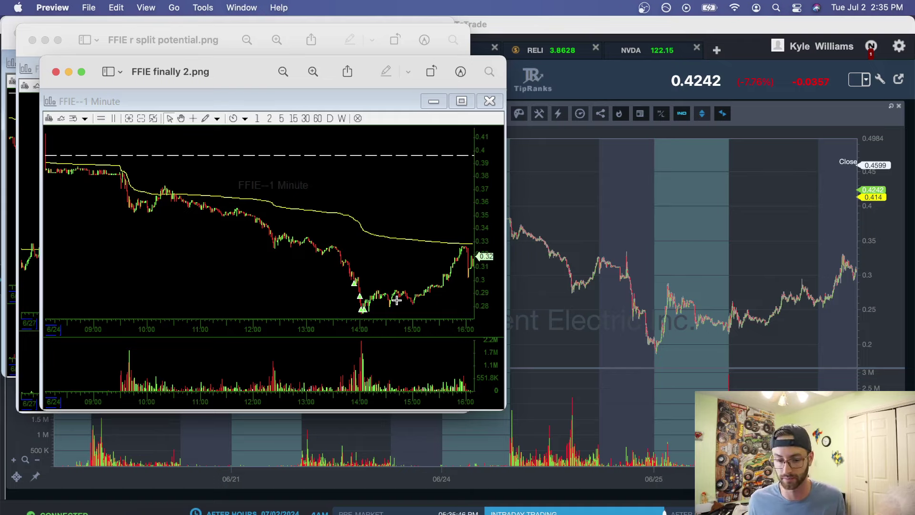
pyautogui.press('super+h')
# - Examine FFIE's June 24, 2024 after-hours drop and its June 25 premarket price action up close
pyautogui.moveTo(607, 280); pyautogui.dragTo(523, 291)
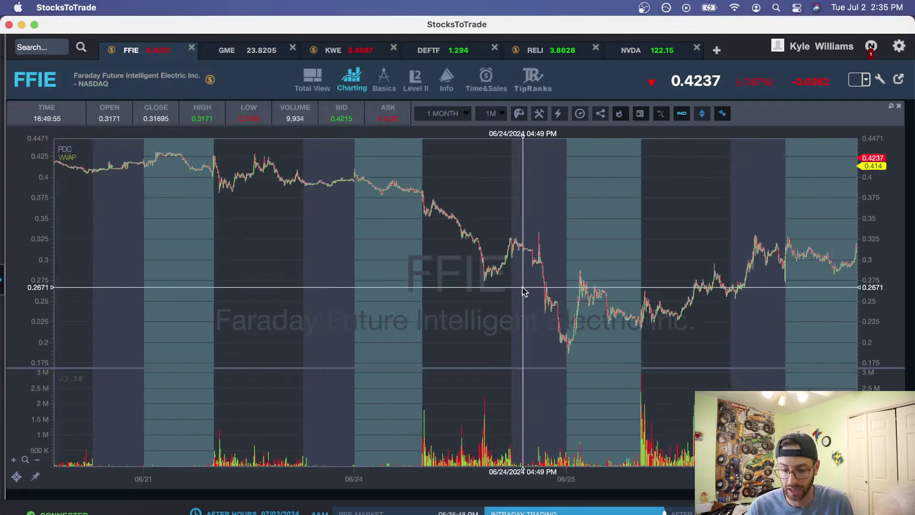
pyautogui.scroll(5, 622, 293)
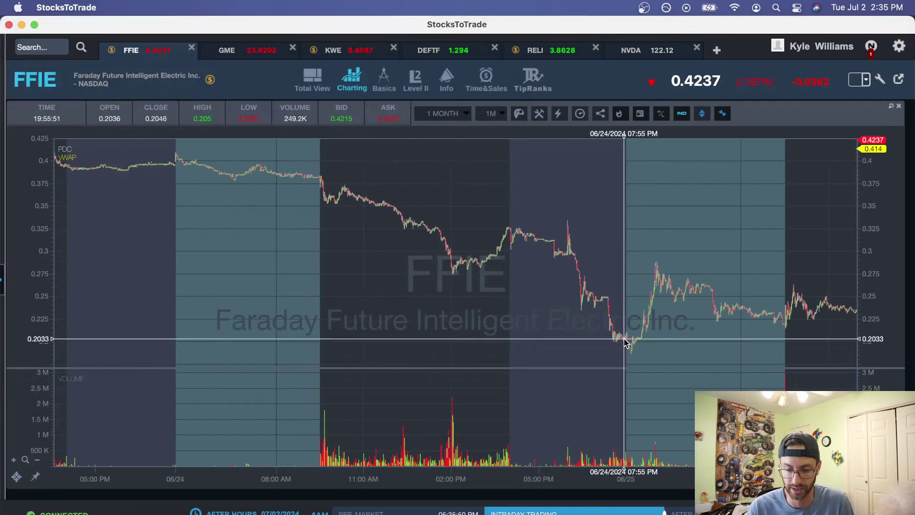
pyautogui.moveTo(627, 342); pyautogui.dragTo(559, 338)
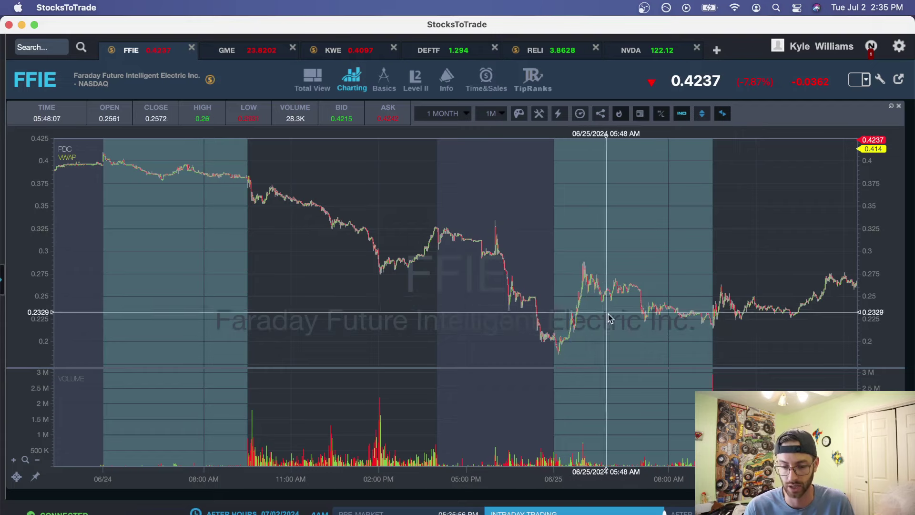
# - Examine FFIE's 1-minute price action from June 25 through the June 26 and 27, 2024 spikes
pyautogui.scroll(-5, 610, 316)
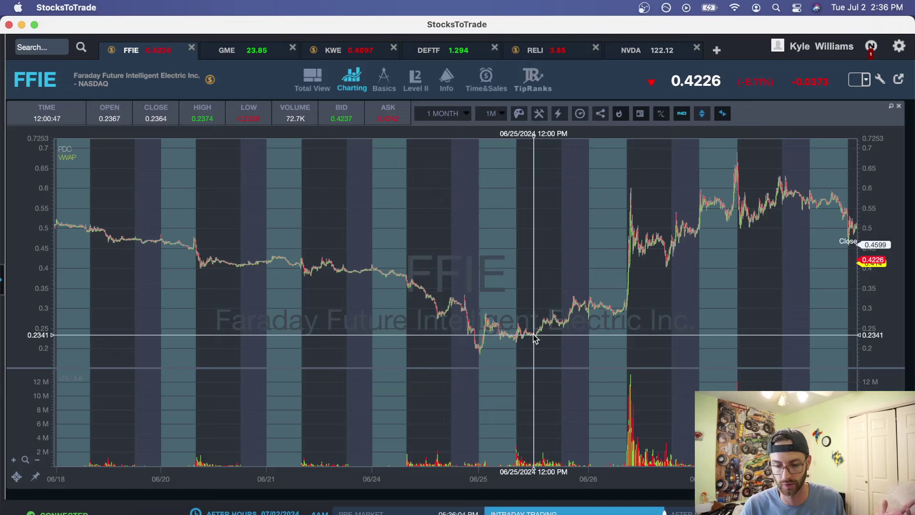
pyautogui.moveTo(605, 333); pyautogui.dragTo(491, 349)
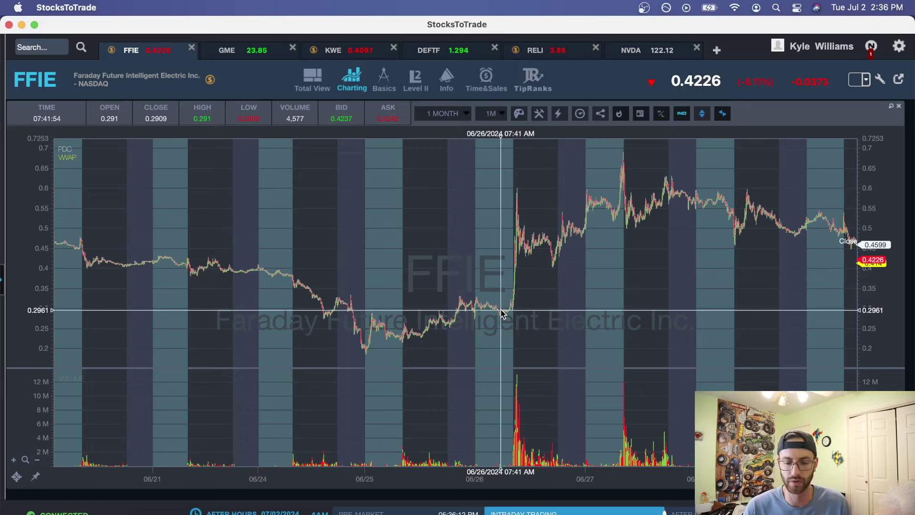
pyautogui.hscroll(3, 501, 311)
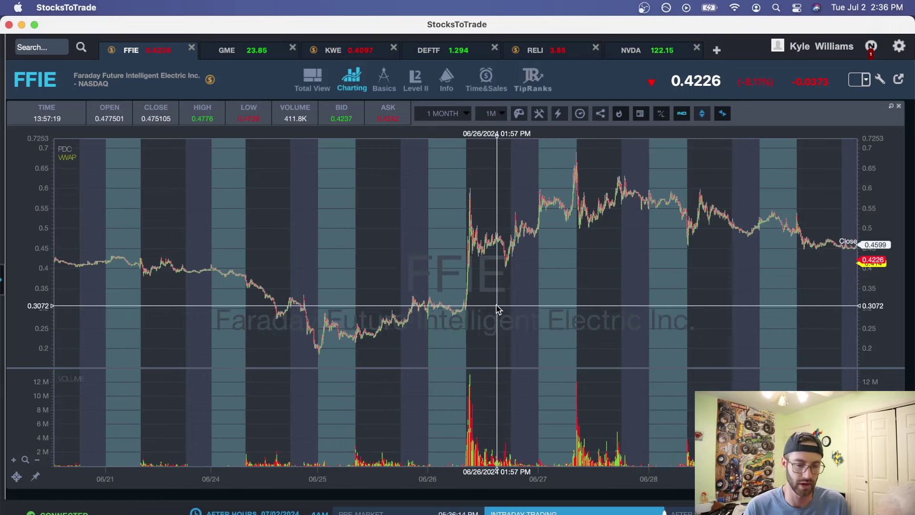
pyautogui.scroll(5, 497, 310)
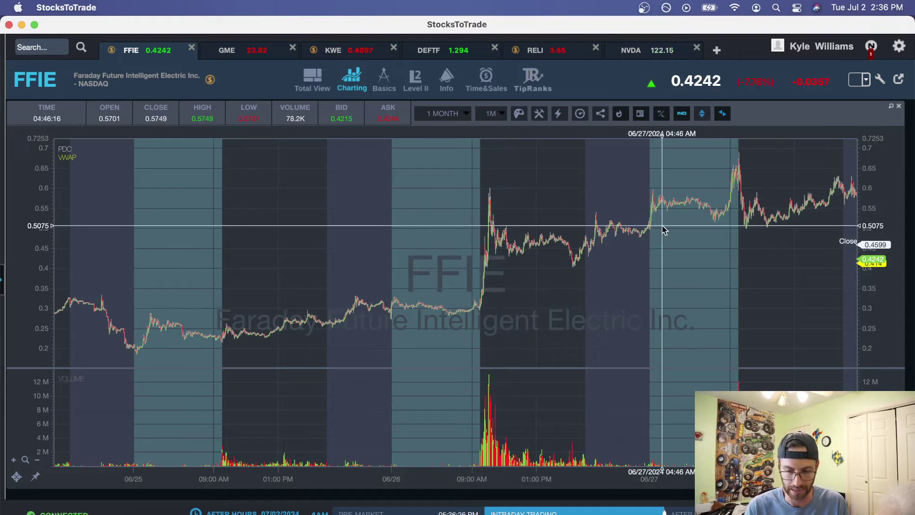
pyautogui.moveTo(664, 229); pyautogui.dragTo(615, 231)
pyautogui.moveTo(674, 231); pyautogui.dragTo(560, 252)
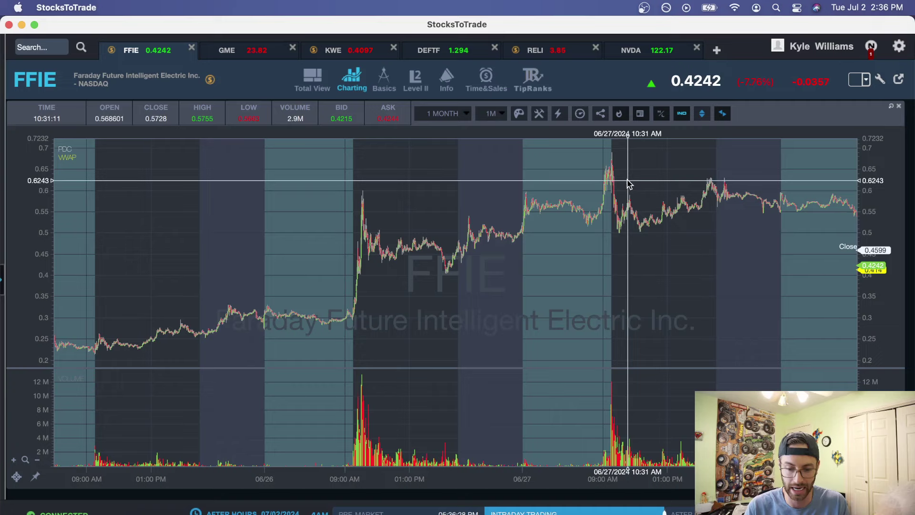
# - Set the FFIE chart to a 2-year range with daily candles and zoom in on June 2024 to early July
pyautogui.click(446, 114)
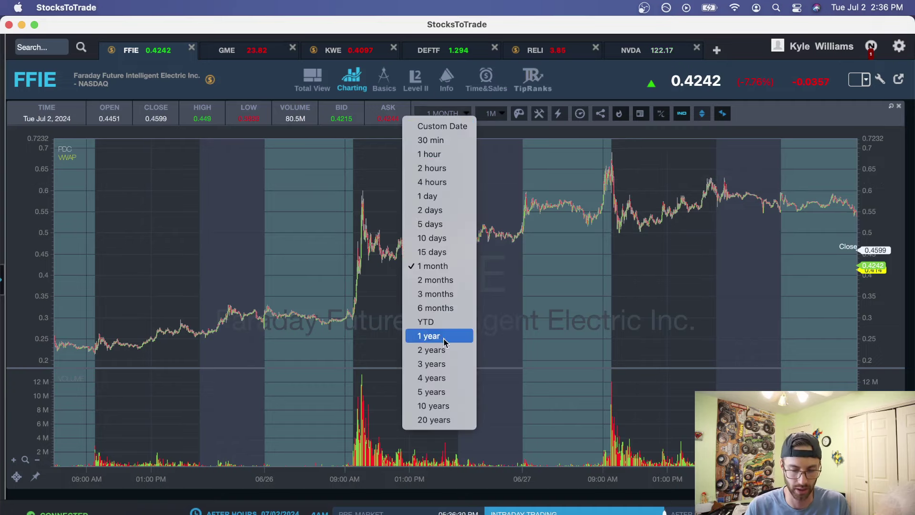
pyautogui.click(612, 282)
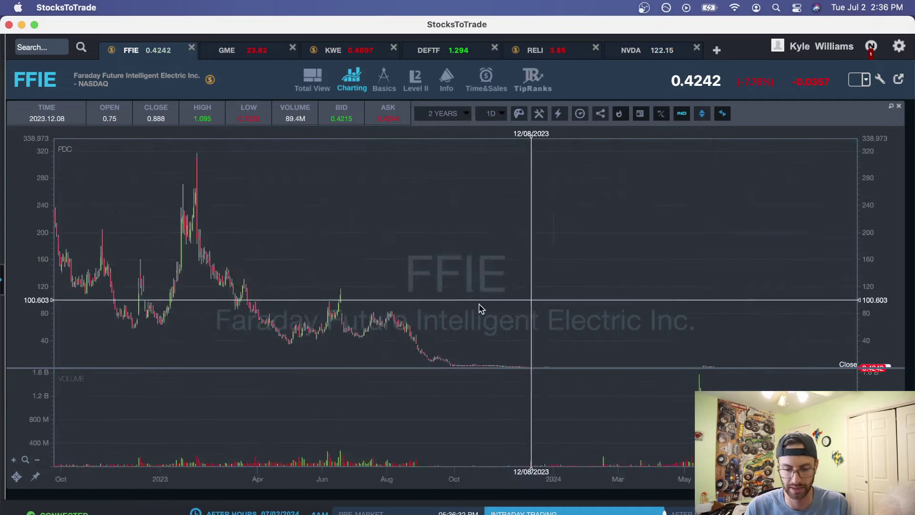
pyautogui.scroll(5, 367, 306)
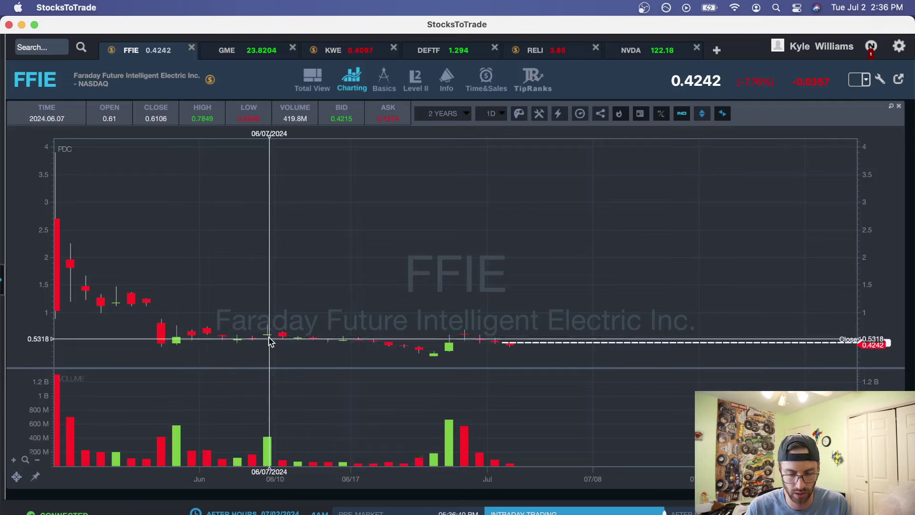
pyautogui.hscroll(3, 270, 338)
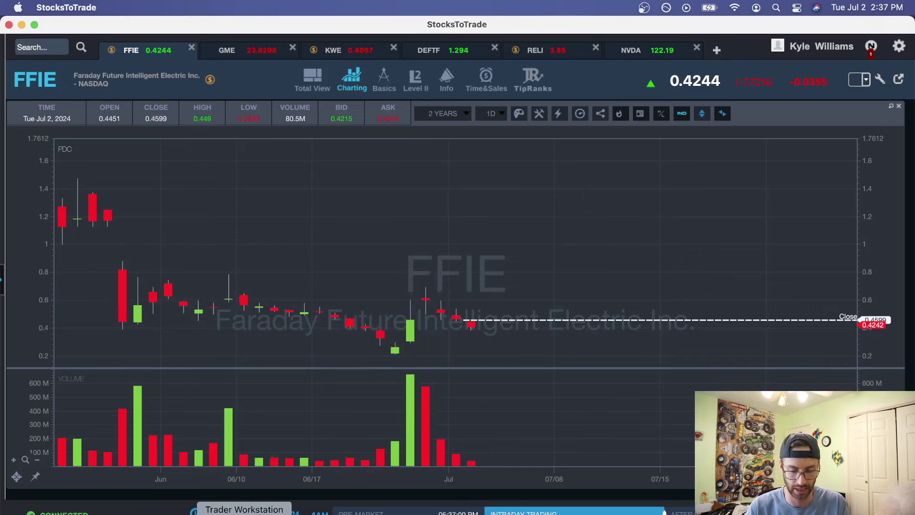
# - Switch to Preview, bring FFIE r split potential.png to the front and enlarge its window to nearly full screen
pyautogui.click(656, 514)
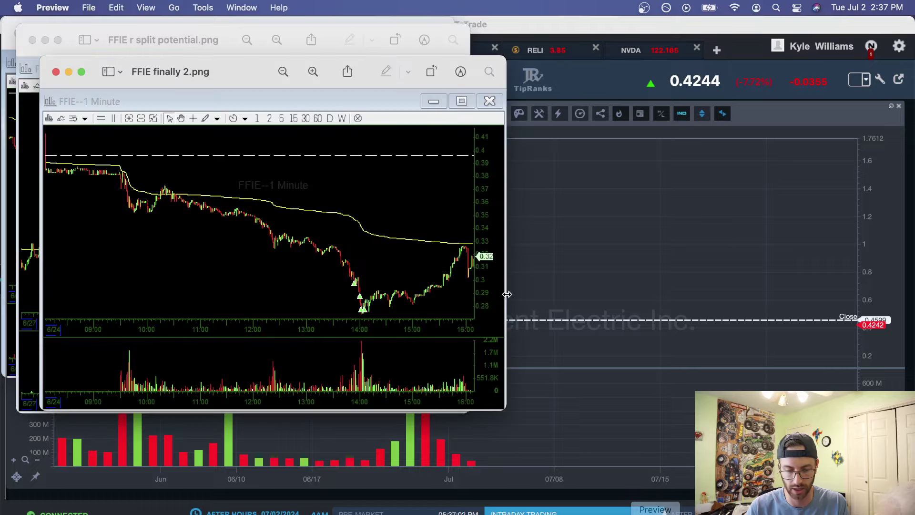
pyautogui.press('super+grave')
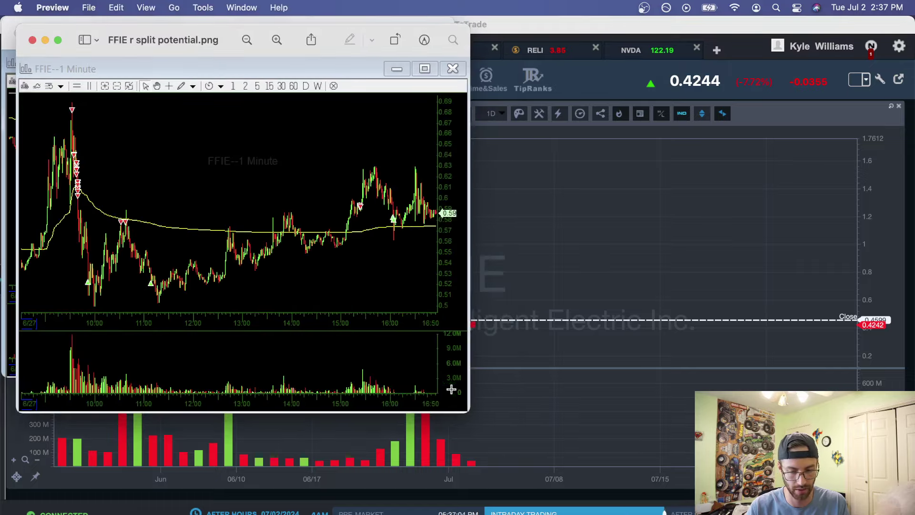
pyautogui.moveTo(470, 410); pyautogui.dragTo(870, 486)
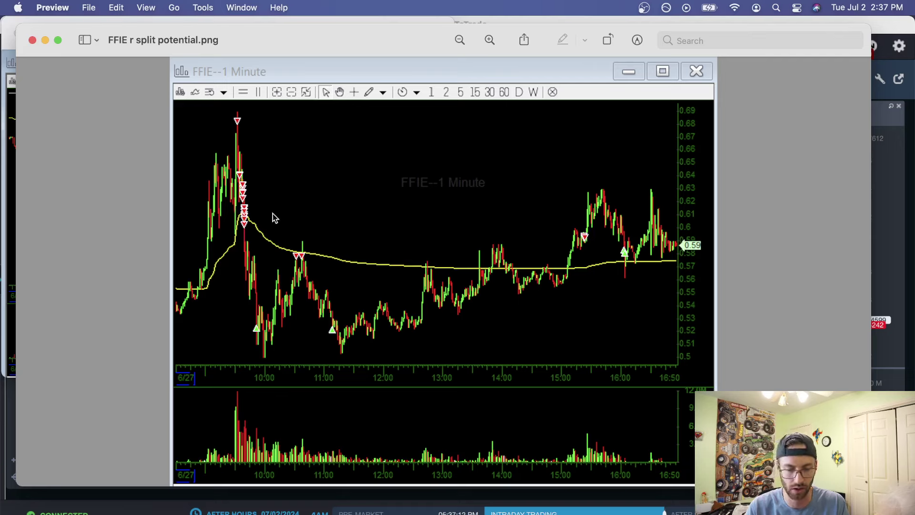
# - Highlight the June 27 covers, the 10:30 and afternoon short entries, and the morning lows in the FFIE r split potential.png screenshot
pyautogui.moveTo(246, 323); pyautogui.dragTo(395, 348)
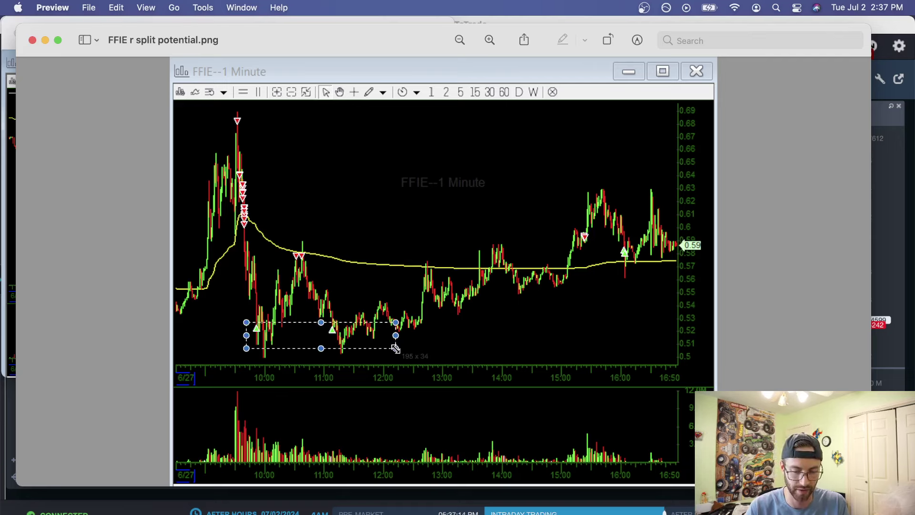
pyautogui.moveTo(279, 244); pyautogui.dragTo(320, 271)
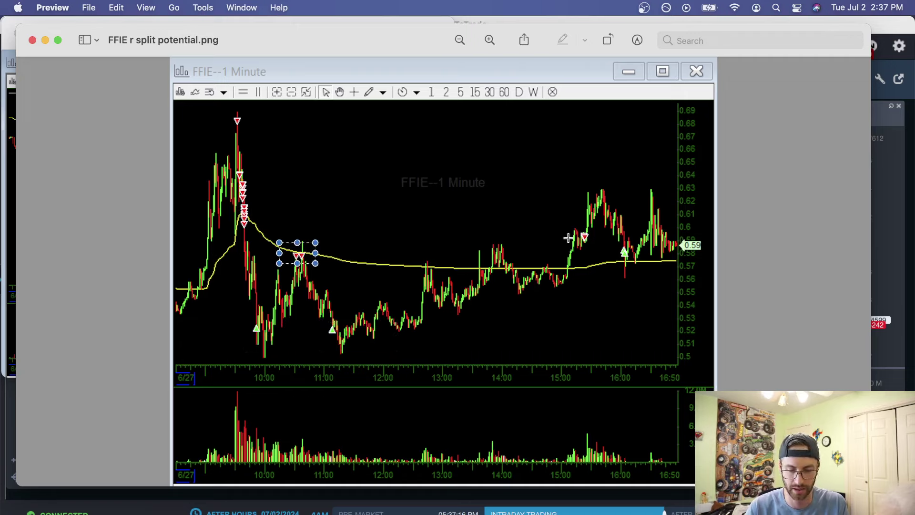
pyautogui.moveTo(568, 224); pyautogui.dragTo(603, 251)
pyautogui.click(613, 271)
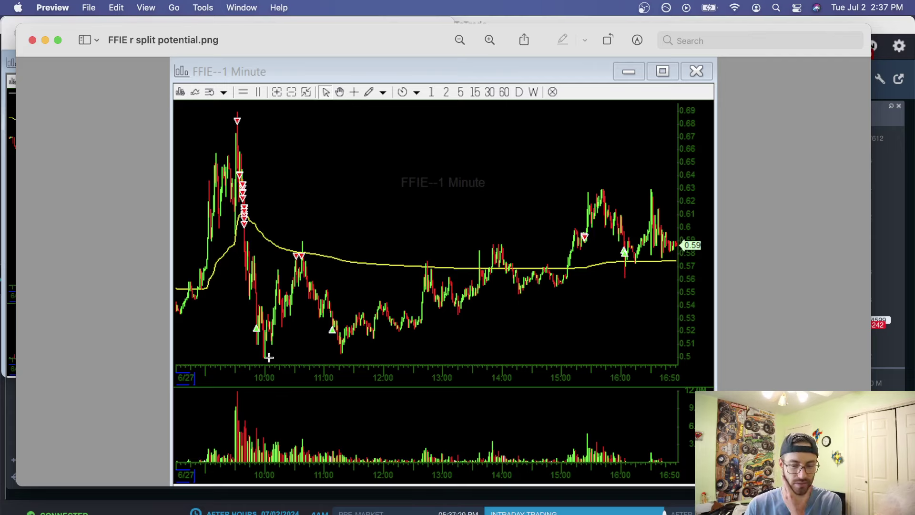
pyautogui.moveTo(250, 350); pyautogui.dragTo(378, 367)
pyautogui.click(467, 348)
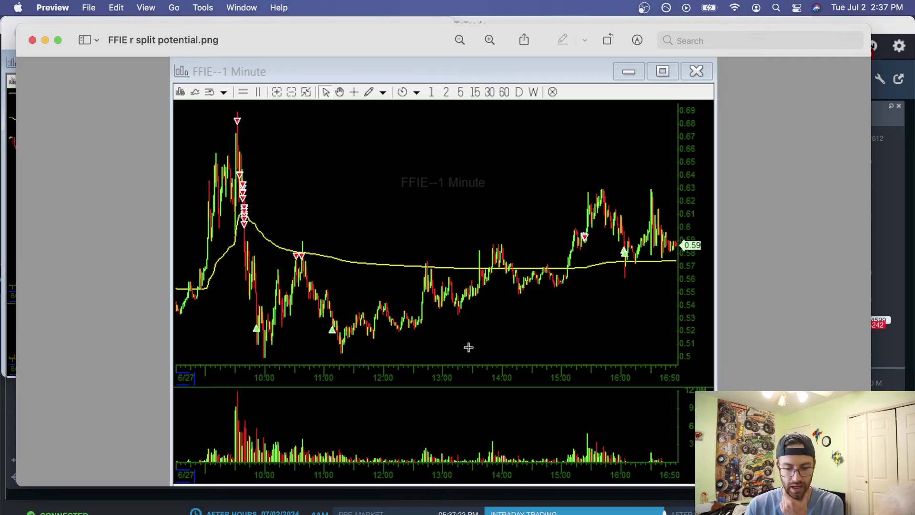
# - Highlight the June 27 midday-to-afternoon climb in the FFIE r split potential.png screenshot, and switch to the FFIE daily chart in StocksToTrade
pyautogui.moveTo(358, 296); pyautogui.dragTo(699, 421)
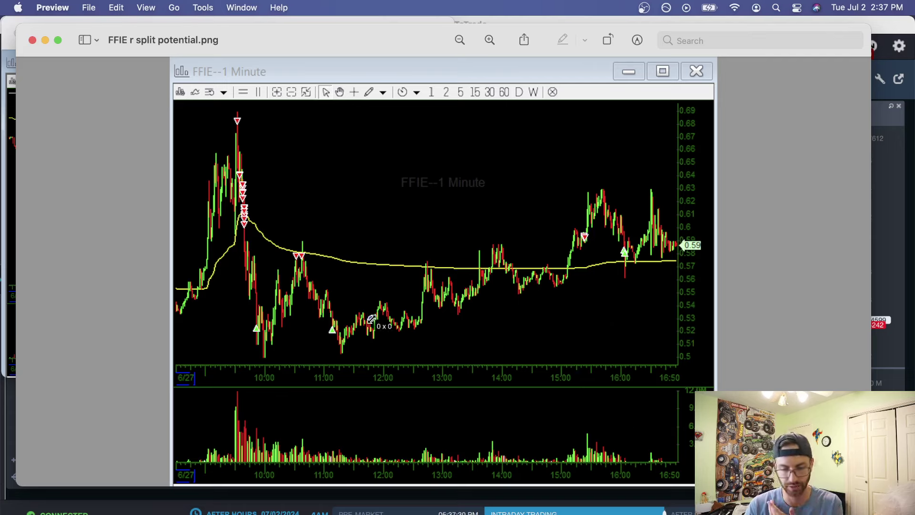
pyautogui.moveTo(372, 318); pyautogui.dragTo(631, 194)
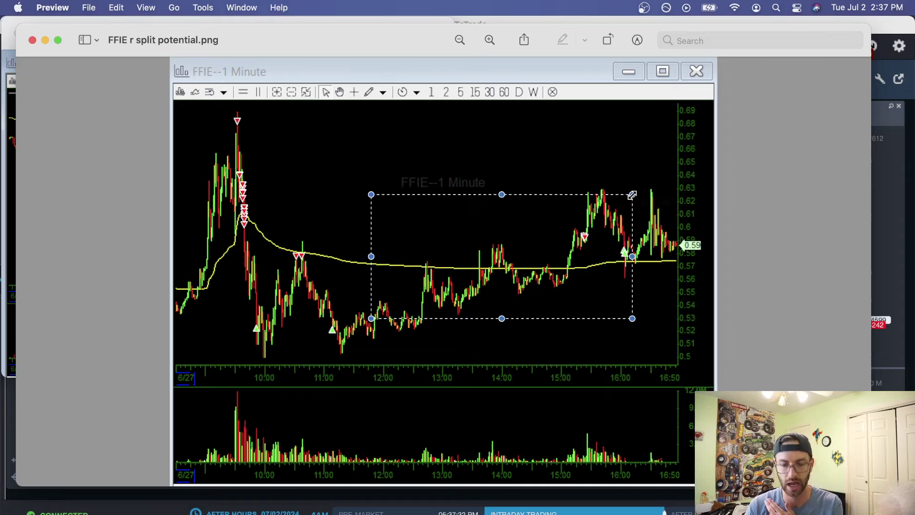
pyautogui.click(651, 186)
pyautogui.click(906, 180)
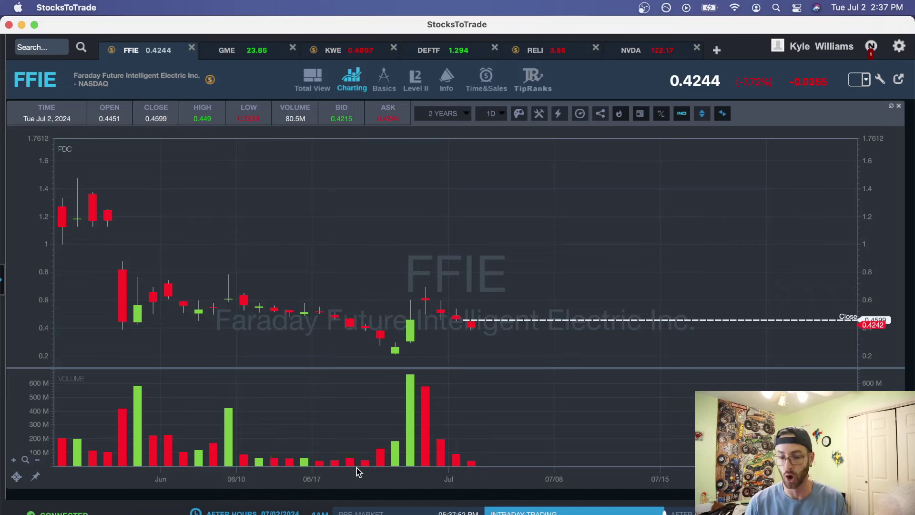
# - Return to Preview and highlight the short entry after 15:00 and the morning short entry at the high
pyautogui.click(655, 513)
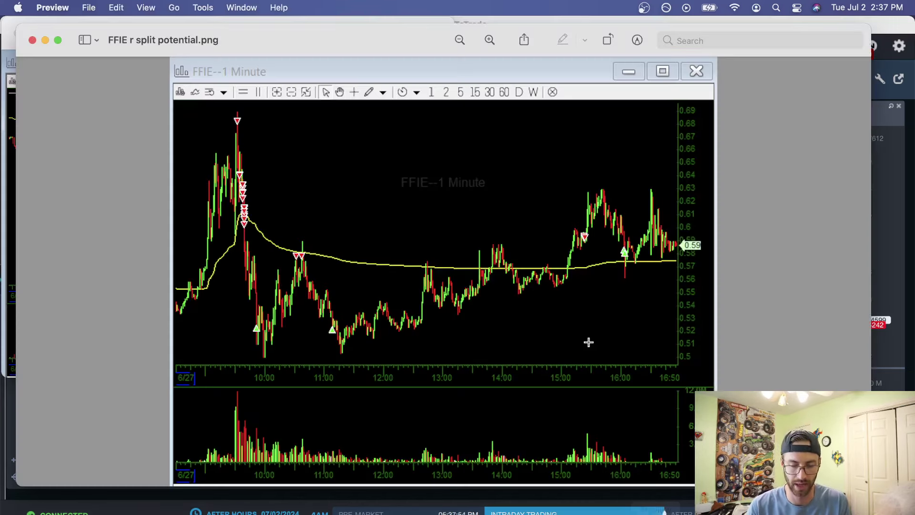
pyautogui.moveTo(572, 228); pyautogui.dragTo(598, 247)
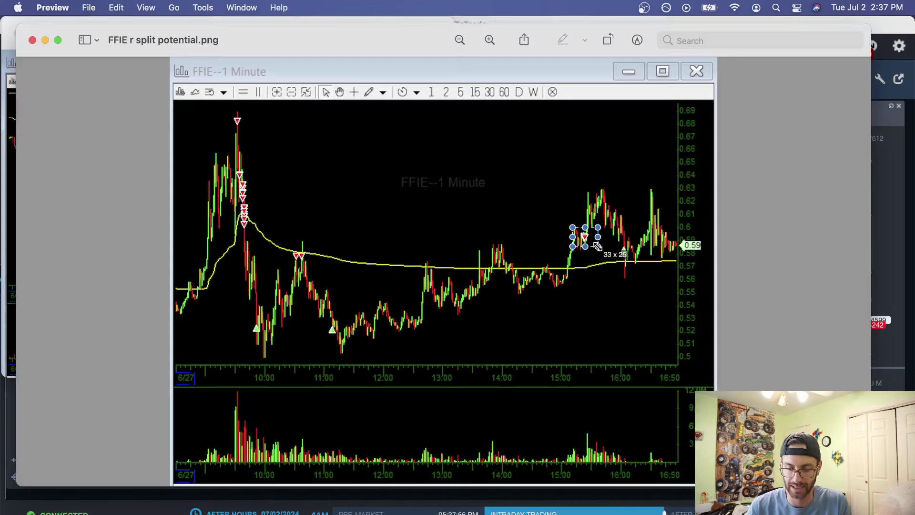
pyautogui.click(629, 241)
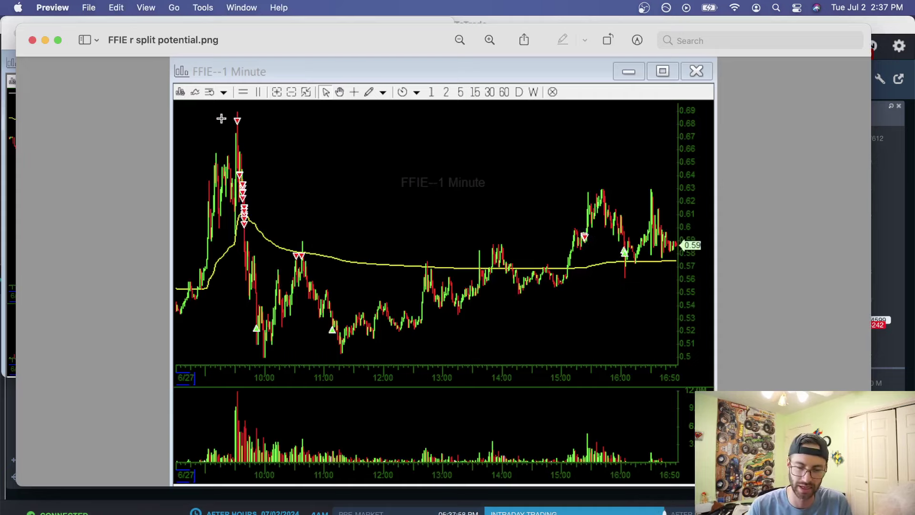
pyautogui.moveTo(221, 109); pyautogui.dragTo(289, 143)
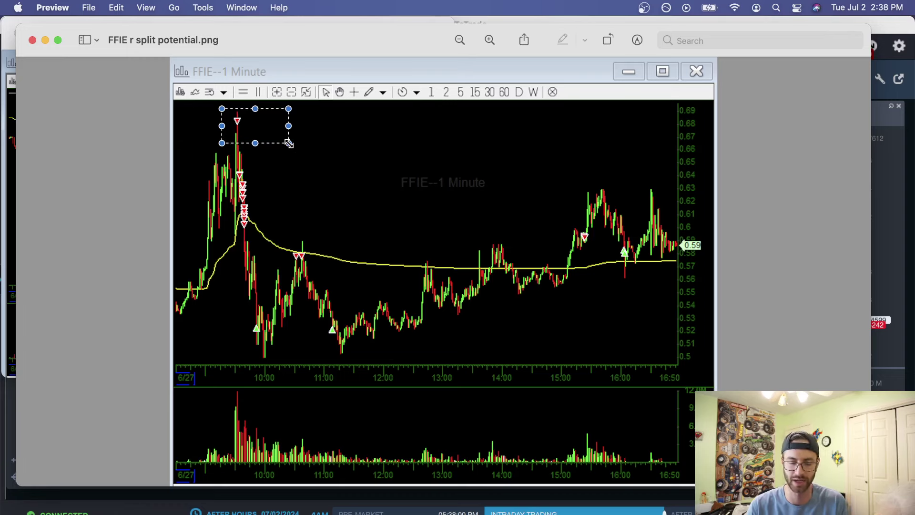
pyautogui.click(620, 246)
pyautogui.moveTo(568, 228); pyautogui.dragTo(612, 248)
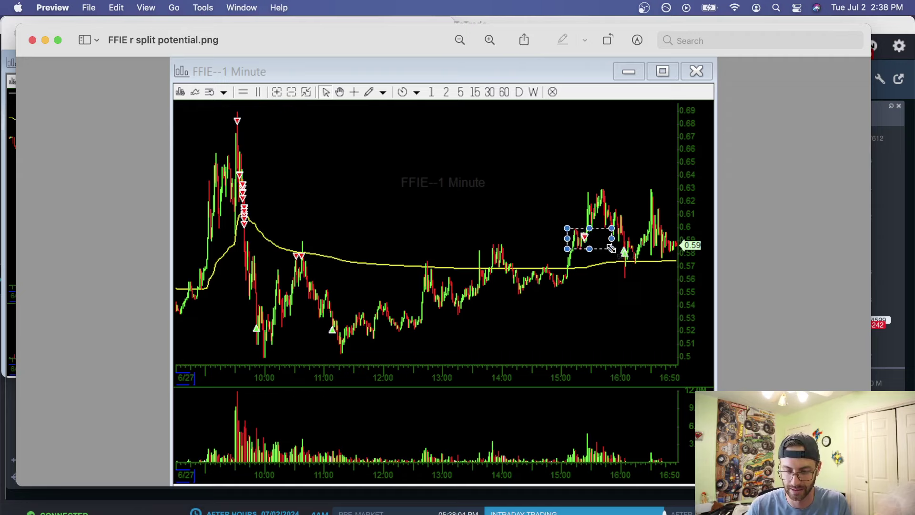
pyautogui.click(641, 262)
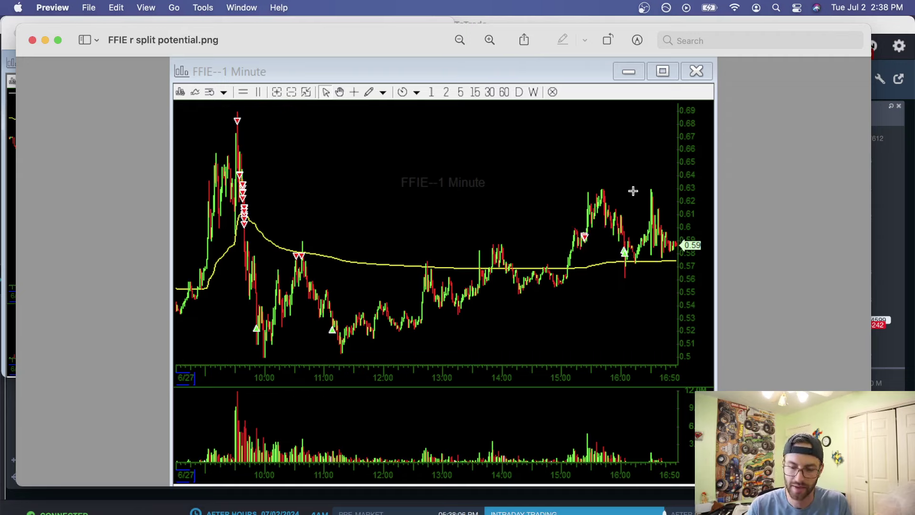
# - Highlight the June 27 after-hours spike and compare it with the morning high in the screenshot
pyautogui.moveTo(633, 191); pyautogui.dragTo(683, 258)
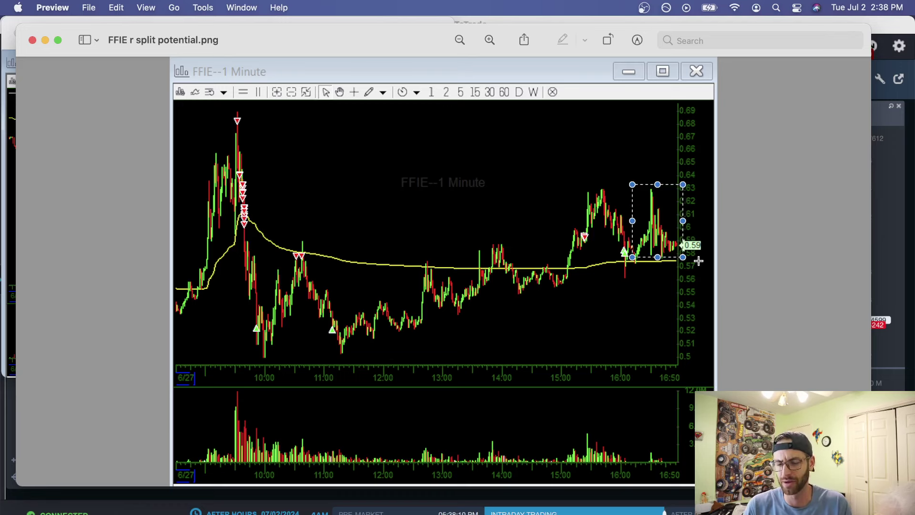
pyautogui.click(715, 261)
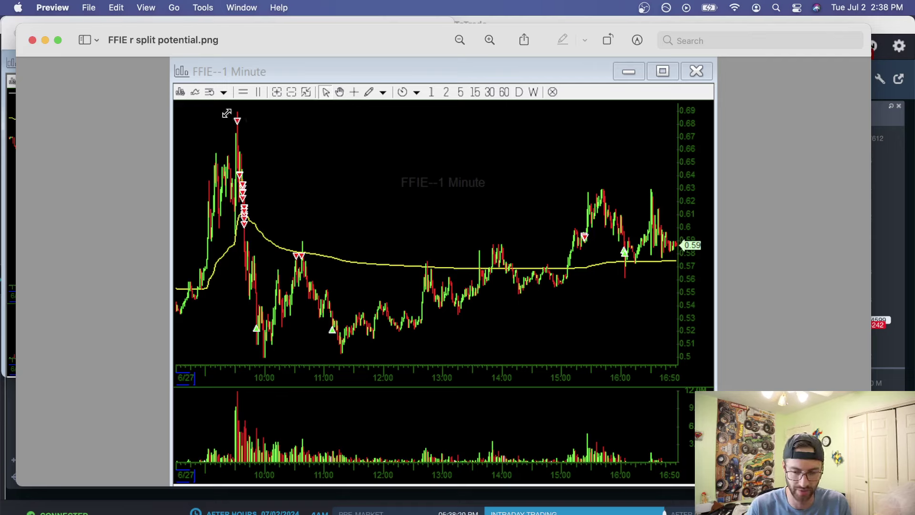
pyautogui.moveTo(227, 113); pyautogui.dragTo(294, 149)
pyautogui.moveTo(649, 196); pyautogui.dragTo(692, 257)
pyautogui.click(751, 257)
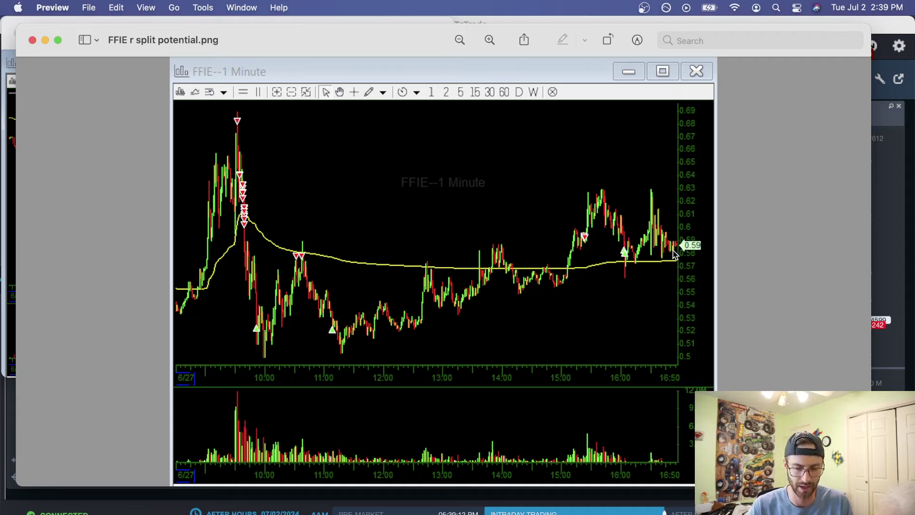
# - Close FFIE r split potential.png and enlarge the FFIE r split potential 2.png window to nearly full screen
pyautogui.click(32, 41)
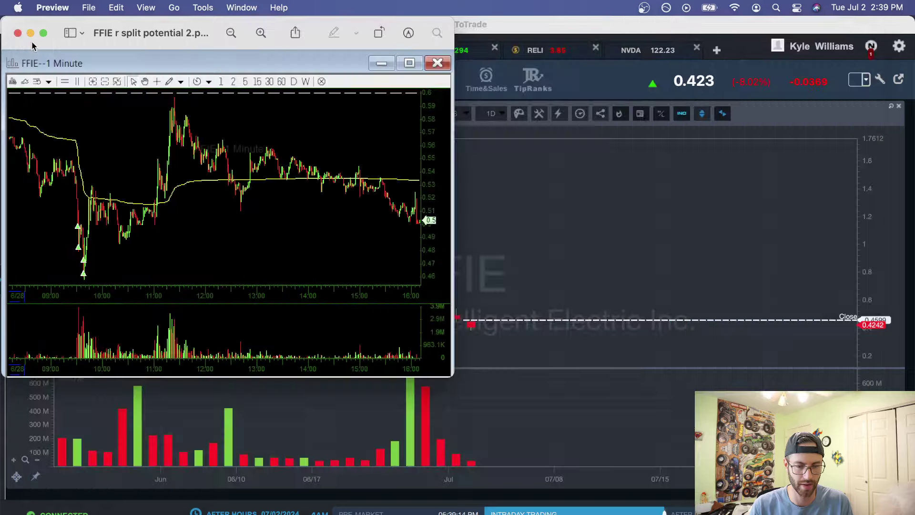
pyautogui.moveTo(451, 374); pyautogui.dragTo(833, 513)
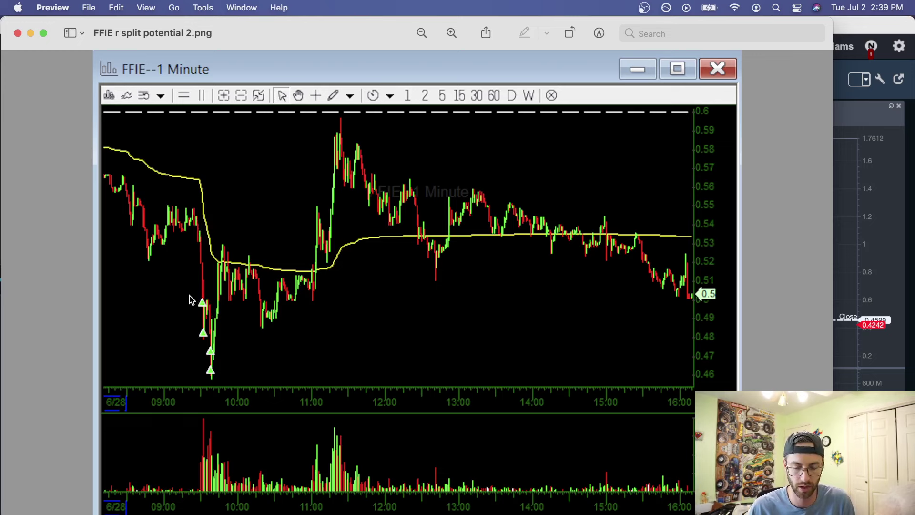
# - Highlight the June 28 morning covers near the low in the FFIE r split potential 2.png screenshot
pyautogui.moveTo(190, 296); pyautogui.dragTo(247, 383)
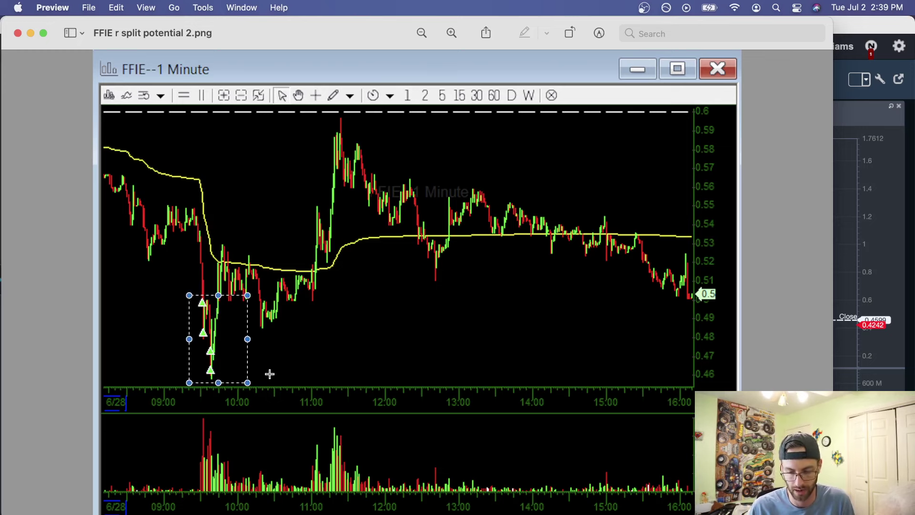
pyautogui.click(295, 370)
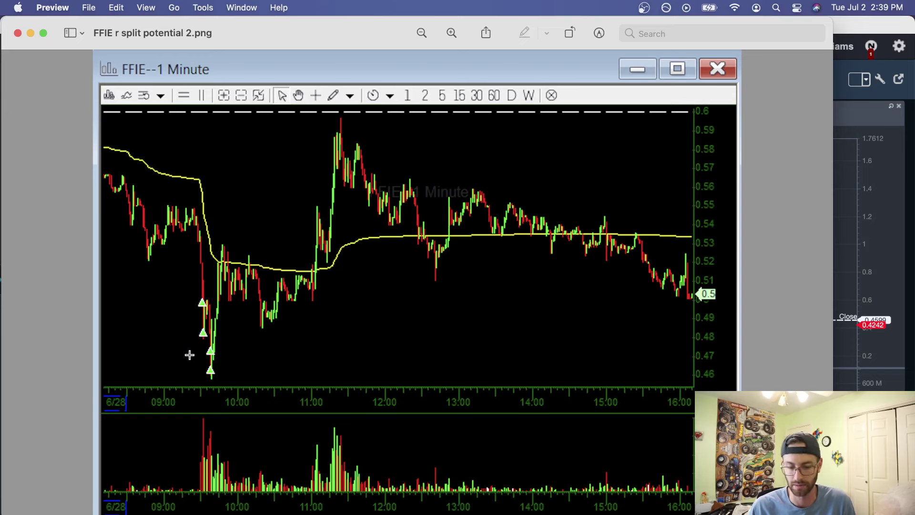
pyautogui.moveTo(188, 352); pyautogui.dragTo(262, 394)
pyautogui.click(311, 382)
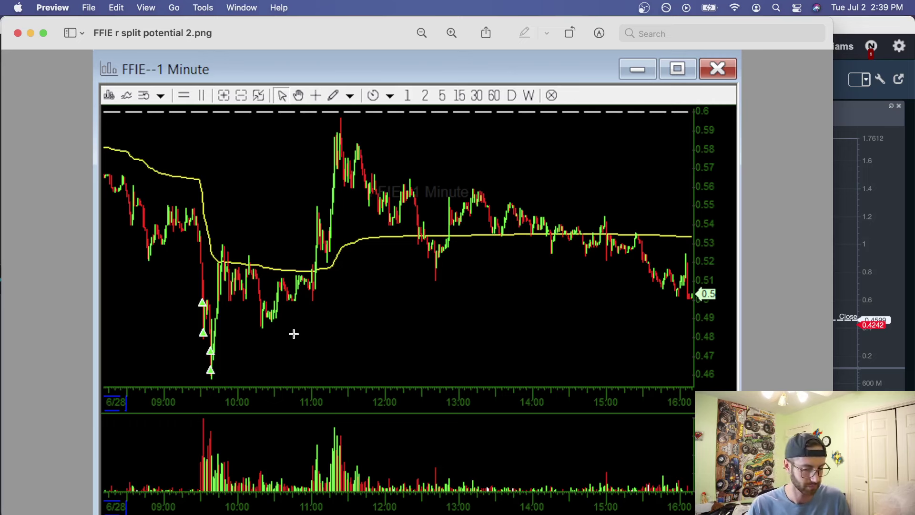
pyautogui.moveTo(171, 290); pyautogui.dragTo(238, 384)
pyautogui.click(301, 359)
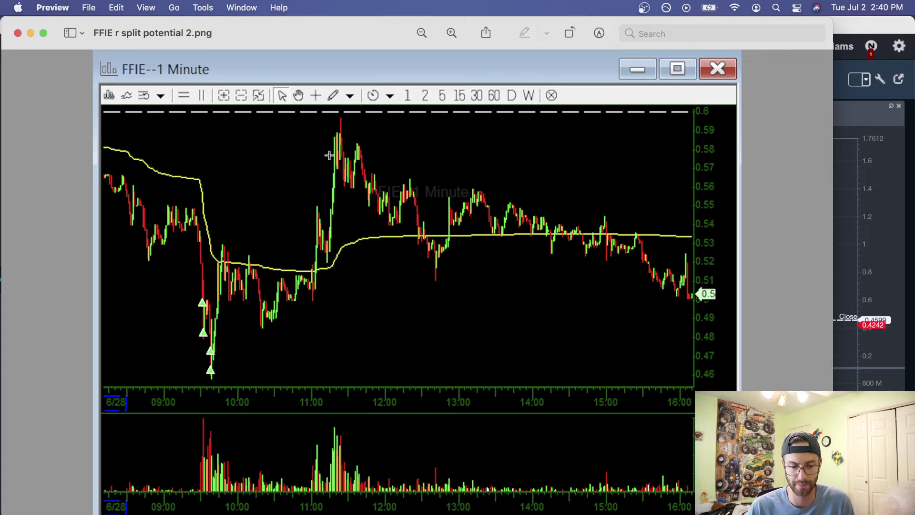
# - Highlight the June 28 spike between 11:00 and 12:00 and the afternoon pullback under the yellow line
pyautogui.moveTo(316, 123); pyautogui.dragTo(372, 160)
pyautogui.click(410, 156)
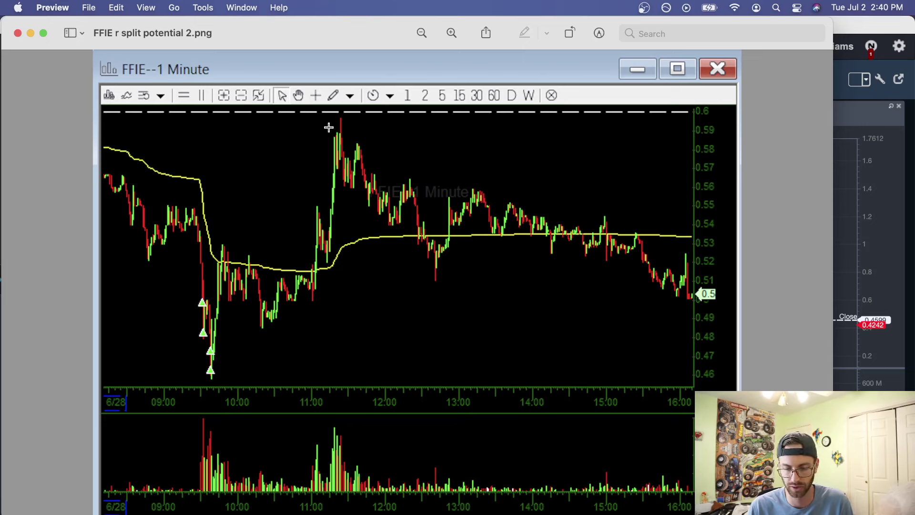
pyautogui.moveTo(328, 128); pyautogui.dragTo(371, 152)
pyautogui.moveTo(409, 246); pyautogui.dragTo(590, 282)
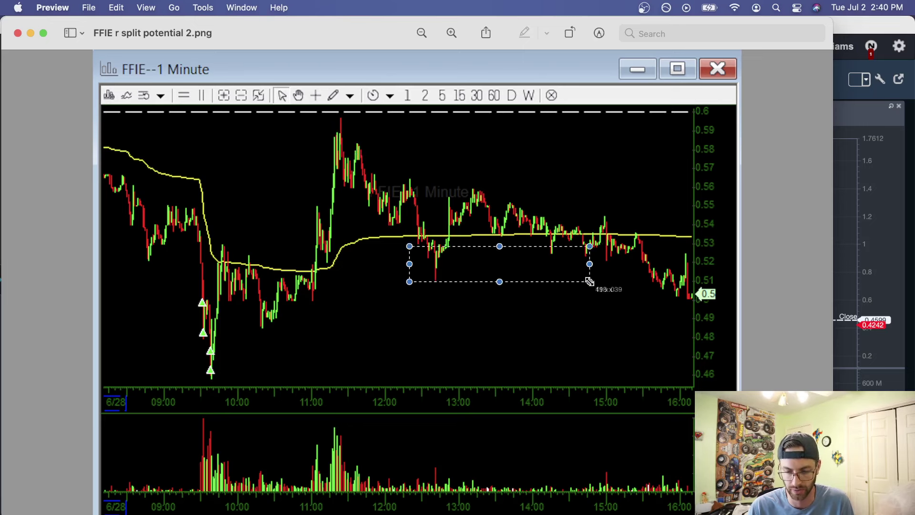
pyautogui.click(618, 327)
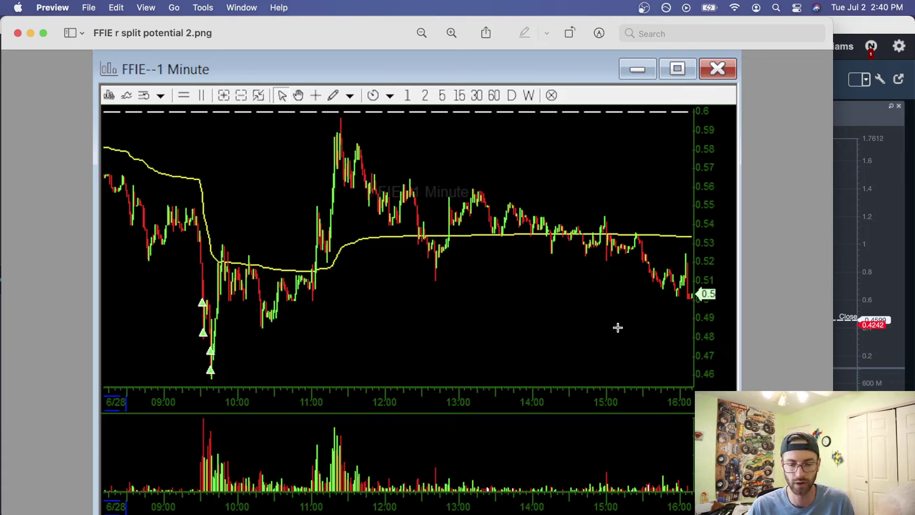
# - Switch to Excel's Monthly P&L sheet and select the June 2024 total in cell AP191
pyautogui.click(277, 506)
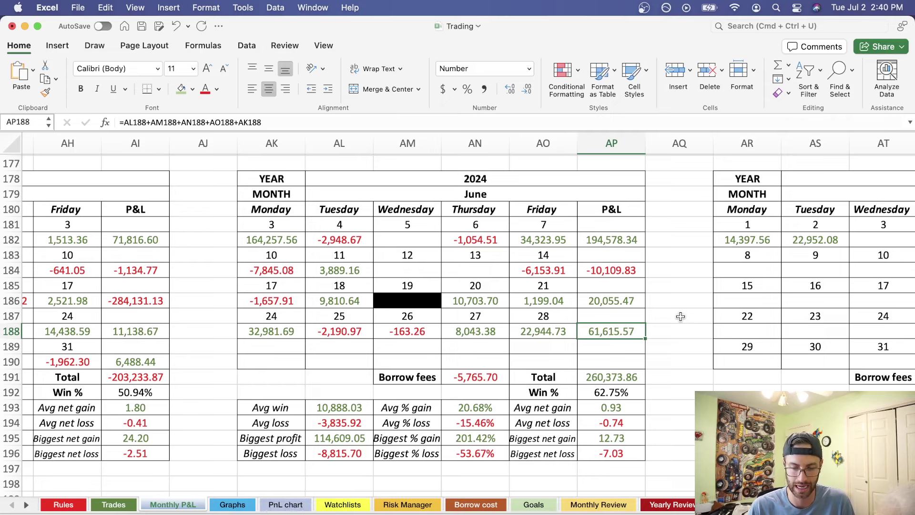
pyautogui.click(682, 344)
pyautogui.click(619, 377)
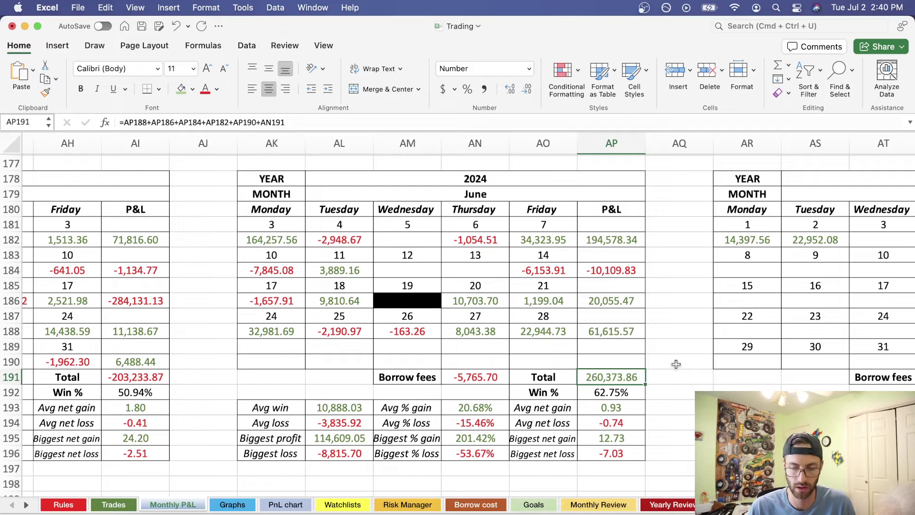
# - Highlight the July 1 and July 2 results in the July 2024 P&L calendar
pyautogui.hscroll(6, 676, 365)
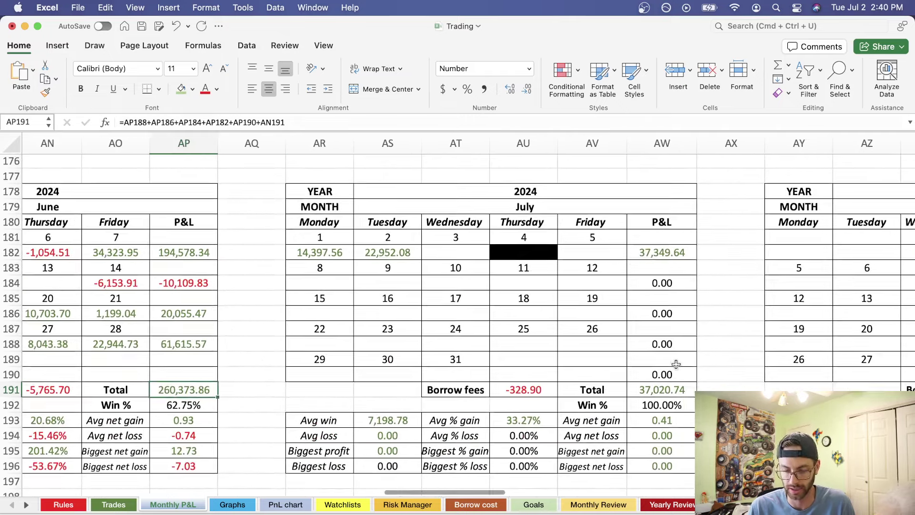
pyautogui.click(324, 247)
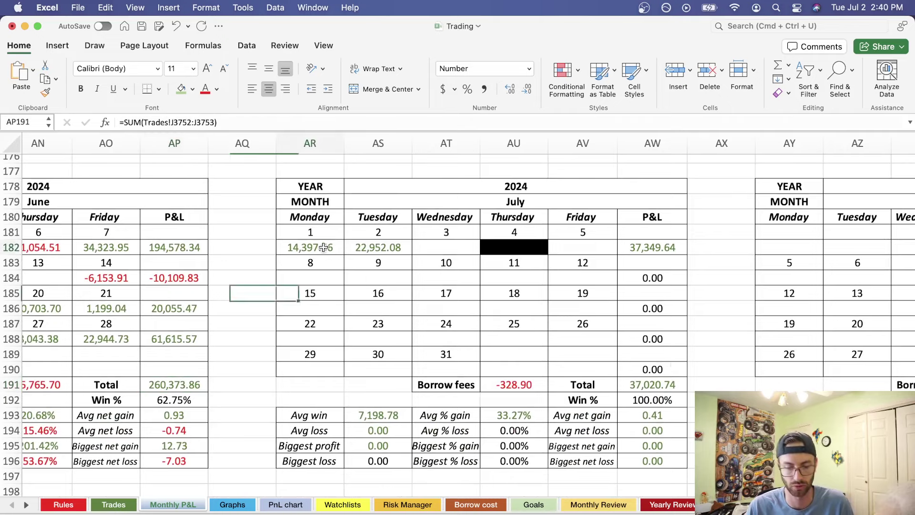
pyautogui.moveTo(324, 247); pyautogui.dragTo(399, 247)
pyautogui.click(396, 278)
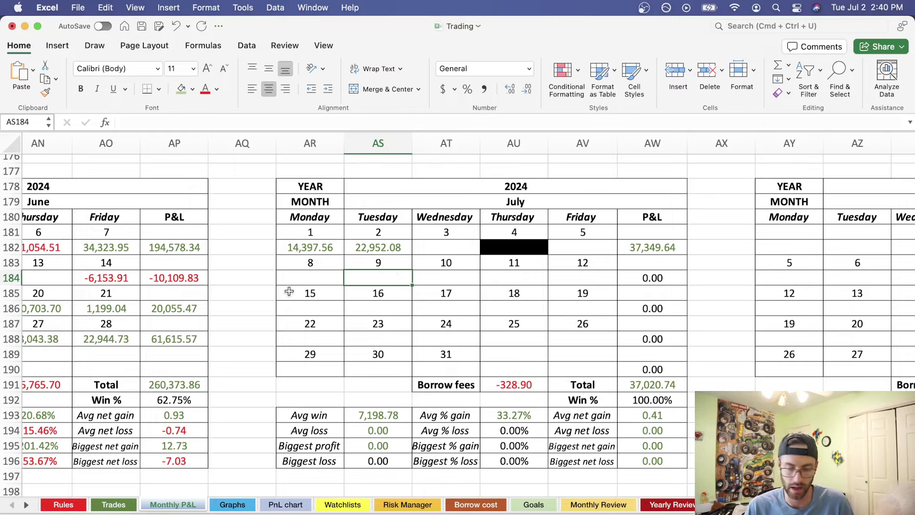
pyautogui.click(264, 303)
# - Select the May 16 result in the May 2024 calendar and compare it with the July 2024 calendar
pyautogui.hscroll(-6, 263, 304)
pyautogui.hscroll(-5, 263, 304)
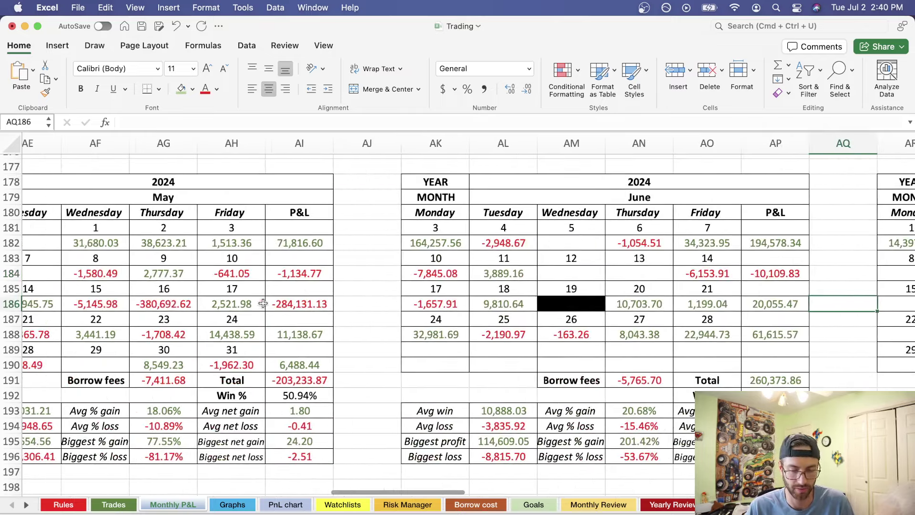
pyautogui.click(156, 306)
pyautogui.hscroll(3, 425, 310)
pyautogui.hscroll(6, 424, 311)
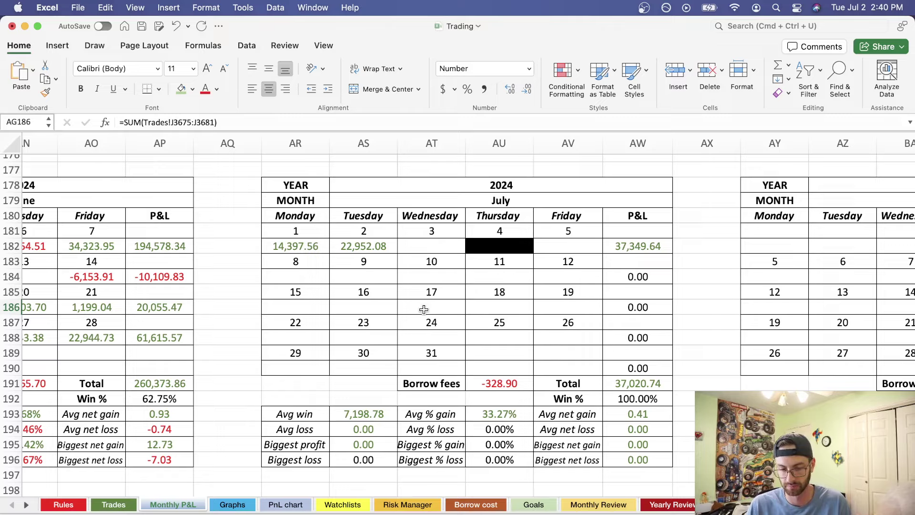
# - Select June 2024's biggest loss figure in cell AL196
pyautogui.hscroll(-10, 386, 370)
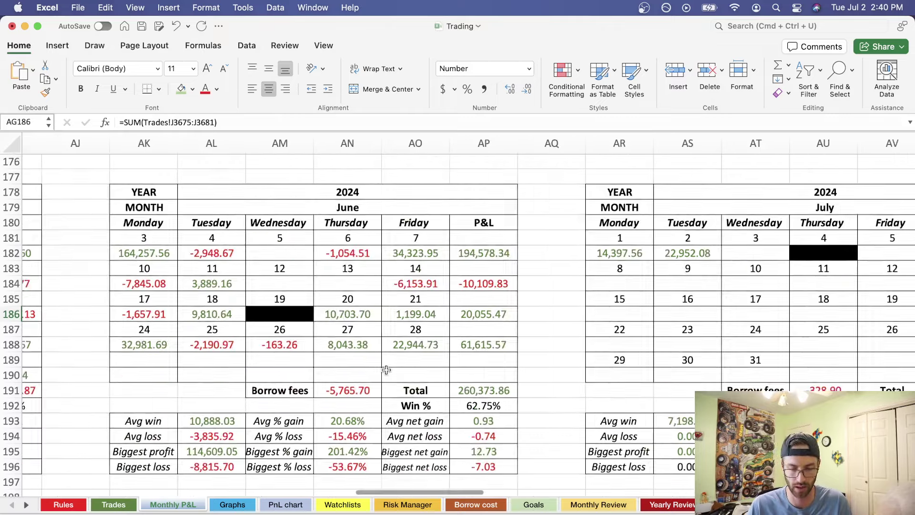
pyautogui.hscroll(-5, 386, 370)
pyautogui.scroll(-1, 386, 370)
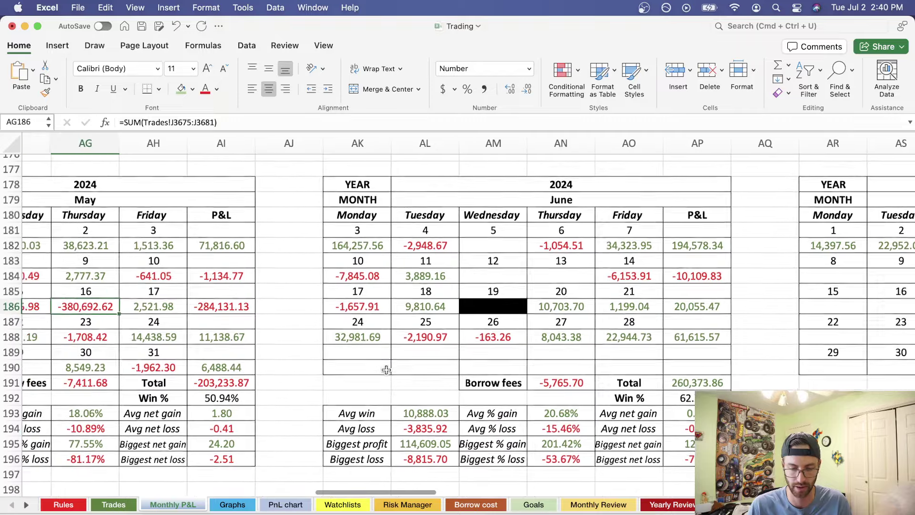
pyautogui.click(406, 454)
pyautogui.click(408, 439)
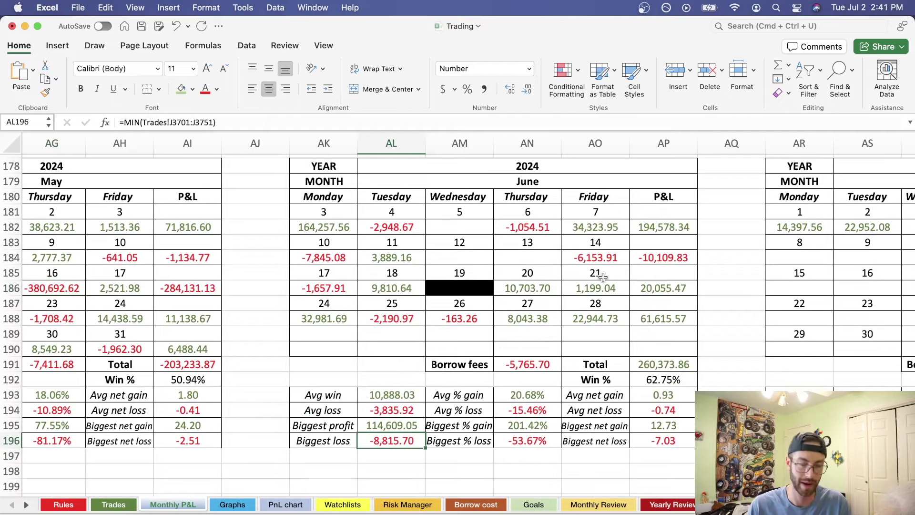
# - Compare the June and July 2024 P&L calendars, including their totals, win percentages and average gain and loss statistics
pyautogui.hscroll(3, 603, 277)
pyautogui.scroll(2, 603, 276)
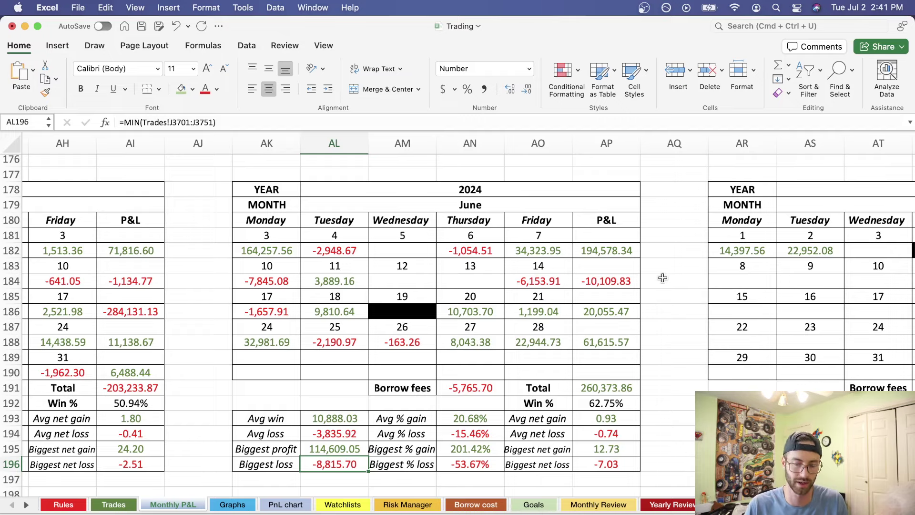
pyautogui.hscroll(6, 663, 277)
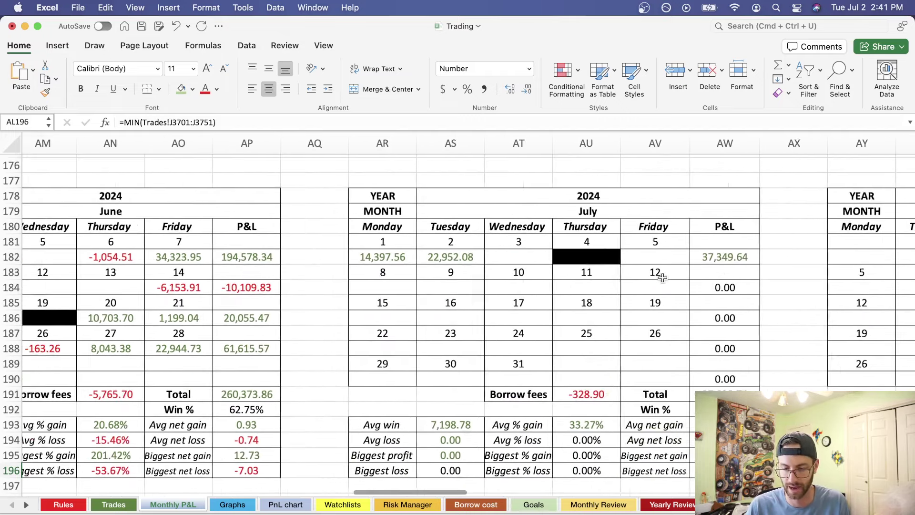
pyautogui.hscroll(1, 663, 278)
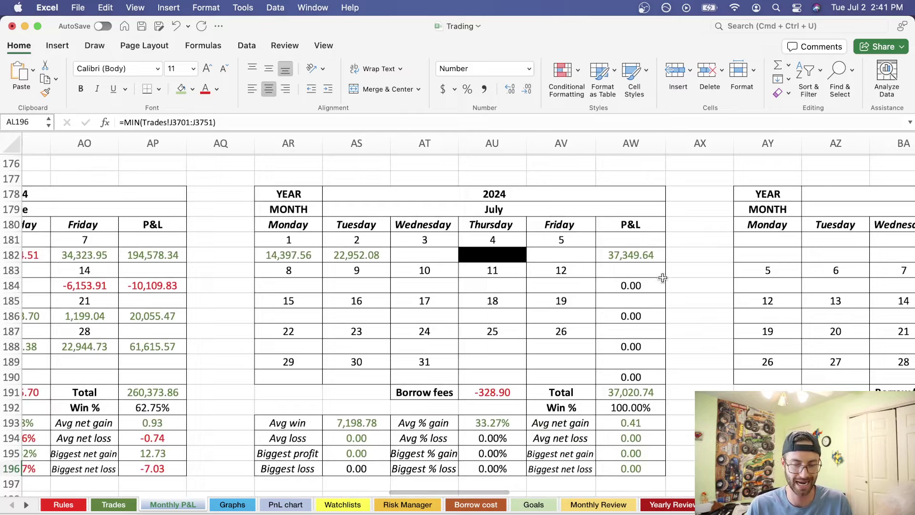
pyautogui.scroll(-1, 662, 277)
pyautogui.hscroll(1, 663, 277)
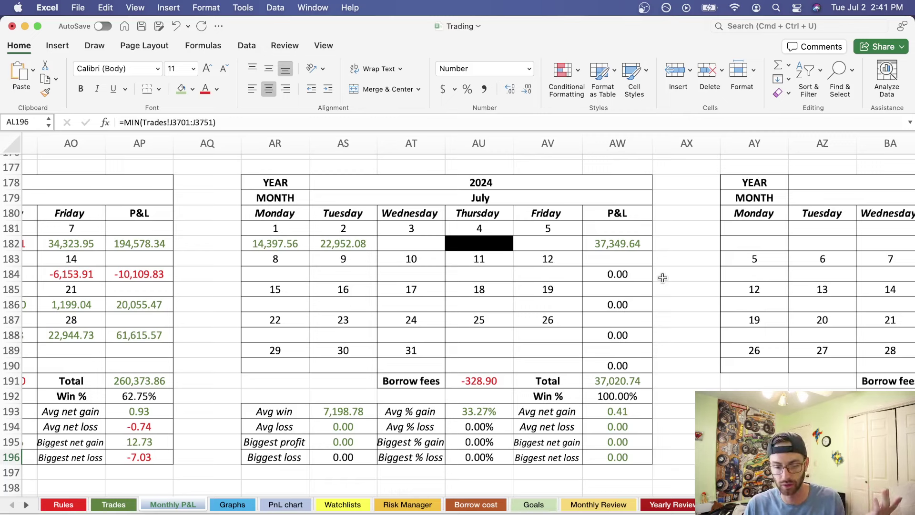
pyautogui.hscroll(-3, 662, 277)
pyautogui.scroll(1, 662, 277)
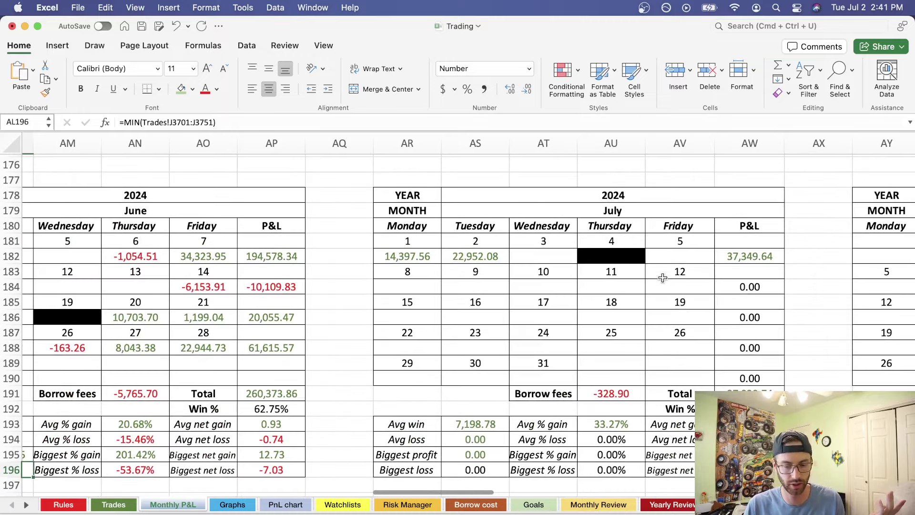